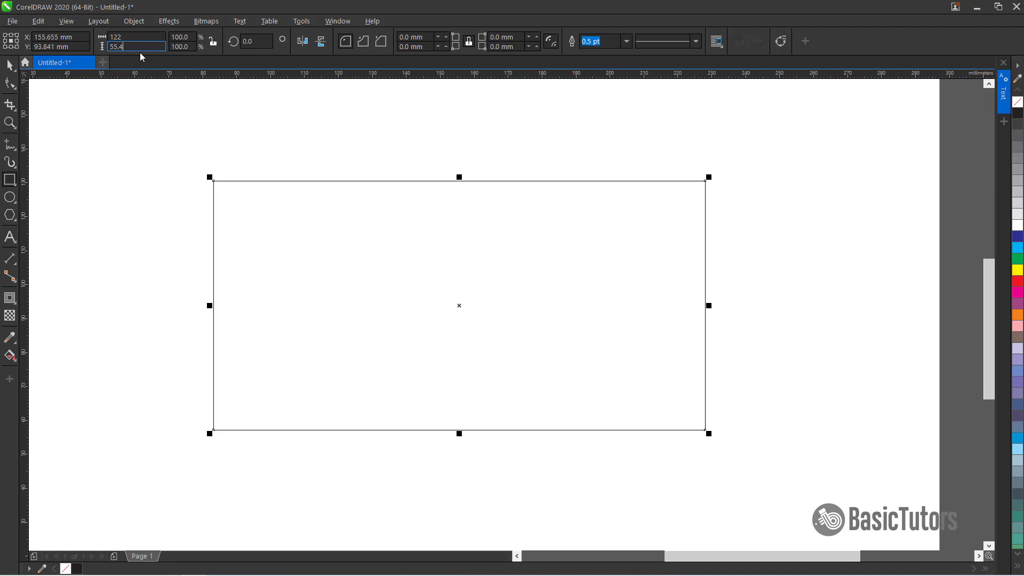
Draw an ellipse overlapping the rectangle's left part and set its size to 114 by 101 mm
{"action": "key", "text": "Return"}
{"action": "left_click", "coordinate": [10, 198]}
{"action": "left_click_drag", "start_coordinate": [184, 167], "coordinate": [445, 416]}
{"action": "left_click_drag", "start_coordinate": [147, 37], "coordinate": [68, 36]}
{"action": "type", "text": "11"}
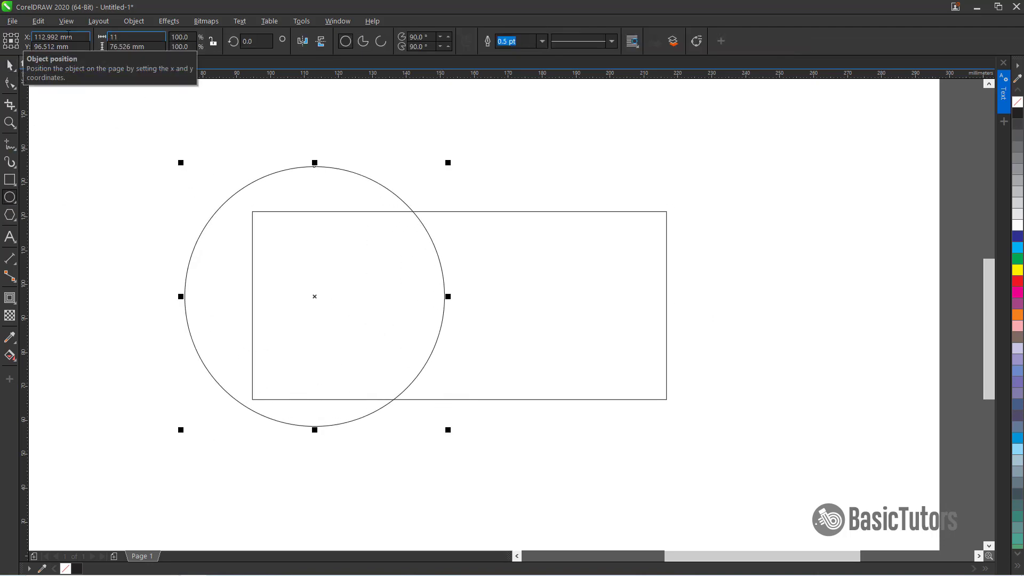
{"action": "type", "text": "4"}
{"action": "key", "text": "Tab"}
{"action": "type", "text": "101"}
{"action": "key", "text": "Return"}
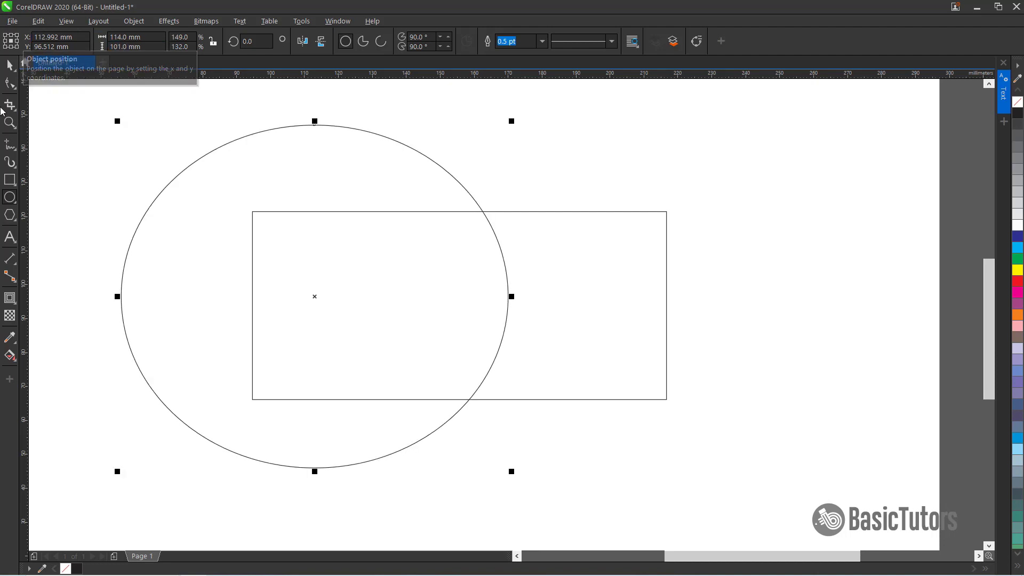
Center the ellipse on the rectangle horizontally and vertically
{"action": "left_click", "coordinate": [10, 65]}
{"action": "left_click", "coordinate": [526, 214], "text": "shift"}
{"action": "key", "text": "e"}
{"action": "key", "text": "c"}
{"action": "left_click", "coordinate": [749, 206]}
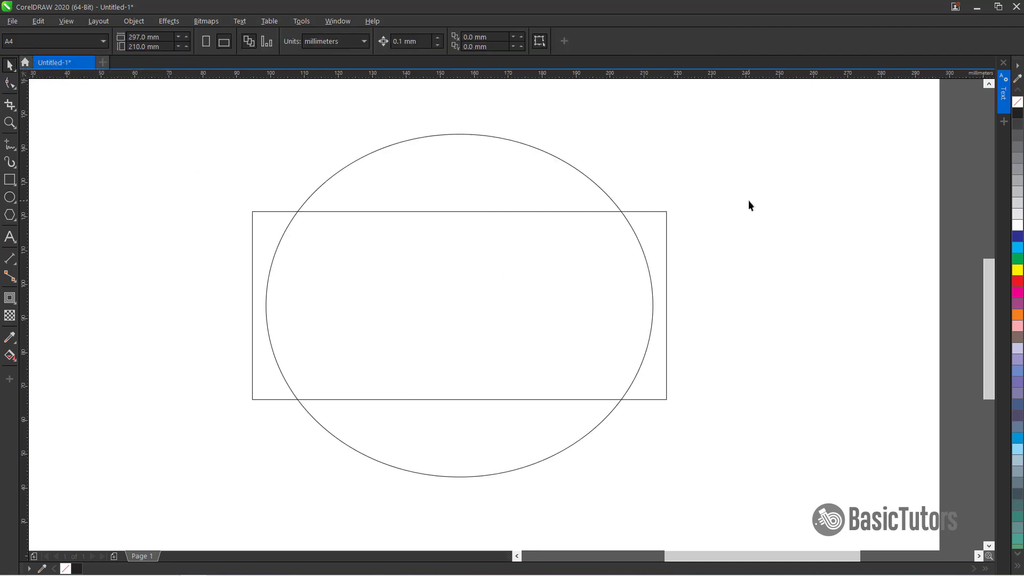
Weld the rectangle and the ellipse into a single shape
{"action": "left_click", "coordinate": [272, 212]}
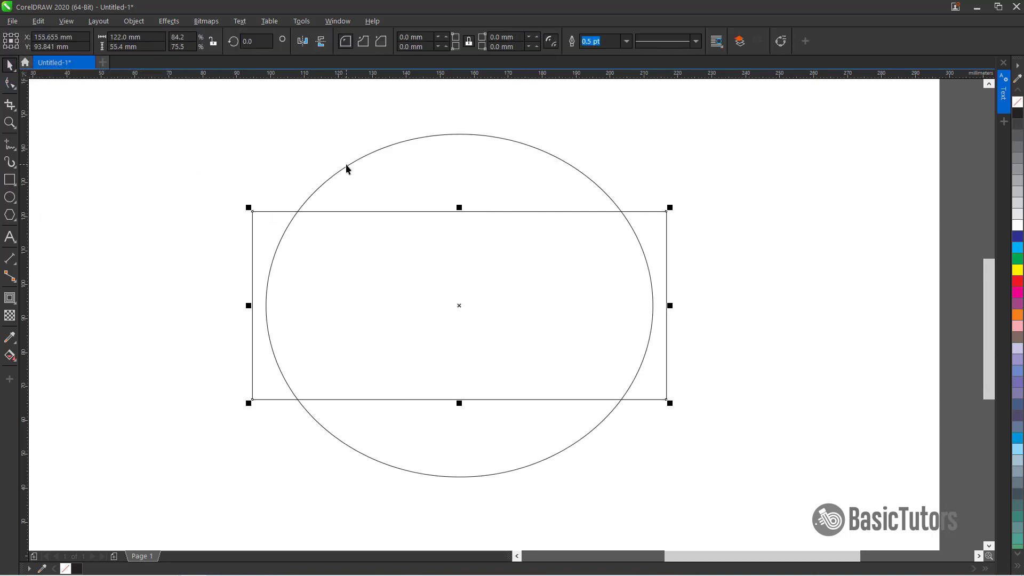
{"action": "left_click", "coordinate": [367, 157], "text": "shift"}
{"action": "left_click", "coordinate": [368, 42]}
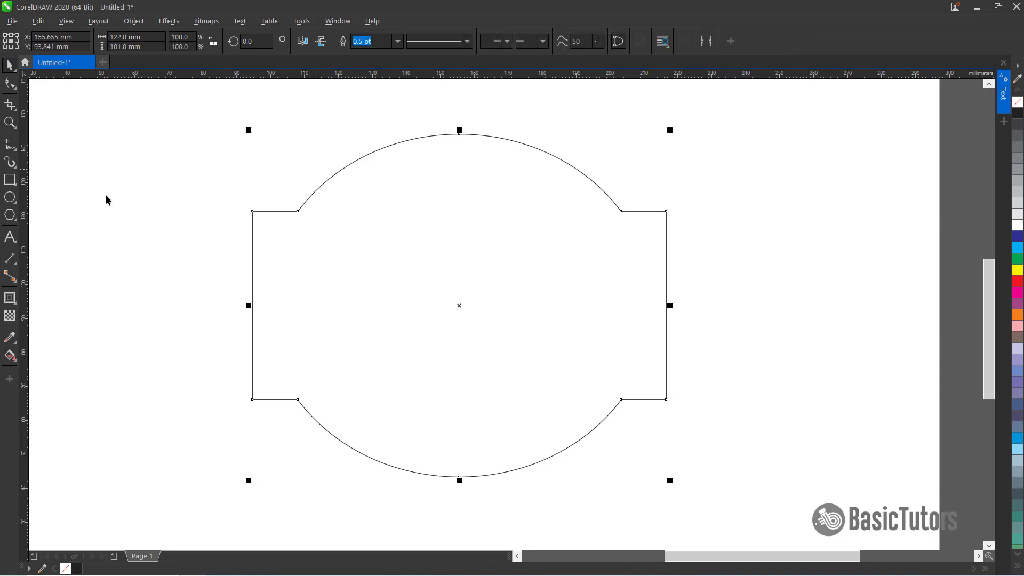
Draw a new rectangle and set its size to 104 by 62 mm
{"action": "left_click", "coordinate": [10, 181]}
{"action": "left_click_drag", "start_coordinate": [164, 182], "coordinate": [556, 375]}
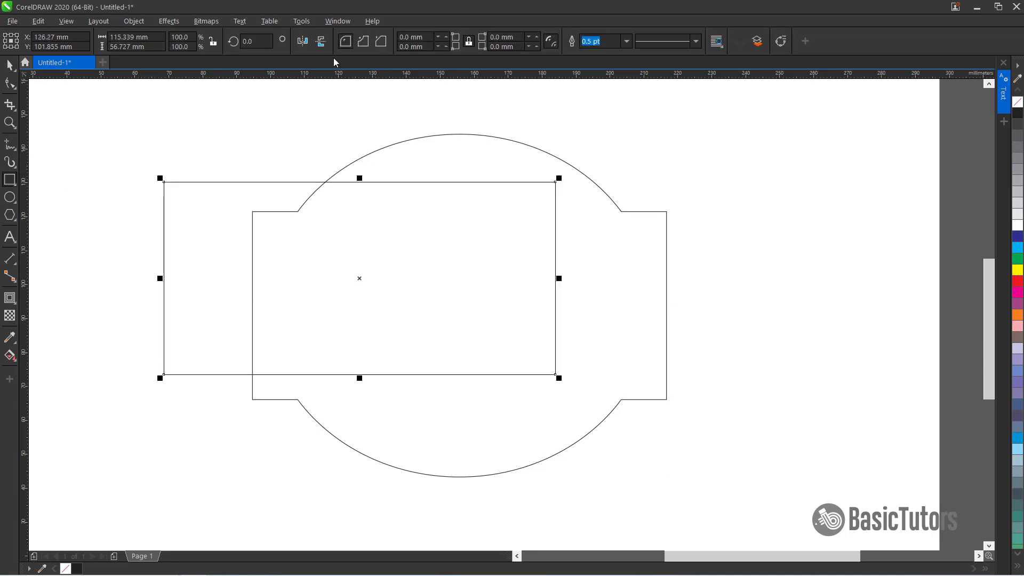
{"action": "double_click", "coordinate": [156, 35]}
{"action": "type", "text": "104"}
{"action": "key", "text": "Tab"}
{"action": "type", "text": "62"}
{"action": "key", "text": "Return"}
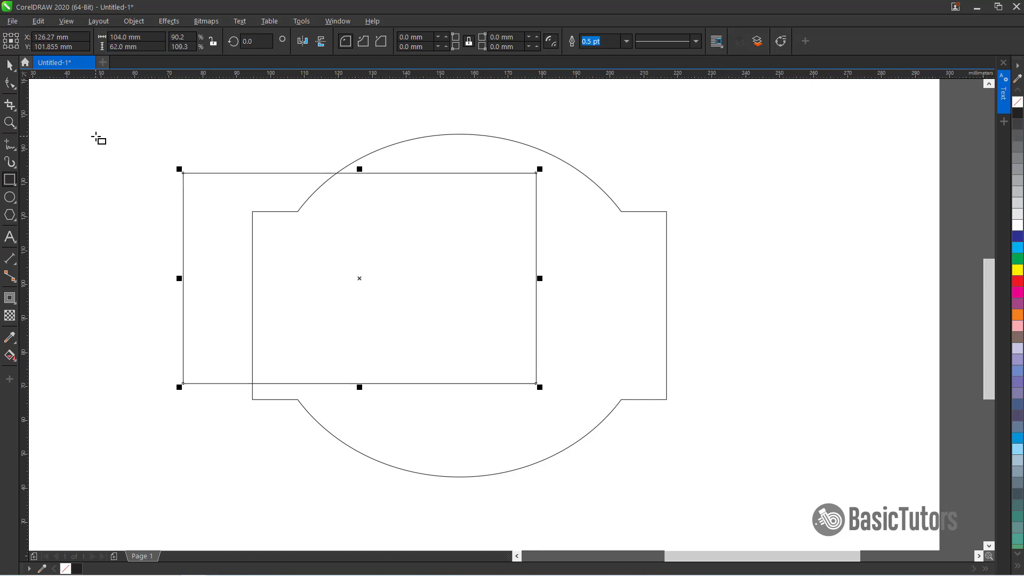
Center the new rectangle on the welded shape horizontally and vertically
{"action": "left_click", "coordinate": [4, 67]}
{"action": "left_click", "coordinate": [631, 212], "text": "shift"}
{"action": "key", "text": "c"}
{"action": "key", "text": "e"}
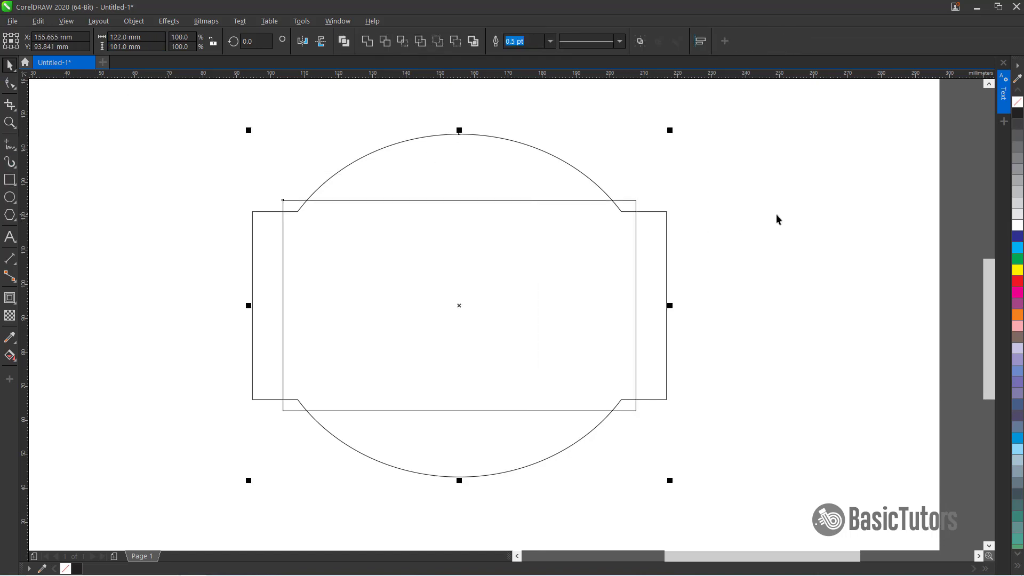
{"action": "left_click", "coordinate": [776, 214]}
Weld the new rectangle into the combined shape
{"action": "left_click", "coordinate": [637, 207]}
{"action": "left_click", "coordinate": [666, 218], "text": "shift"}
{"action": "left_click", "coordinate": [367, 45]}
Delete the stray notch nodes at the shape's corners in node editing
{"action": "key", "text": "F10"}
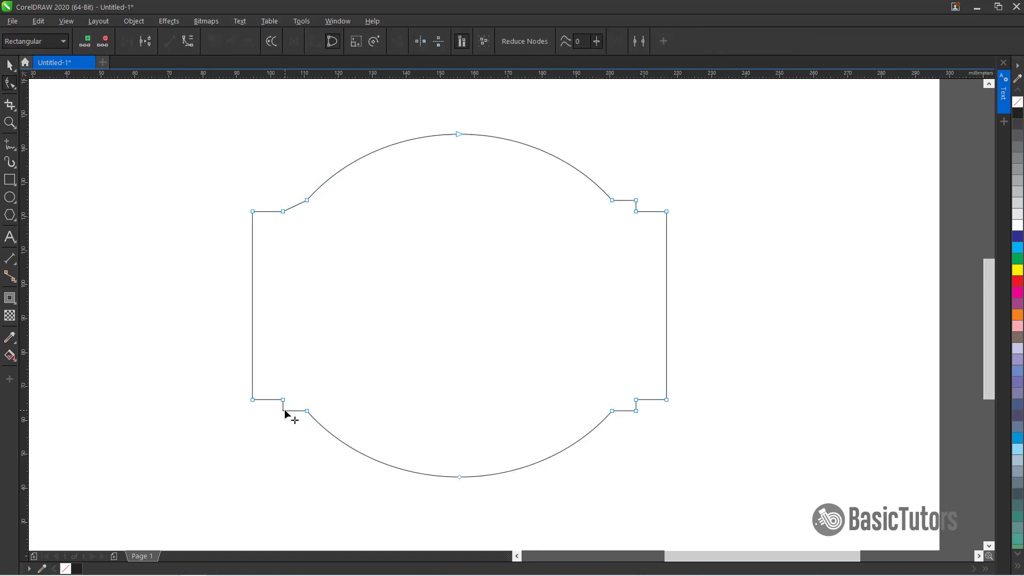
{"action": "double_click", "coordinate": [284, 411]}
{"action": "double_click", "coordinate": [636, 411]}
{"action": "double_click", "coordinate": [636, 200]}
Smooth the two upper shoulder curves of the shape by reducing their nodes
{"action": "left_click_drag", "start_coordinate": [266, 168], "coordinate": [643, 441]}
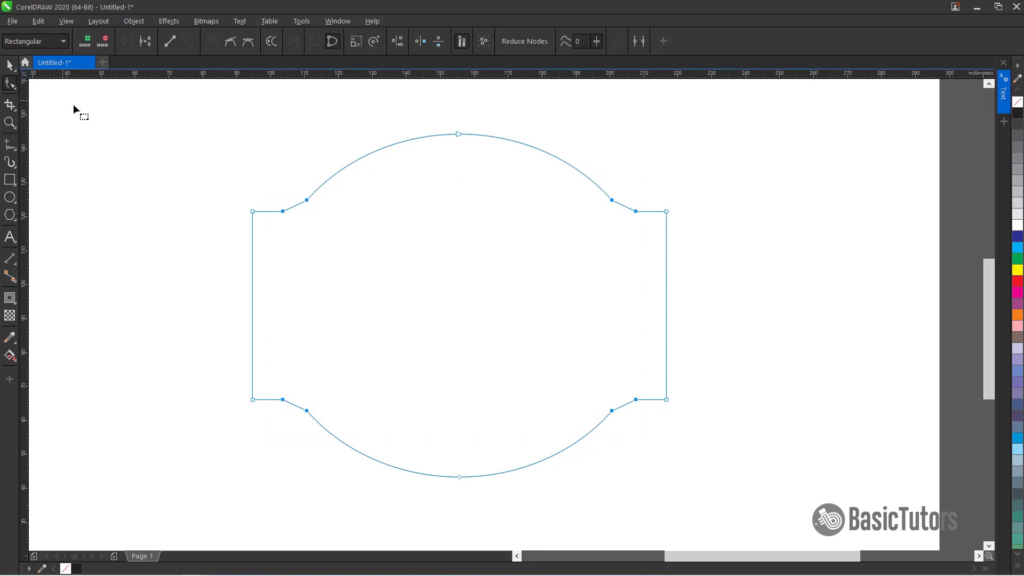
{"action": "left_click", "coordinate": [296, 205]}
{"action": "left_click_drag", "start_coordinate": [584, 41], "coordinate": [573, 42]}
{"action": "type", "text": "1"}
{"action": "key", "text": "Return"}
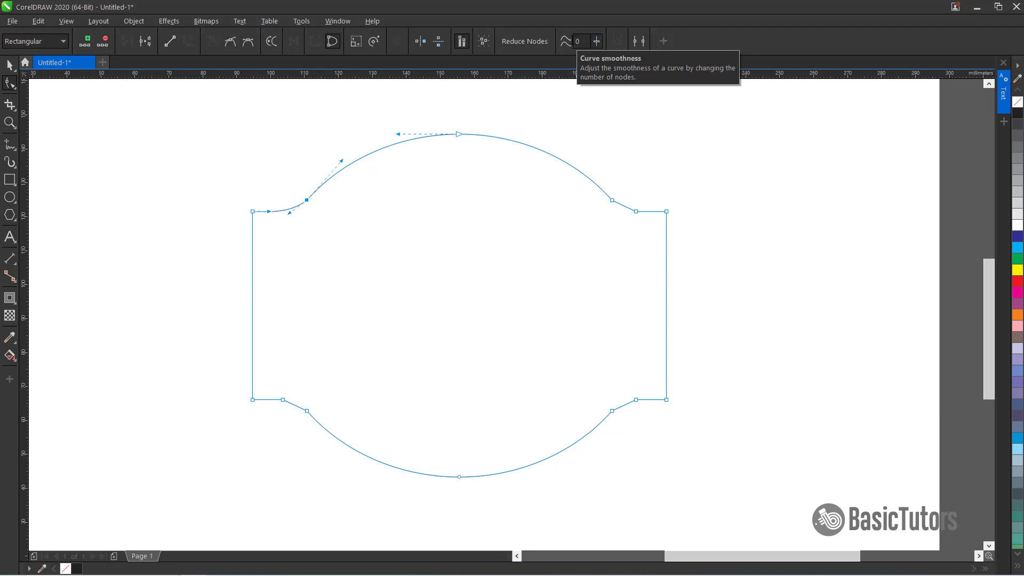
{"action": "left_click", "coordinate": [623, 206]}
{"action": "left_click", "coordinate": [549, 42]}
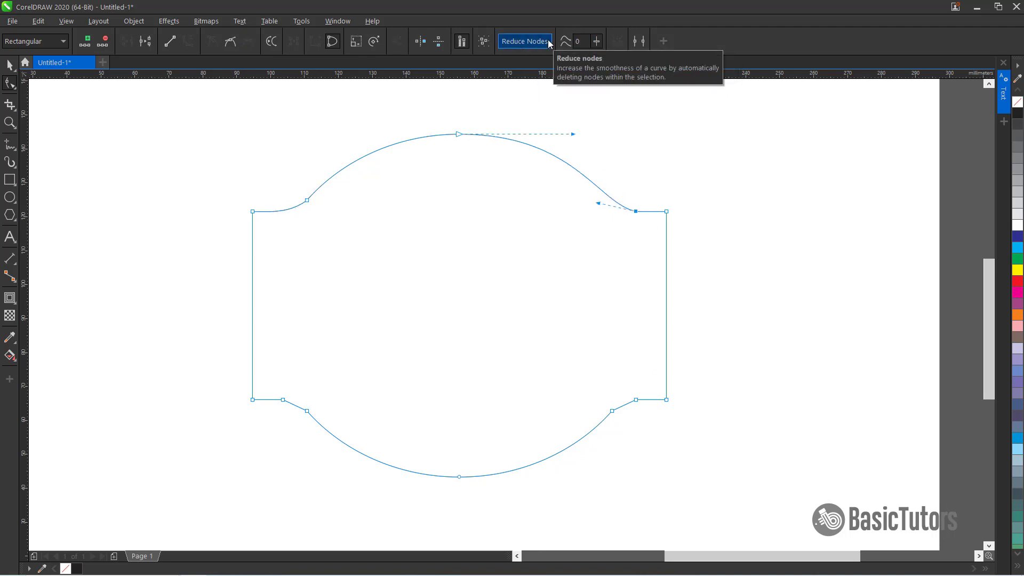
Smooth the two lower shoulder curves of the shape by reducing their nodes
{"action": "left_click_drag", "start_coordinate": [271, 385], "coordinate": [331, 430]}
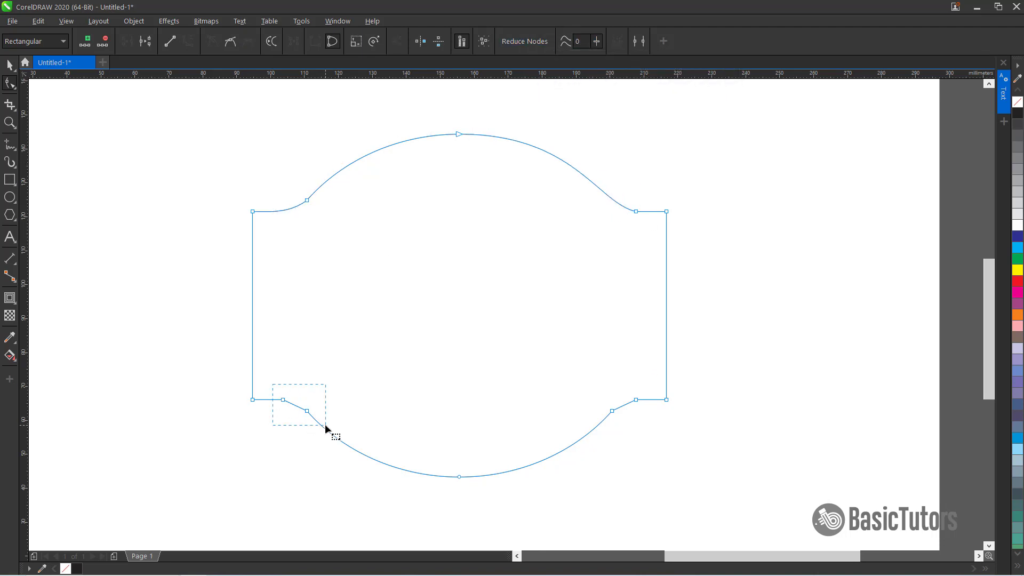
{"action": "left_click", "coordinate": [531, 41]}
{"action": "left_click_drag", "start_coordinate": [592, 382], "coordinate": [640, 419]}
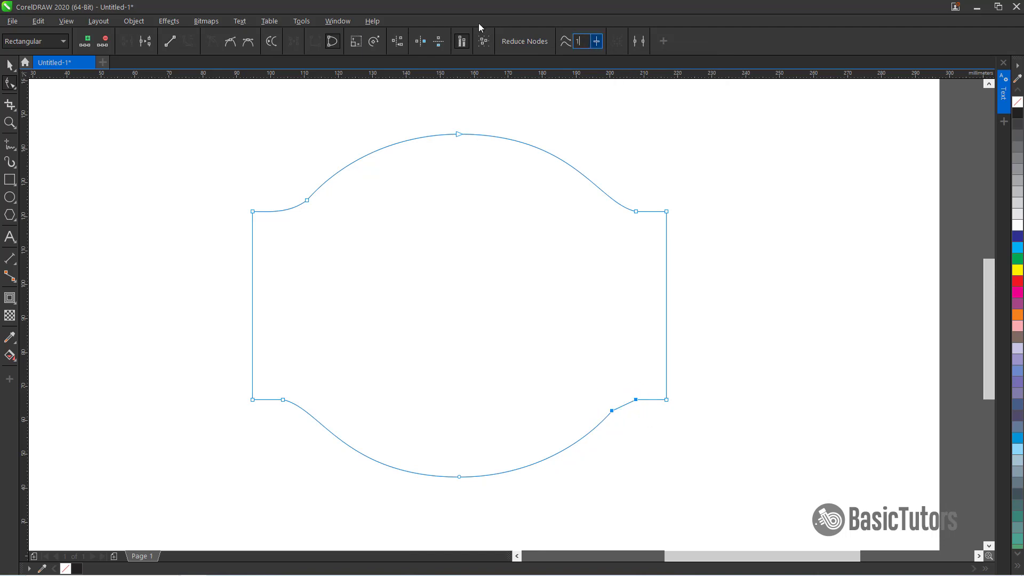
{"action": "type", "text": "1"}
{"action": "key", "text": "Return"}
Create an inside contour of the shape with an offset of about 5.8 mm
{"action": "key", "text": "space"}
{"action": "left_click", "coordinate": [10, 298]}
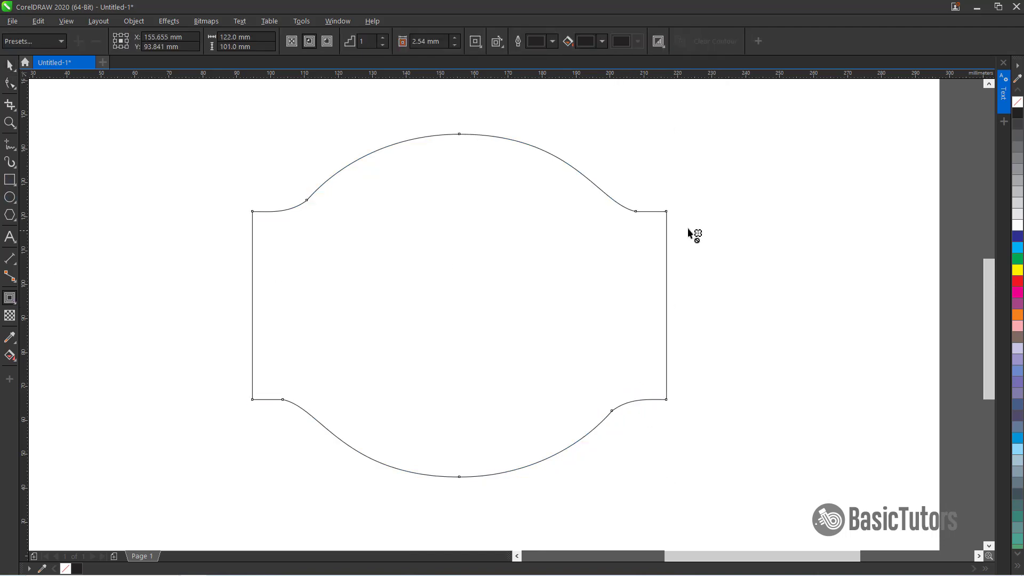
{"action": "left_click_drag", "start_coordinate": [665, 214], "coordinate": [646, 233]}
{"action": "key", "text": "space"}
{"action": "left_click", "coordinate": [754, 197]}
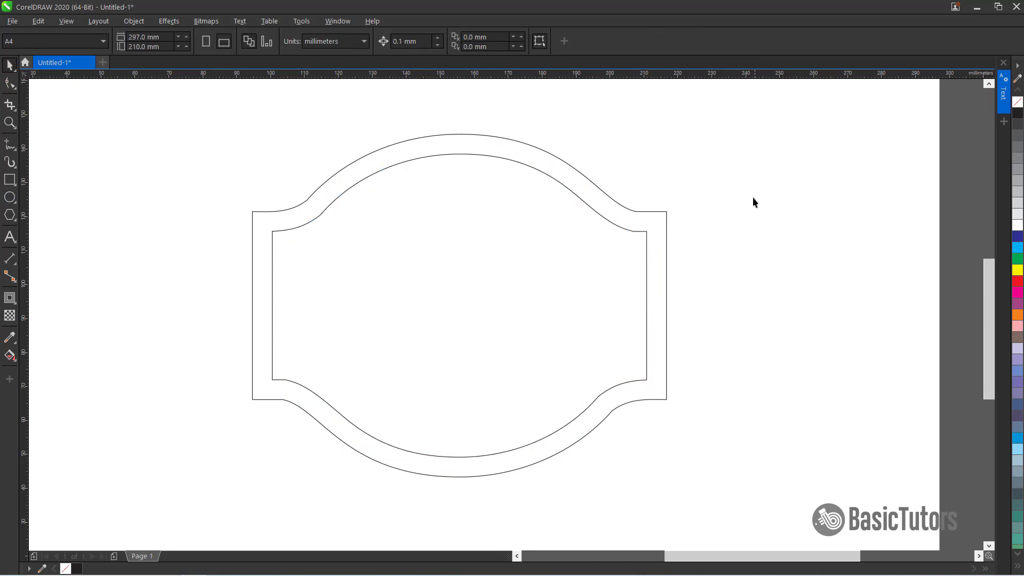
Break the contour apart into a separate inner shape
{"action": "left_click", "coordinate": [646, 264]}
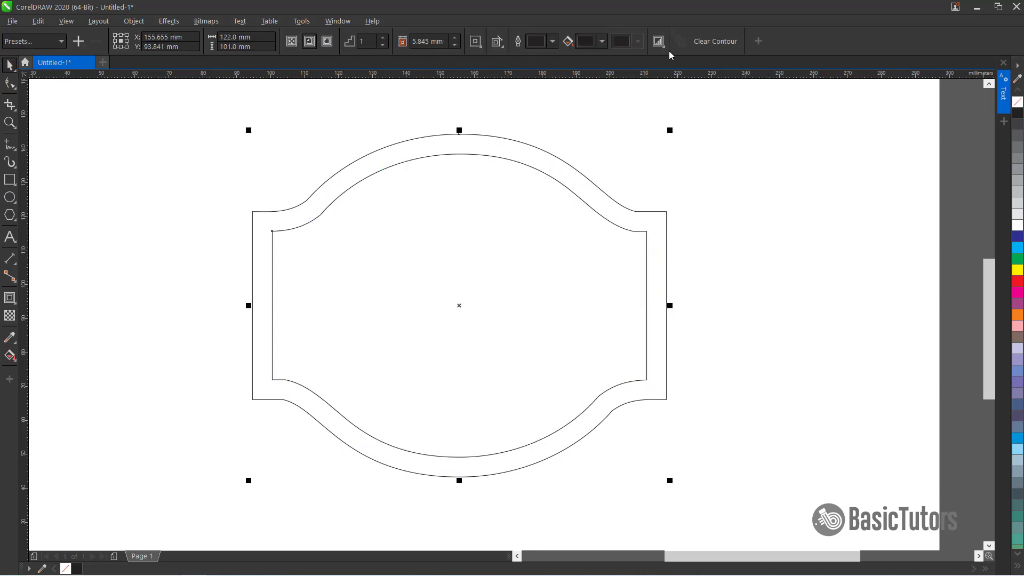
{"action": "left_click", "coordinate": [134, 21]}
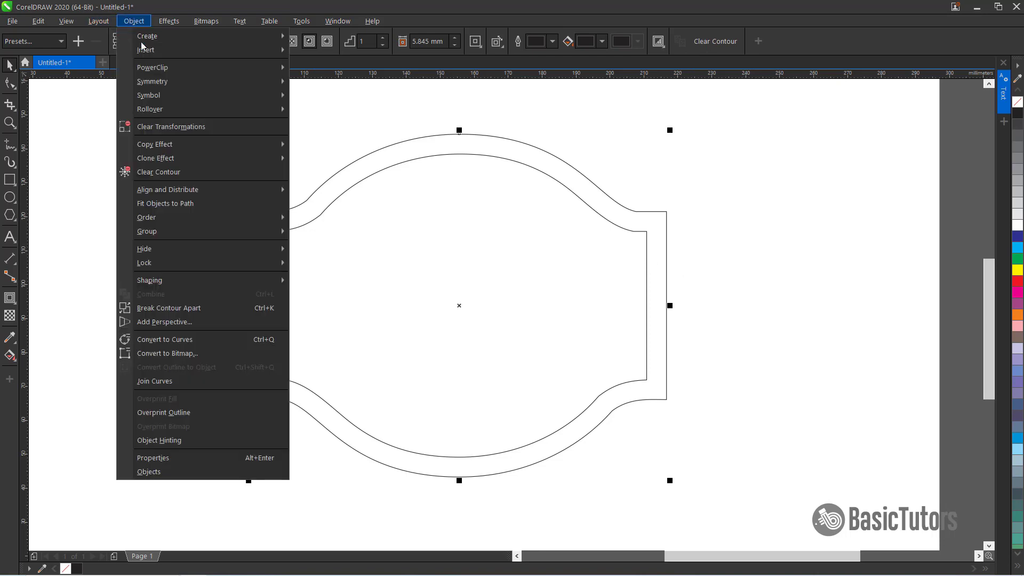
{"action": "left_click", "coordinate": [206, 308]}
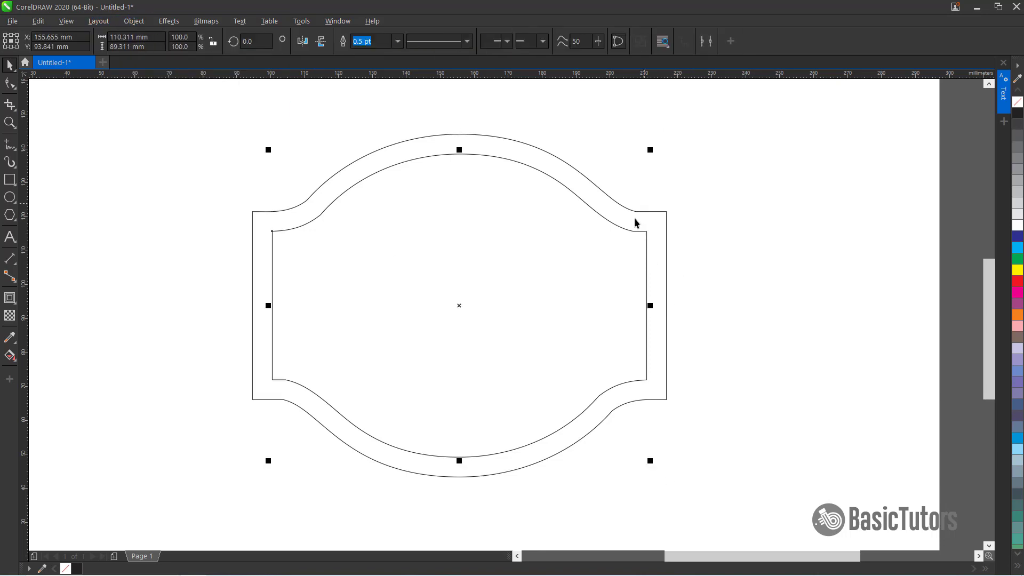
{"action": "left_click_drag", "start_coordinate": [628, 229], "coordinate": [669, 215]}
{"action": "key", "text": "ctrl+z"}
{"action": "left_click", "coordinate": [718, 206]}
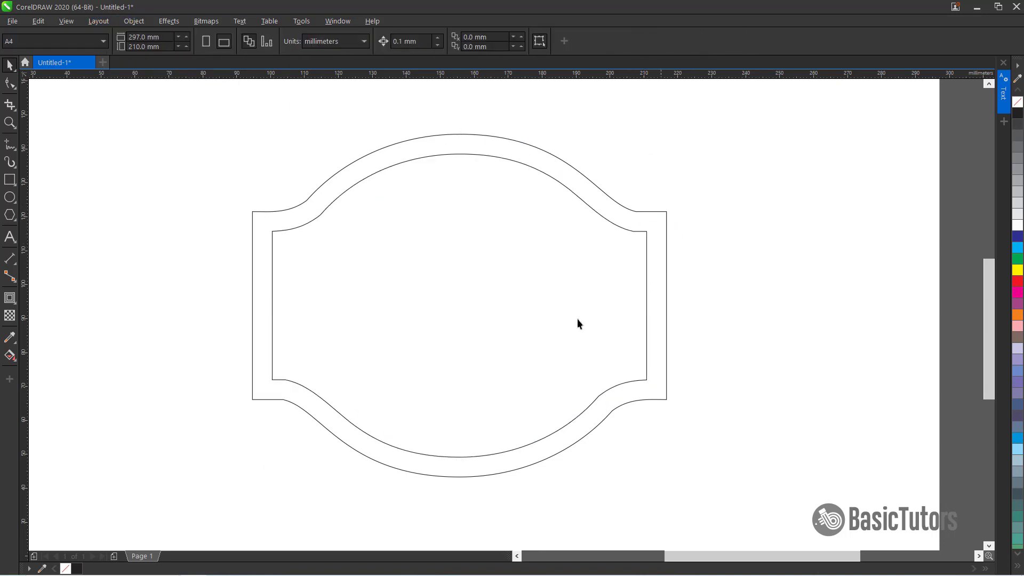
Draw a circle 32 mm wide and center it on the shape's left edge
{"action": "left_click", "coordinate": [10, 197]}
{"action": "left_click_drag", "start_coordinate": [177, 251], "coordinate": [283, 344]}
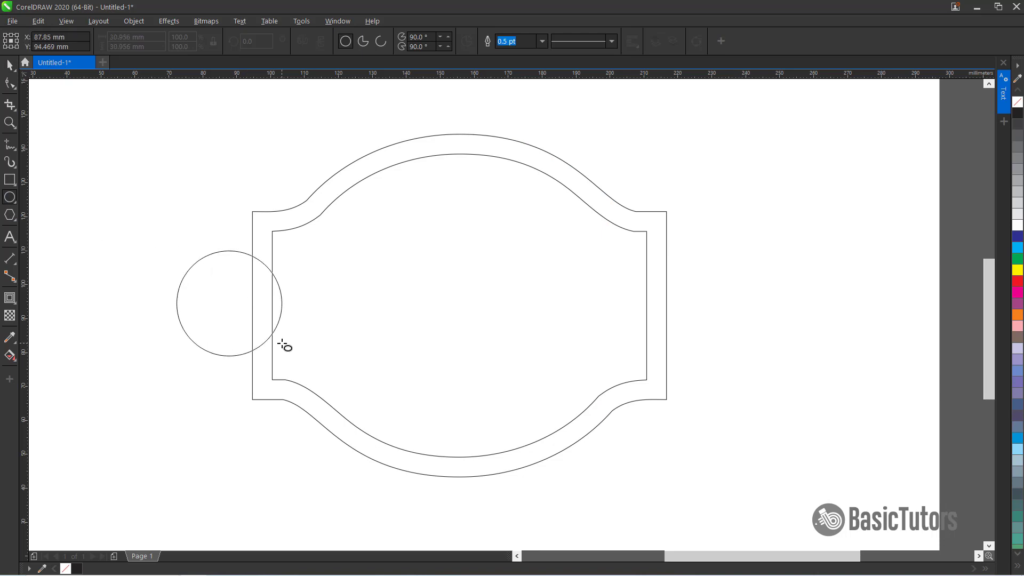
{"action": "left_click_drag", "start_coordinate": [155, 37], "coordinate": [83, 37]}
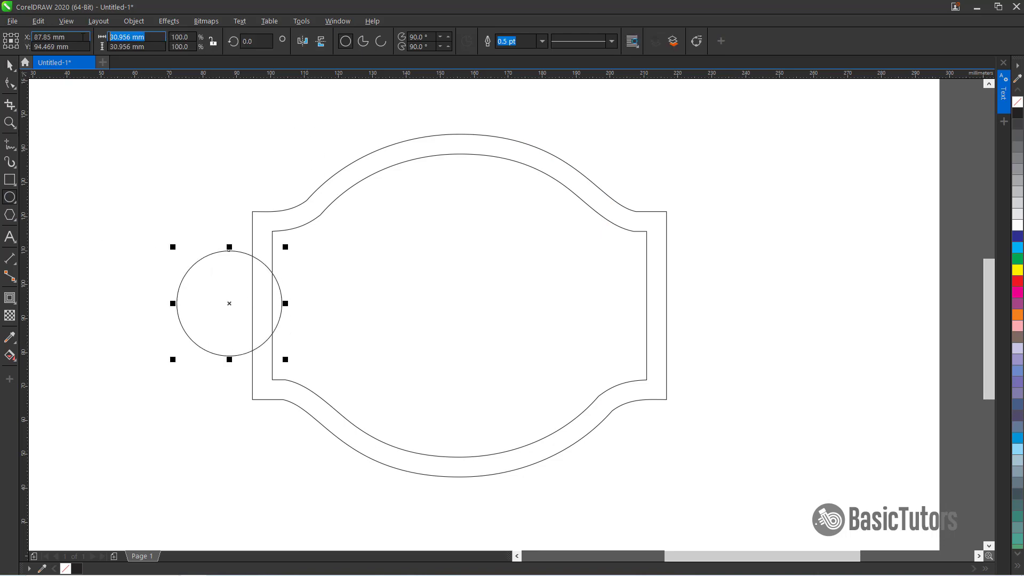
{"action": "type", "text": "32"}
{"action": "key", "text": "Return"}
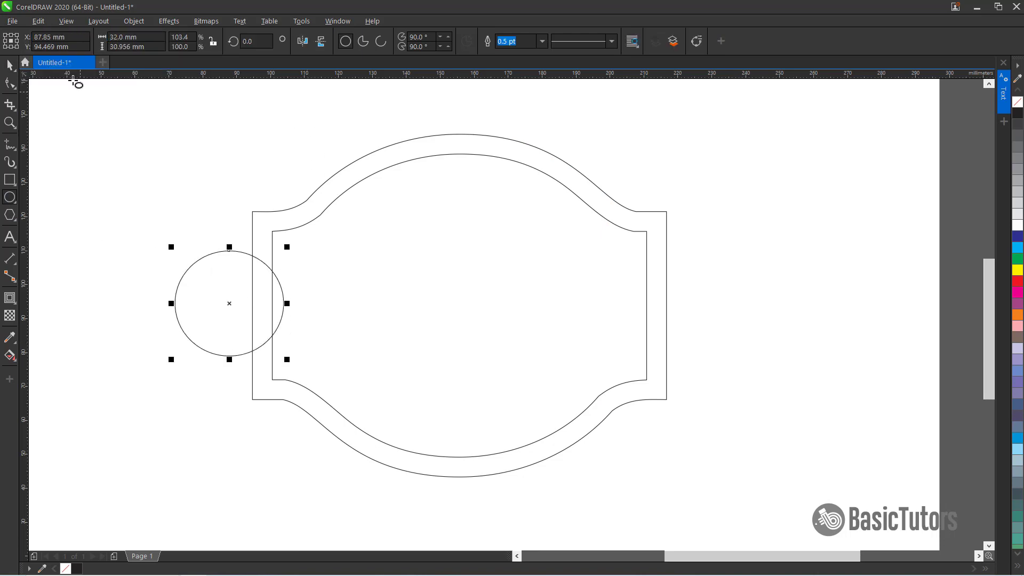
{"action": "left_click", "coordinate": [10, 65]}
{"action": "left_click_drag", "start_coordinate": [222, 303], "coordinate": [240, 307]}
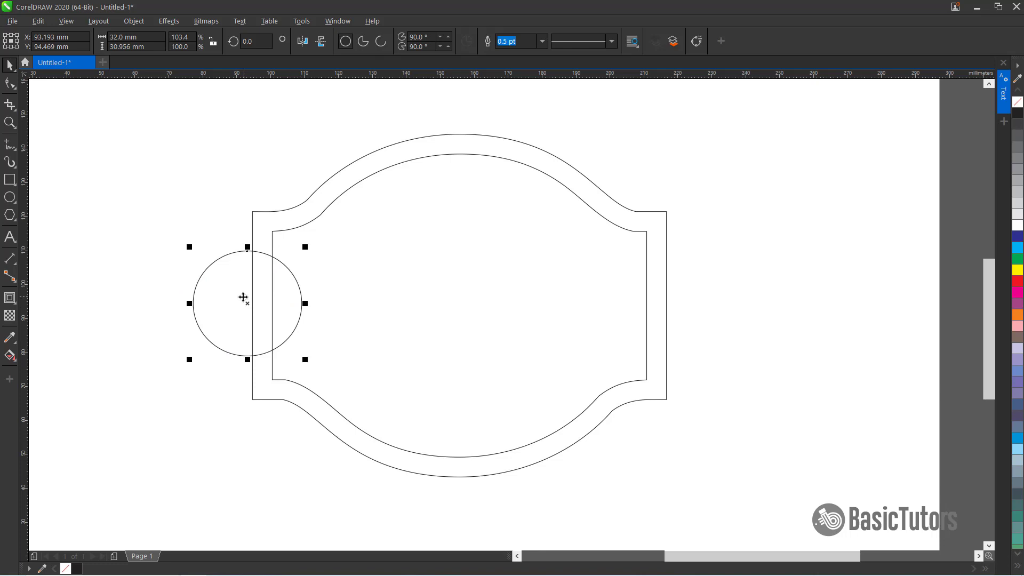
{"action": "left_click_drag", "start_coordinate": [247, 304], "coordinate": [243, 306]}
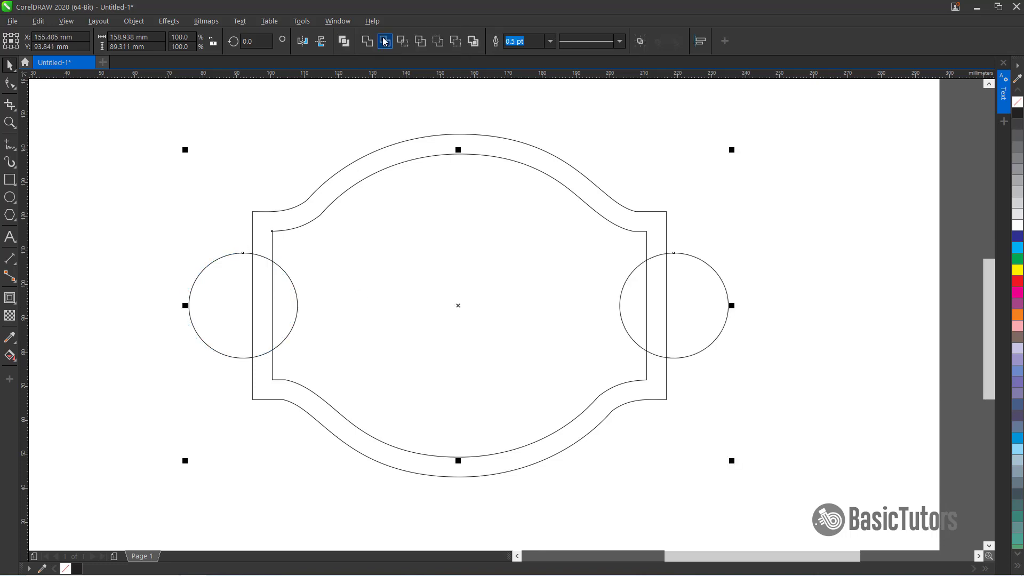
Cut semicircular notches into the inner shape's sides with the two circles and delete the circles
{"action": "left_click", "coordinate": [385, 41]}
{"action": "left_click", "coordinate": [738, 235]}
{"action": "left_click", "coordinate": [715, 283]}
{"action": "key", "text": "Delete"}
{"action": "left_click", "coordinate": [210, 315]}
{"action": "key", "text": "Delete"}
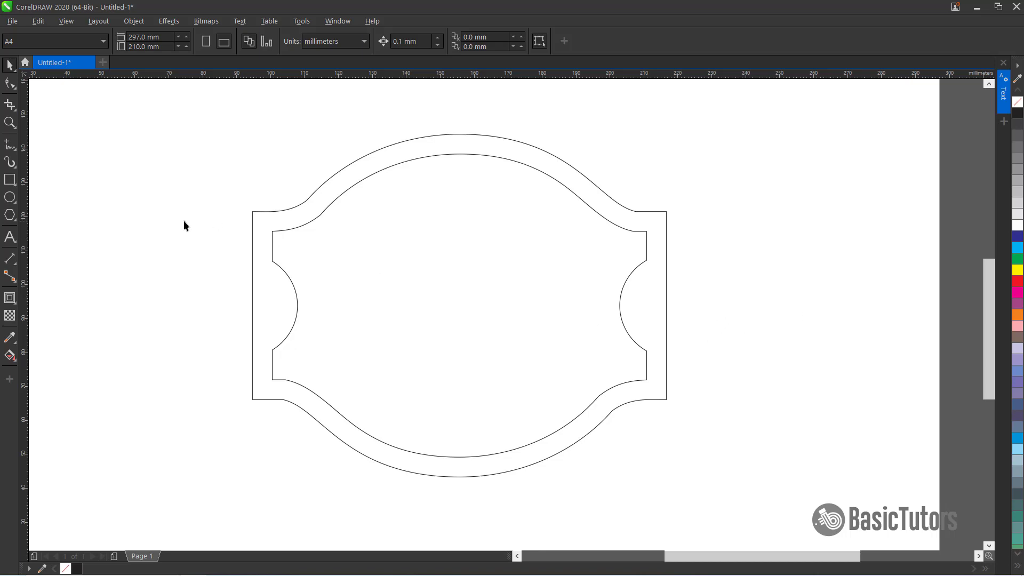
Draw a small circle about 16.5 mm across on the outer shape's left edge, vertically centered
{"action": "left_click", "coordinate": [10, 198]}
{"action": "left_click_drag", "start_coordinate": [223, 283], "coordinate": [273, 339]}
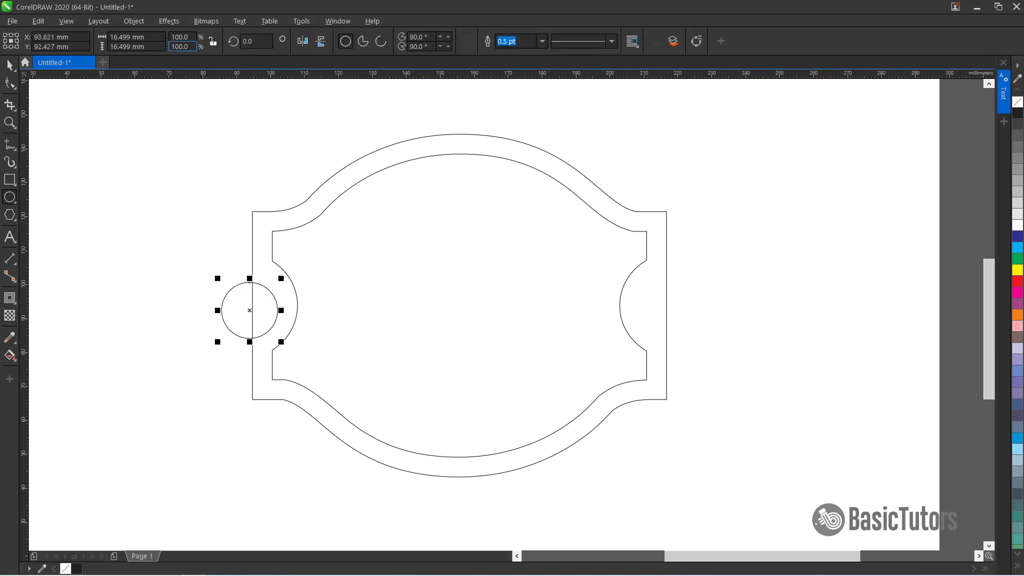
{"action": "left_click", "coordinate": [131, 36]}
{"action": "left_click", "coordinate": [10, 65]}
{"action": "left_click", "coordinate": [253, 231]}
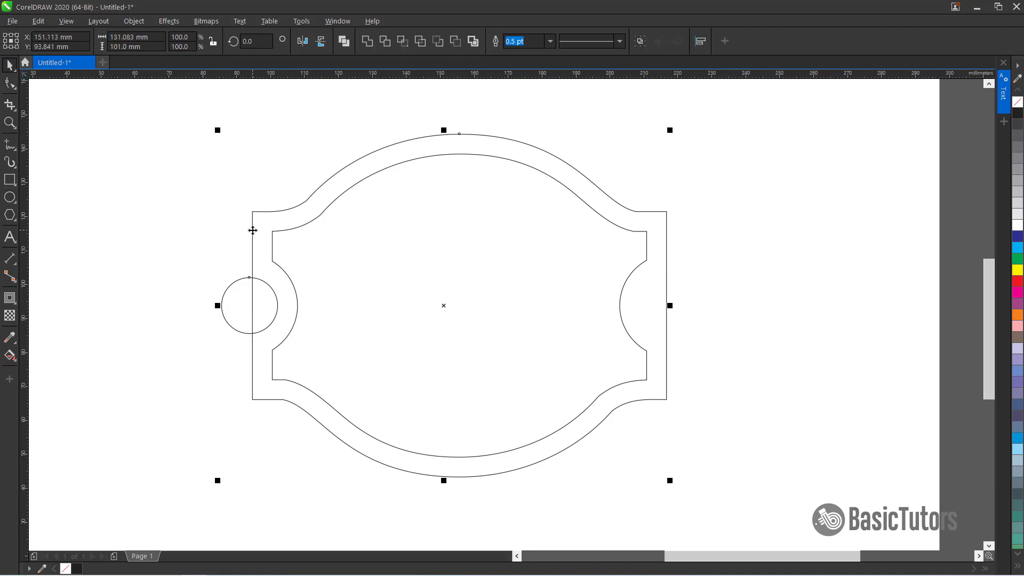
Duplicate the small circle onto the outer shape's right edge
{"action": "left_click", "coordinate": [222, 286]}
{"action": "left_click", "coordinate": [234, 283]}
{"action": "left_click_drag", "start_coordinate": [251, 305], "coordinate": [650, 321]}
{"action": "left_click", "coordinate": [211, 331]}
{"action": "left_click", "coordinate": [258, 280]}
{"action": "right_click", "coordinate": [665, 326]}
{"action": "left_click", "coordinate": [773, 287]}
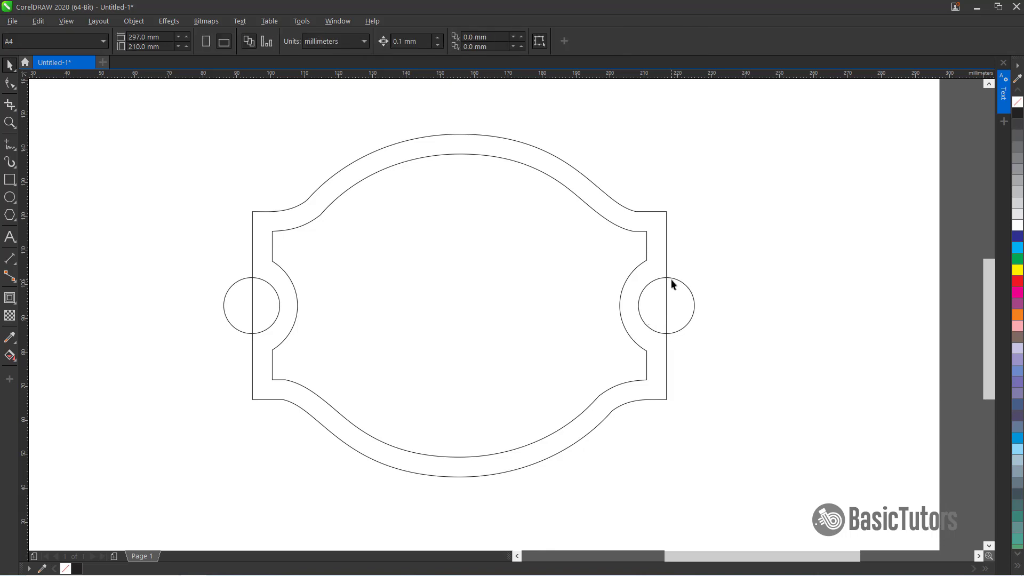
Set the outer shape's outline width to 4 pt
{"action": "left_click", "coordinate": [655, 212]}
{"action": "left_click", "coordinate": [378, 40]}
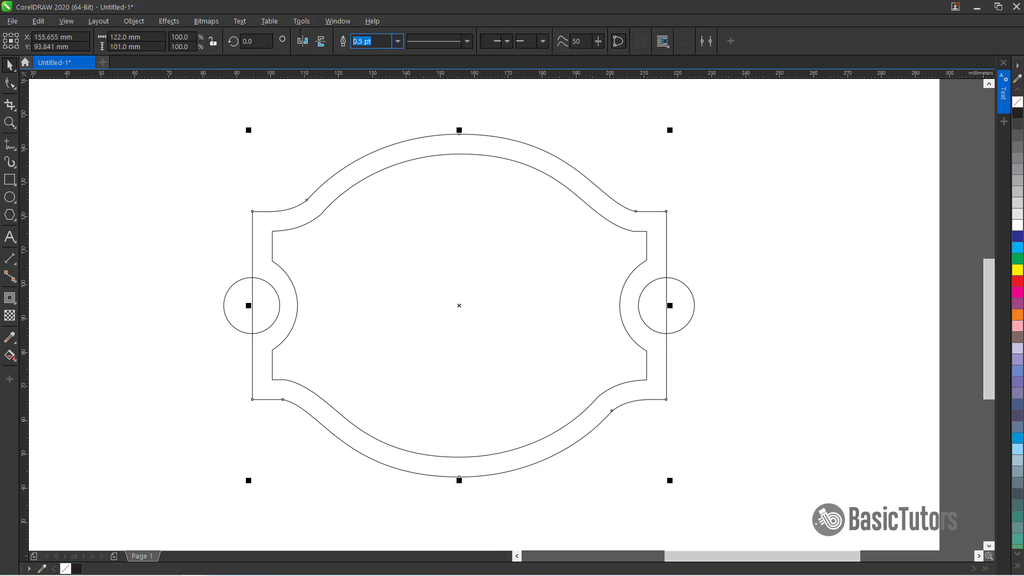
{"action": "type", "text": "4"}
{"action": "key", "text": "Return"}
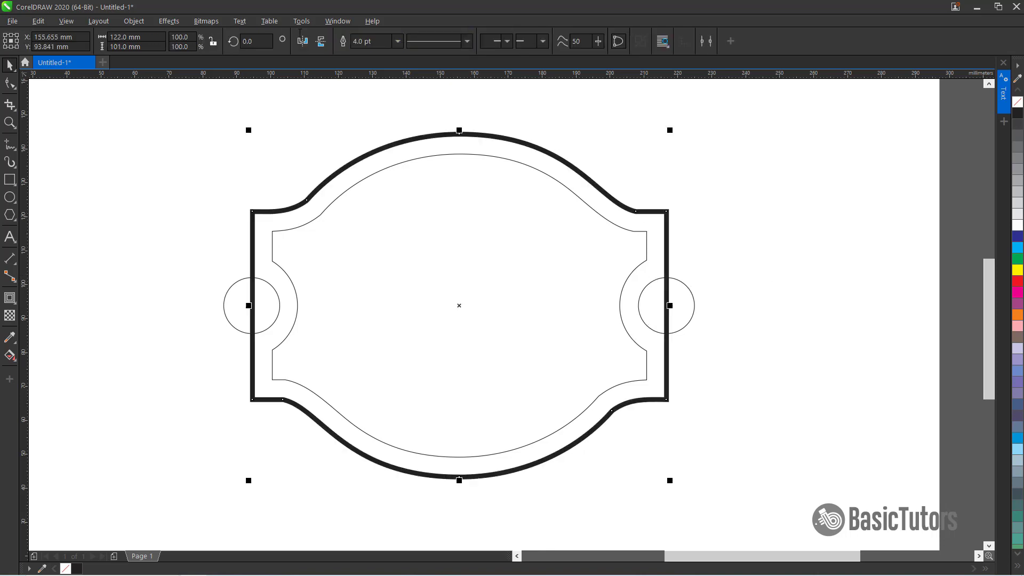
Set the outline width of both small circles to 2 pt
{"action": "left_click", "coordinate": [203, 273]}
{"action": "left_click", "coordinate": [278, 298]}
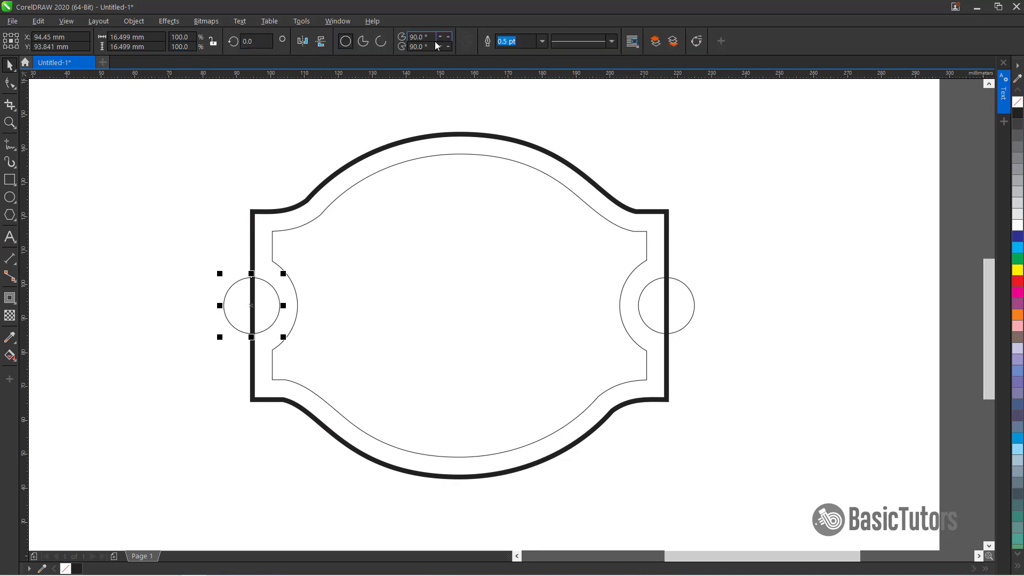
{"action": "type", "text": "2"}
{"action": "key", "text": "Return"}
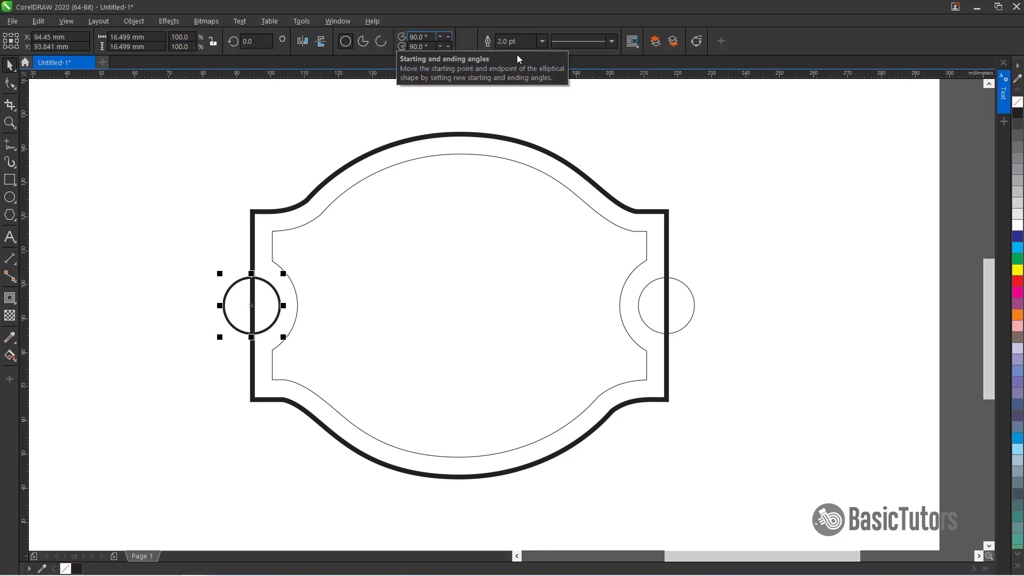
{"action": "left_click", "coordinate": [655, 283]}
{"action": "type", "text": "2"}
{"action": "key", "text": "Return"}
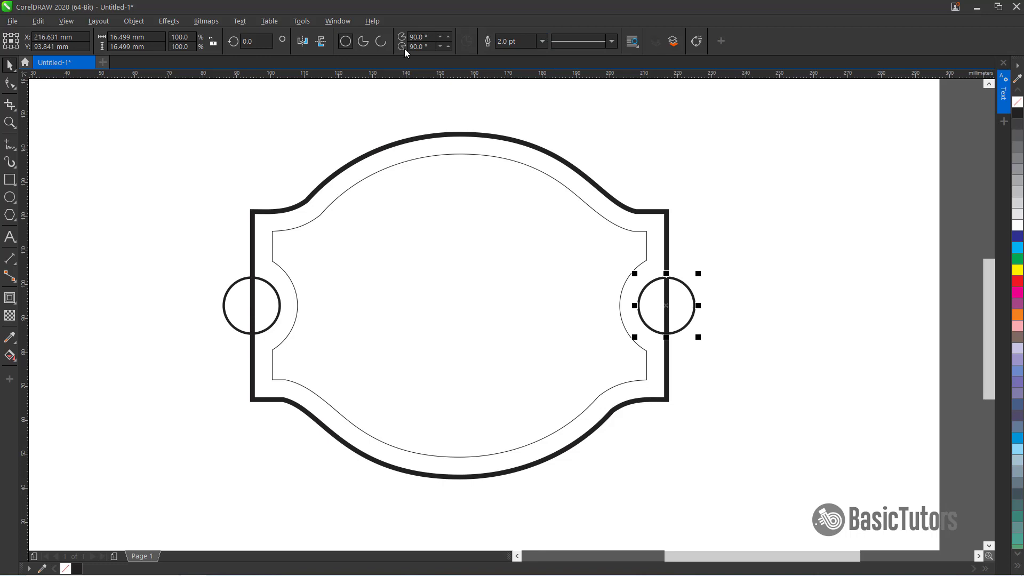
{"action": "left_click", "coordinate": [697, 257]}
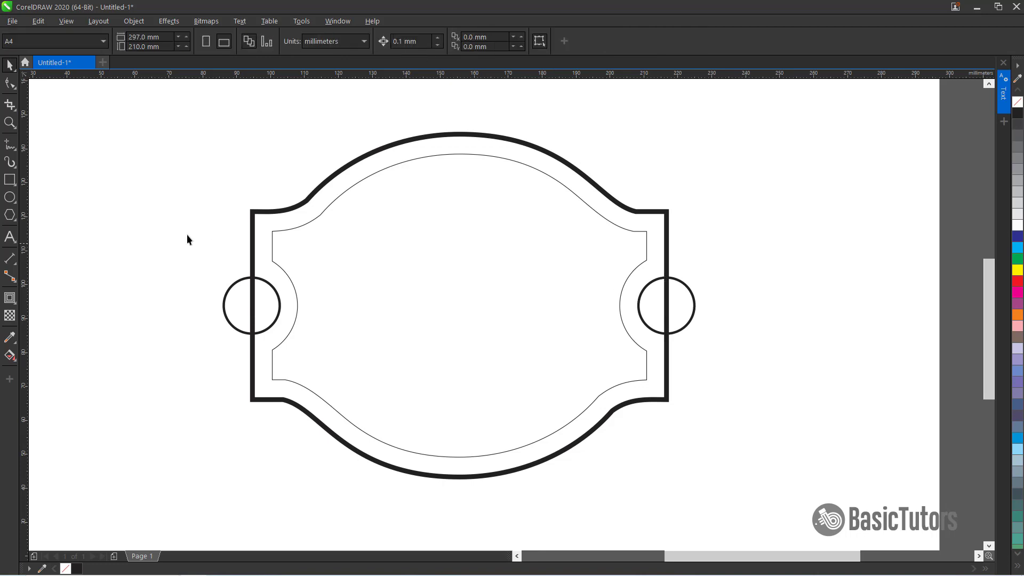
Draw a horizontal line across the inner contour's upper straight edge, from its left to its right side
{"action": "left_click", "coordinate": [10, 144]}
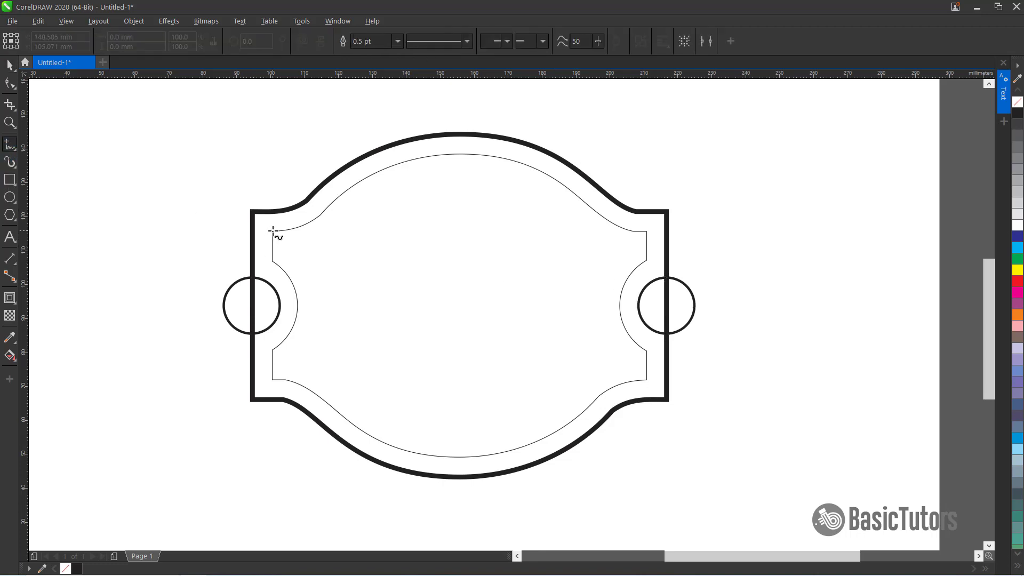
{"action": "left_click", "coordinate": [272, 231]}
{"action": "left_click", "coordinate": [619, 231]}
{"action": "left_click", "coordinate": [646, 246]}
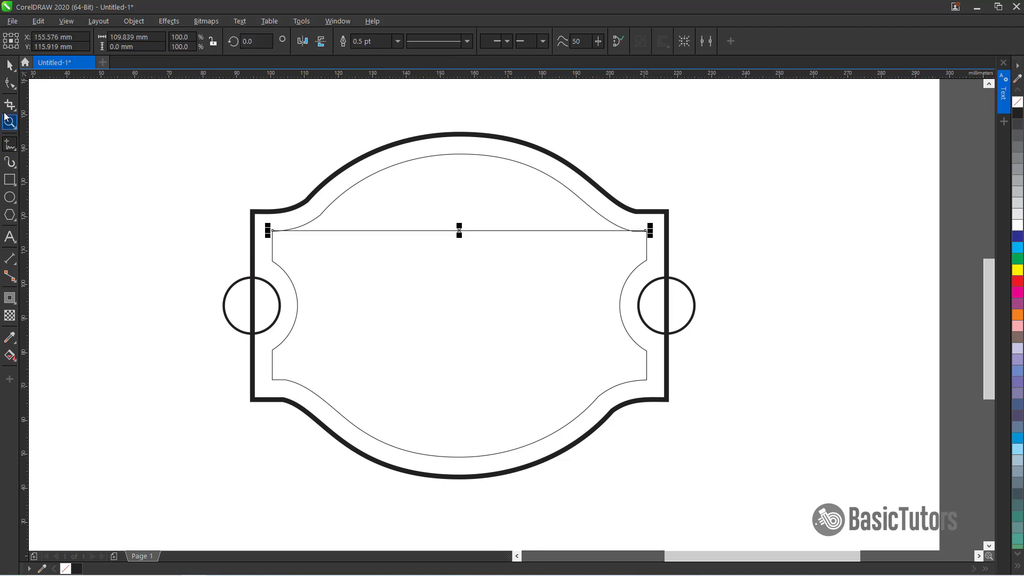
Set the outline width of the horizontal line and the inner contour to 1.5 pt
{"action": "left_click", "coordinate": [10, 65]}
{"action": "key", "text": "Up"}
{"action": "key", "text": "Up"}
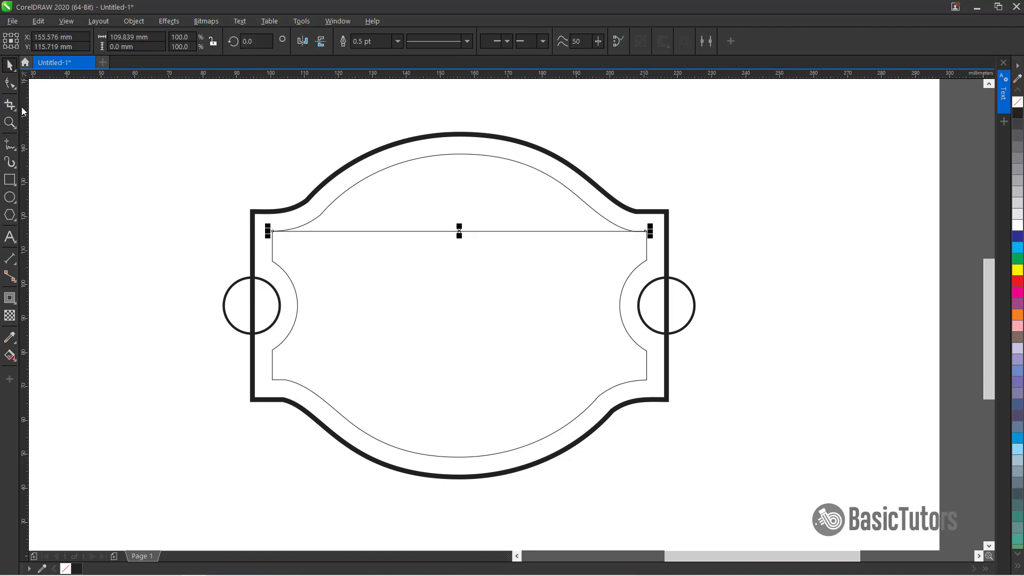
{"action": "key", "text": "Down"}
{"action": "key", "text": "Down"}
{"action": "left_click", "coordinate": [639, 204]}
{"action": "left_click", "coordinate": [534, 233]}
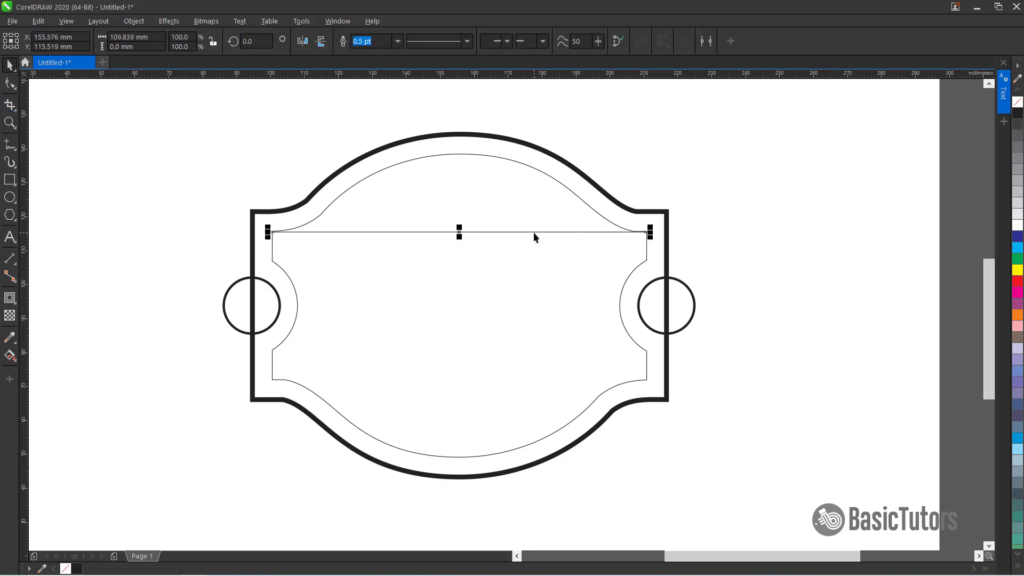
{"action": "type", "text": "1.5"}
{"action": "key", "text": "Return"}
{"action": "left_click", "coordinate": [415, 159]}
{"action": "left_click_drag", "start_coordinate": [374, 41], "coordinate": [302, 40]}
{"action": "type", "text": "1.5"}
{"action": "key", "text": "Return"}
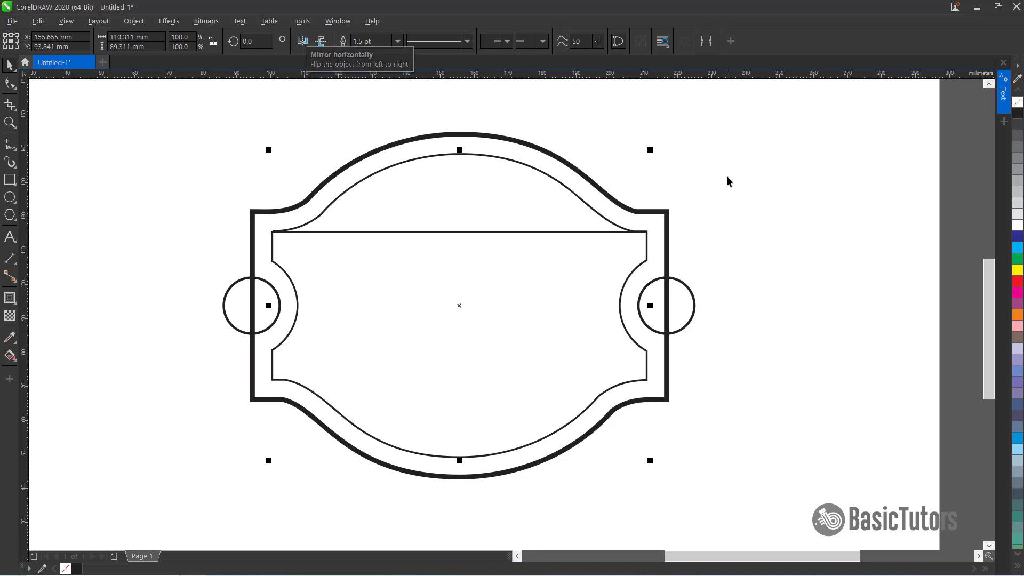
Duplicate the horizontal line down onto the inner contour's lower straight edge
{"action": "left_click", "coordinate": [508, 233]}
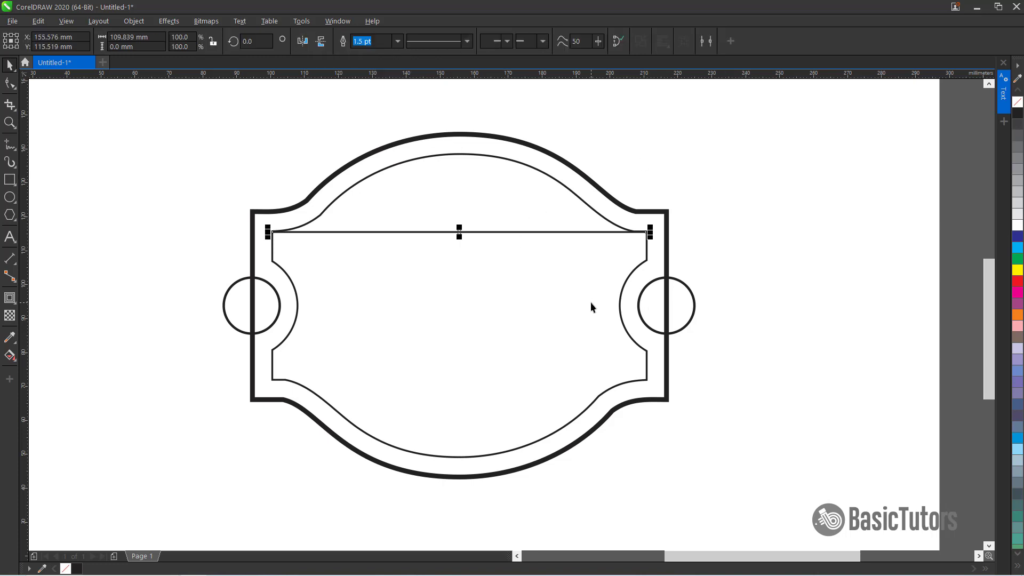
{"action": "key", "text": "Down"}
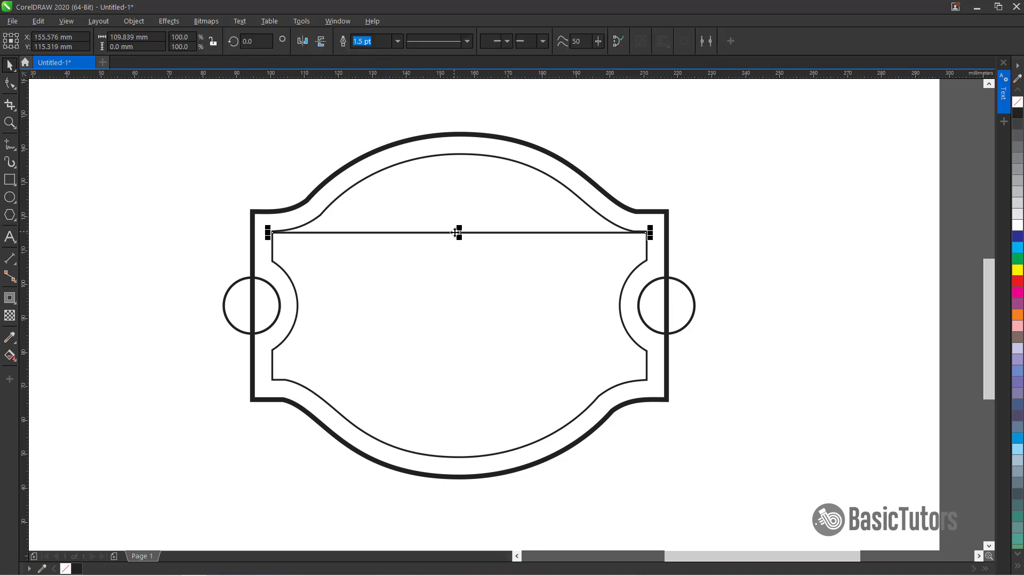
{"action": "left_click_drag", "start_coordinate": [460, 233], "coordinate": [438, 382]}
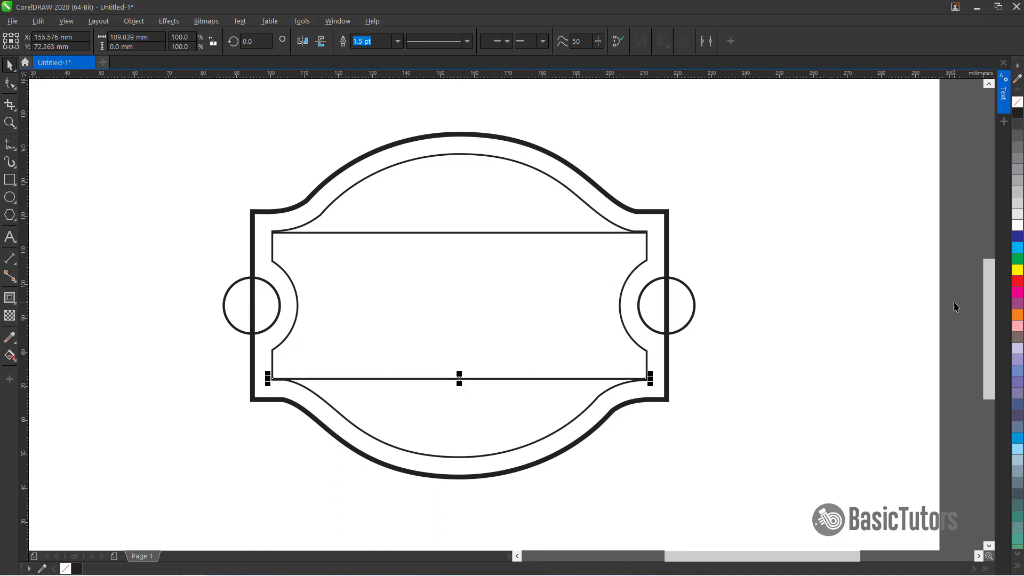
{"action": "left_click", "coordinate": [824, 296]}
Set the outer shape's outline color to CMYK 0, 23, 100, 0
{"action": "left_click", "coordinate": [393, 150]}
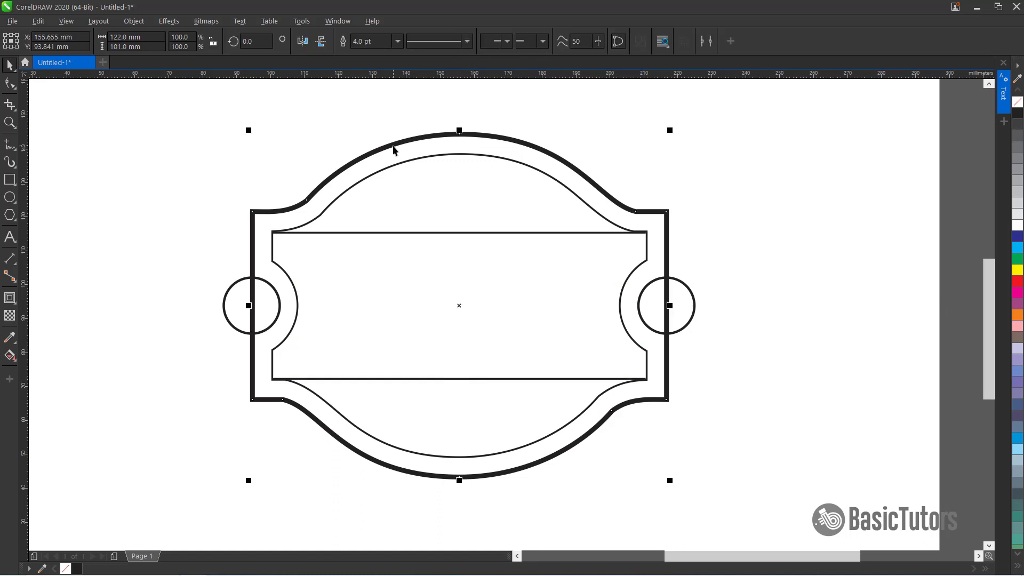
{"action": "key", "text": "F12"}
{"action": "left_click", "coordinate": [435, 229]}
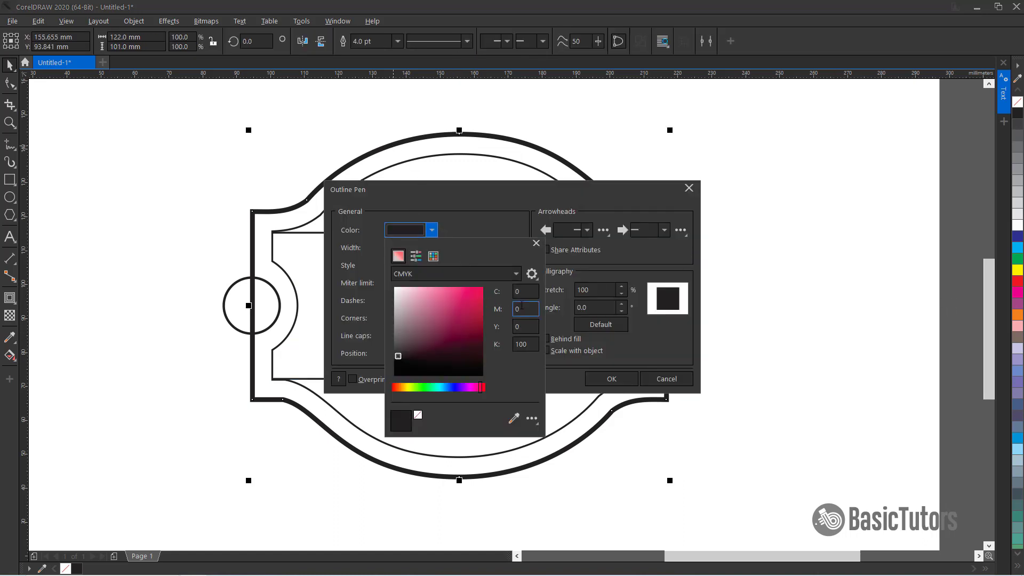
{"action": "double_click", "coordinate": [516, 308]}
{"action": "type", "text": "23"}
{"action": "key", "text": "Tab"}
{"action": "type", "text": "100"}
{"action": "key", "text": "Tab"}
{"action": "type", "text": "0"}
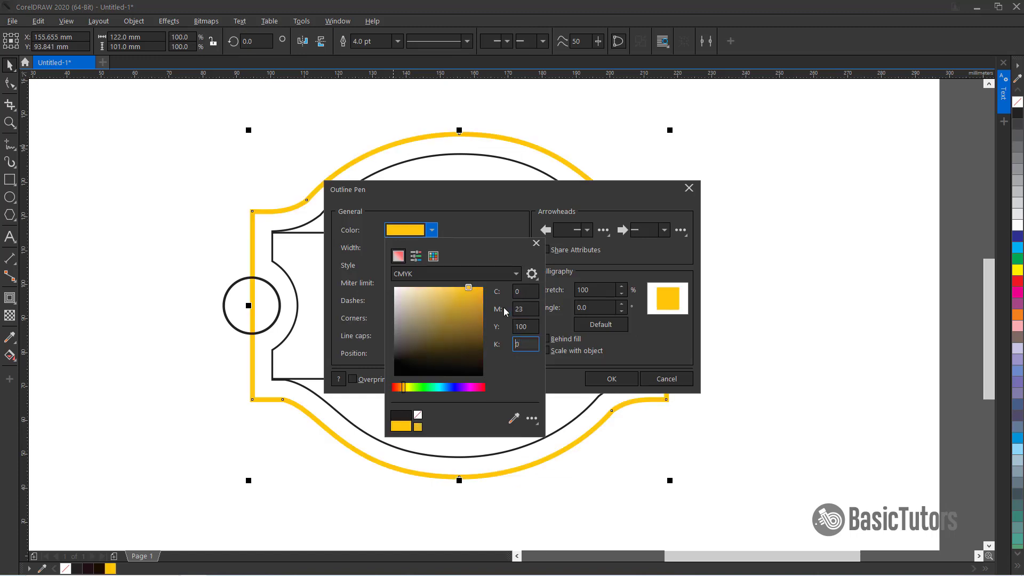
{"action": "left_click", "coordinate": [689, 192]}
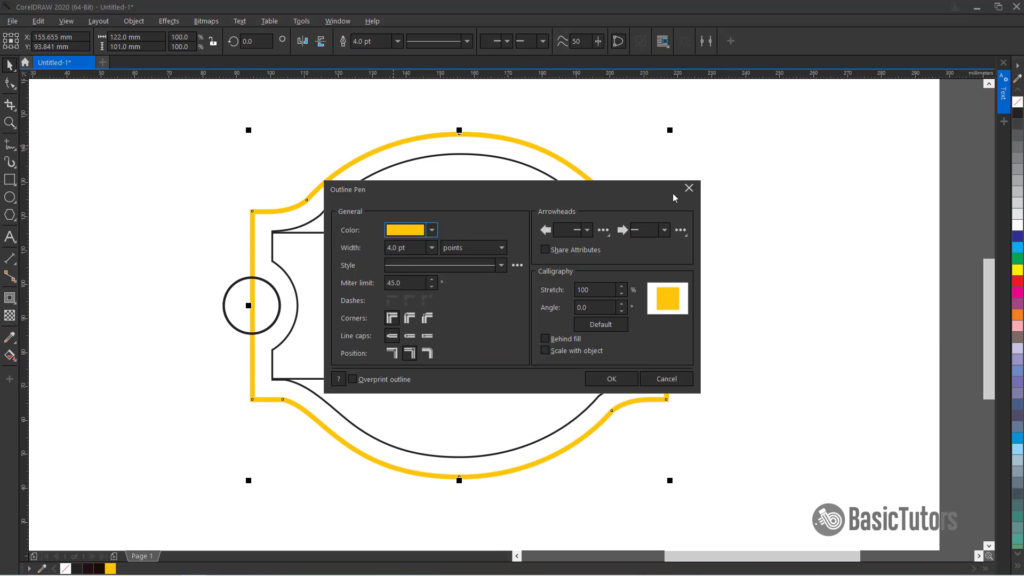
{"action": "left_click", "coordinate": [617, 381]}
Set the inner contour's outline color to CMYK 55, 0, 42, 0
{"action": "left_click", "coordinate": [474, 153]}
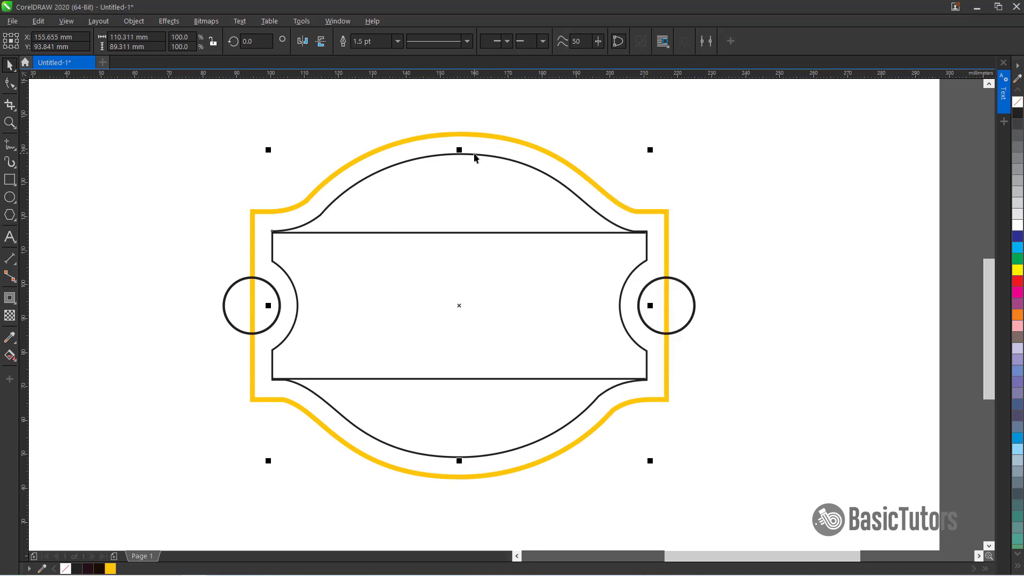
{"action": "key", "text": "F12"}
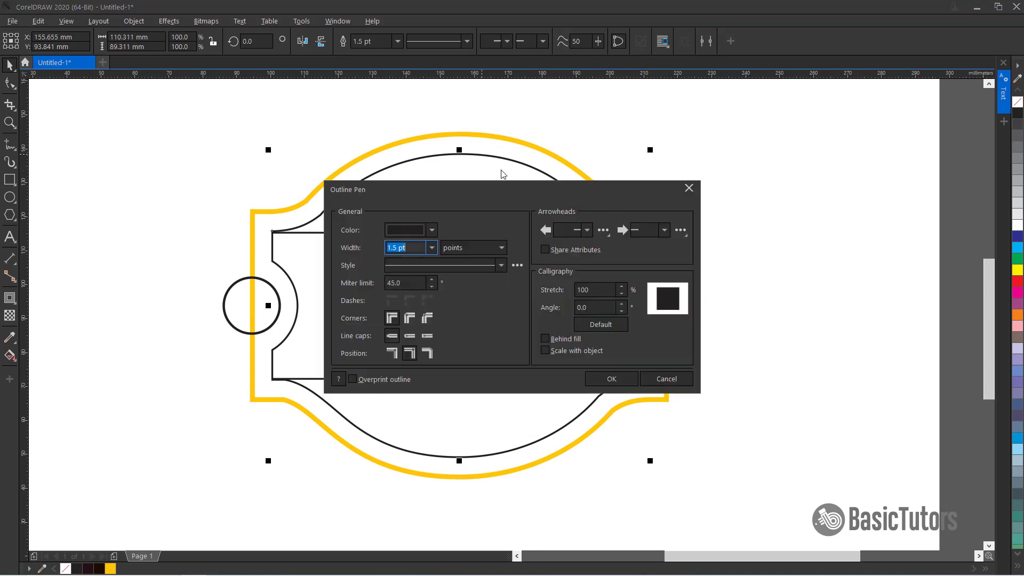
{"action": "left_click", "coordinate": [431, 230]}
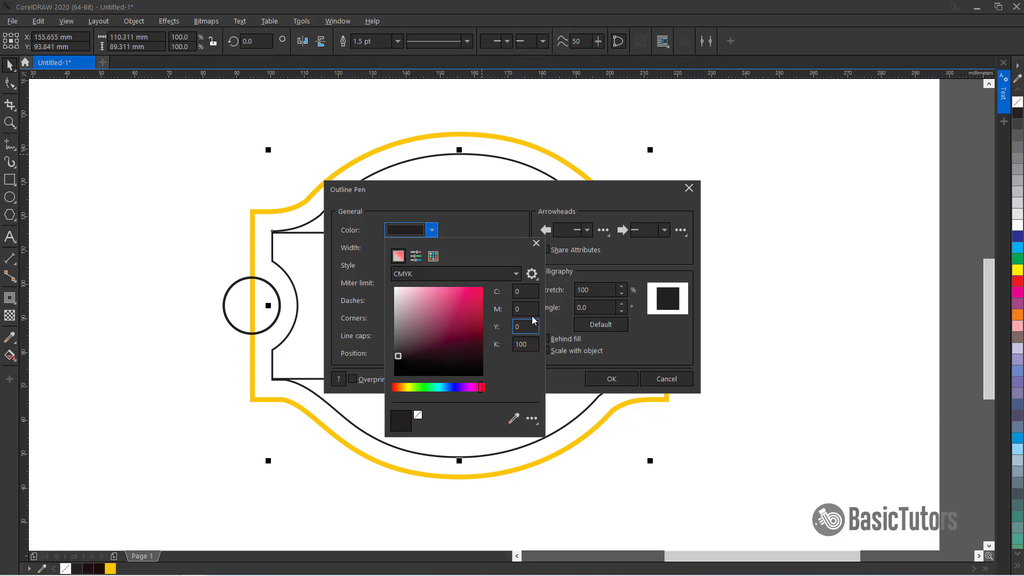
{"action": "double_click", "coordinate": [527, 293]}
{"action": "type", "text": "55"}
{"action": "key", "text": "Tab"}
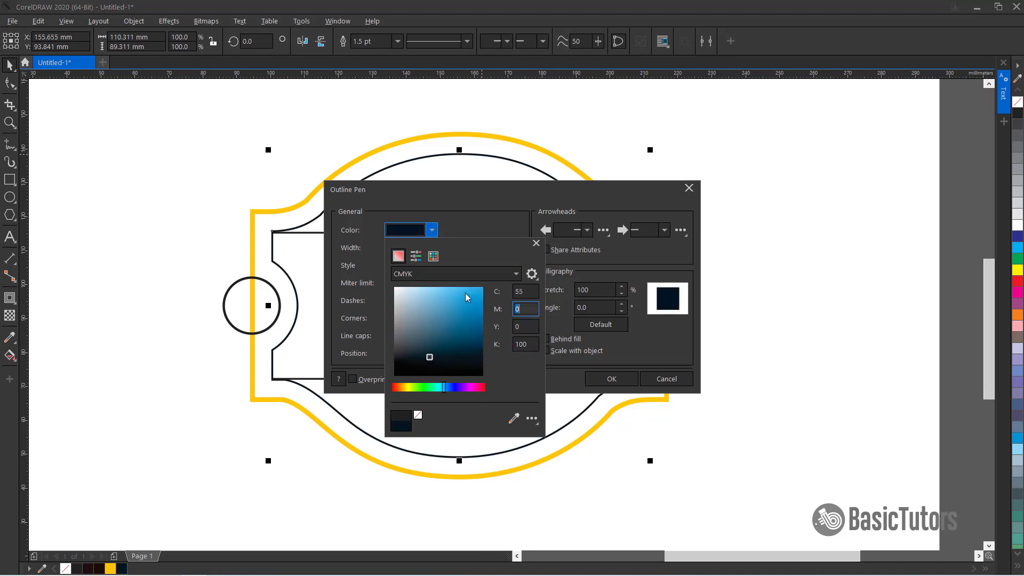
{"action": "key", "text": "Tab"}
{"action": "type", "text": "42"}
{"action": "key", "text": "Tab"}
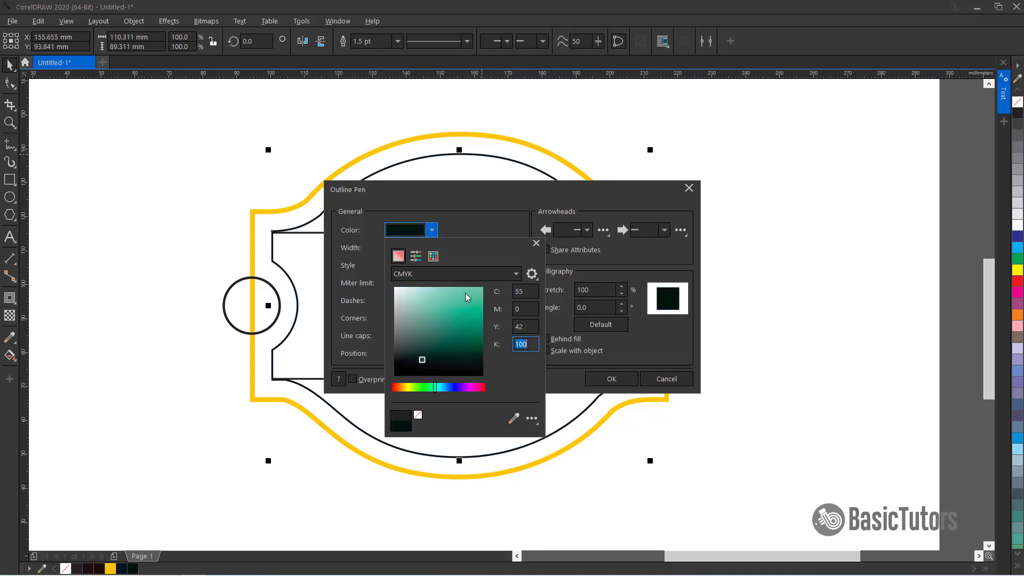
{"action": "type", "text": "0"}
{"action": "key", "text": "Tab"}
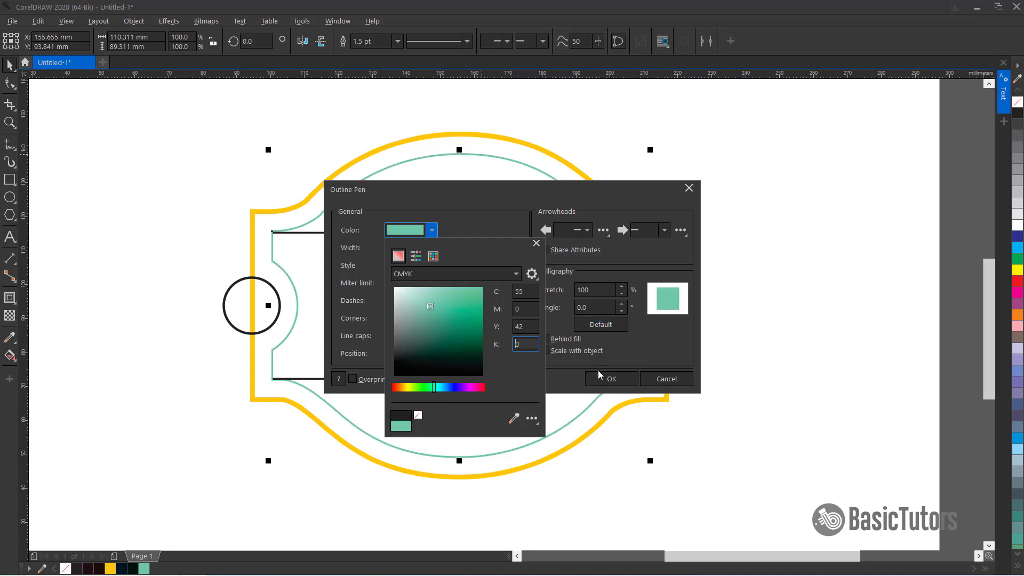
{"action": "left_click", "coordinate": [608, 380]}
{"action": "left_click", "coordinate": [611, 380]}
Give both horizontal lines the same teal outline color as the inner contour
{"action": "left_click", "coordinate": [73, 162]}
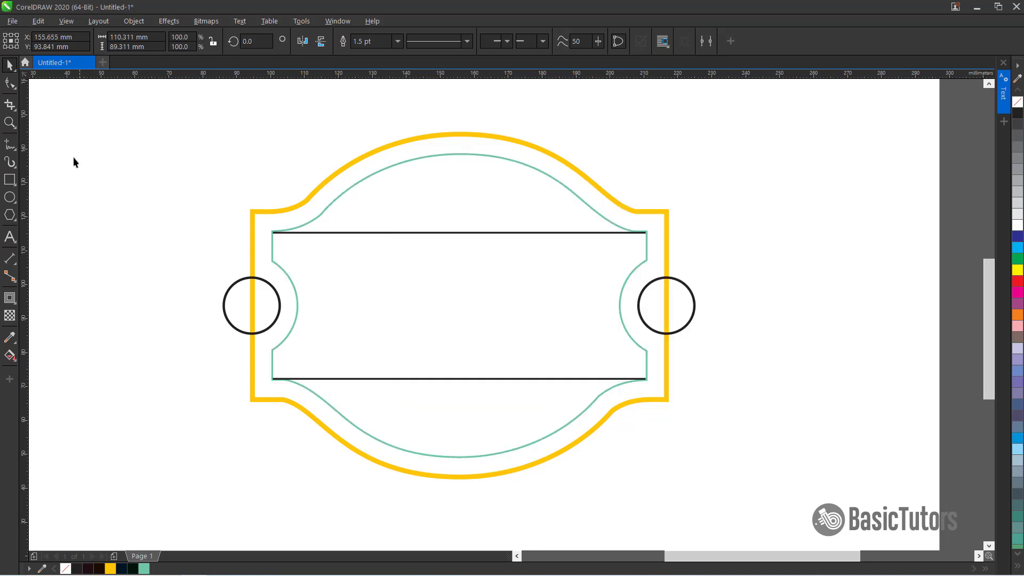
{"action": "left_click", "coordinate": [360, 233]}
{"action": "left_click", "coordinate": [340, 379], "text": "shift"}
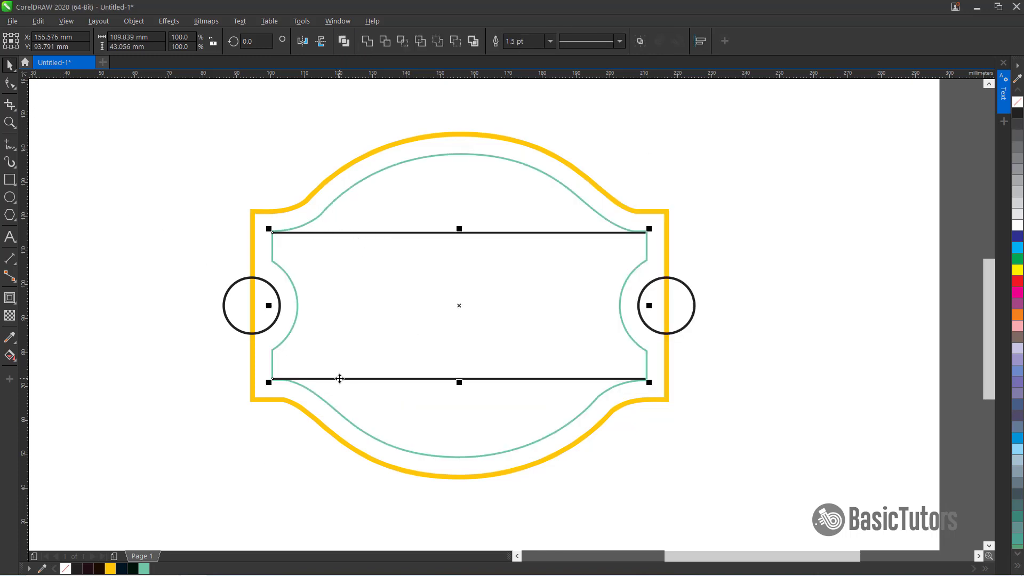
{"action": "right_click", "coordinate": [146, 569]}
{"action": "right_click", "coordinate": [145, 569]}
{"action": "key", "text": "Escape"}
Give the left small circle a yellow outline and a black fill
{"action": "left_click", "coordinate": [187, 340]}
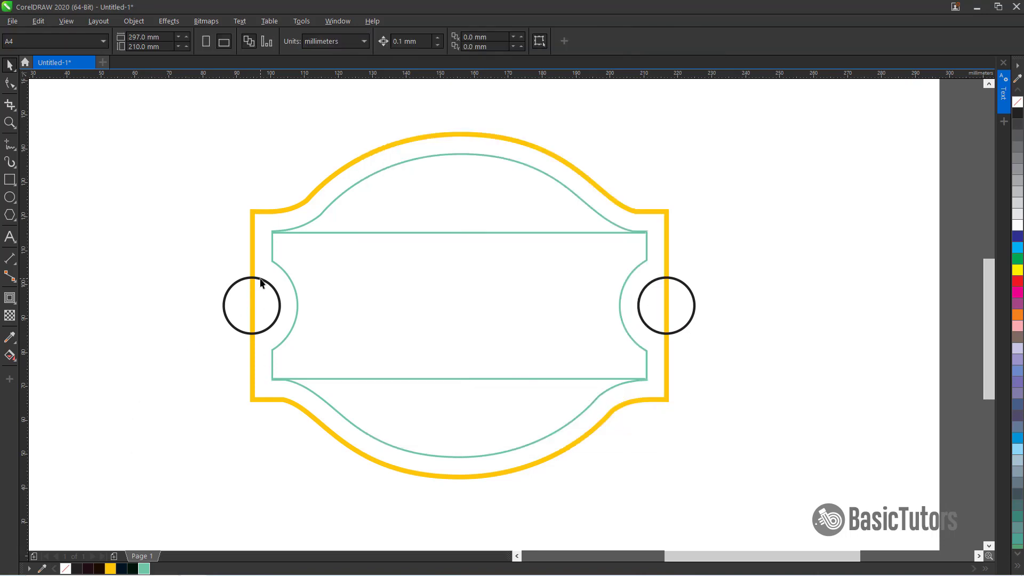
{"action": "left_click", "coordinate": [261, 283]}
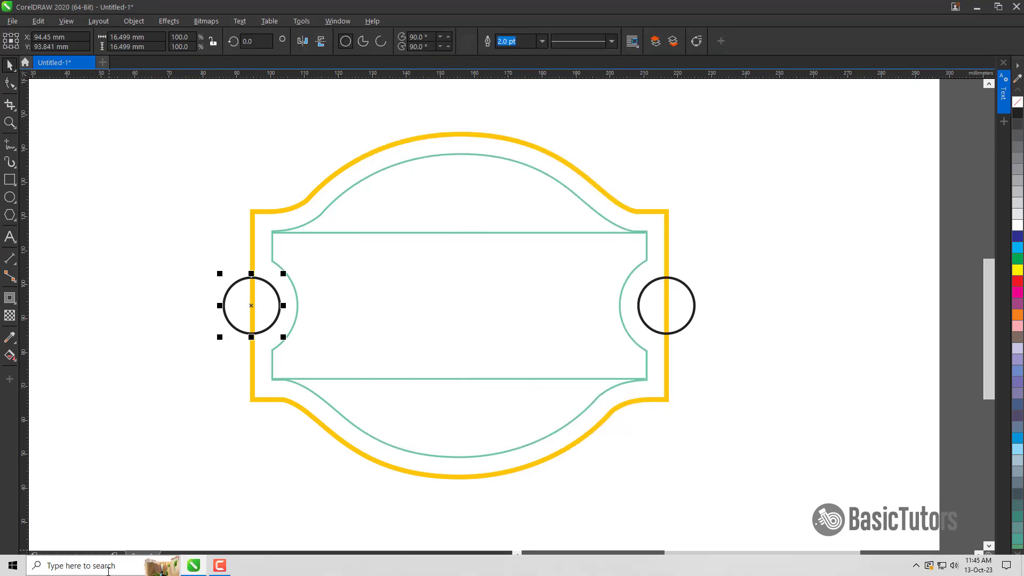
{"action": "right_click", "coordinate": [110, 569]}
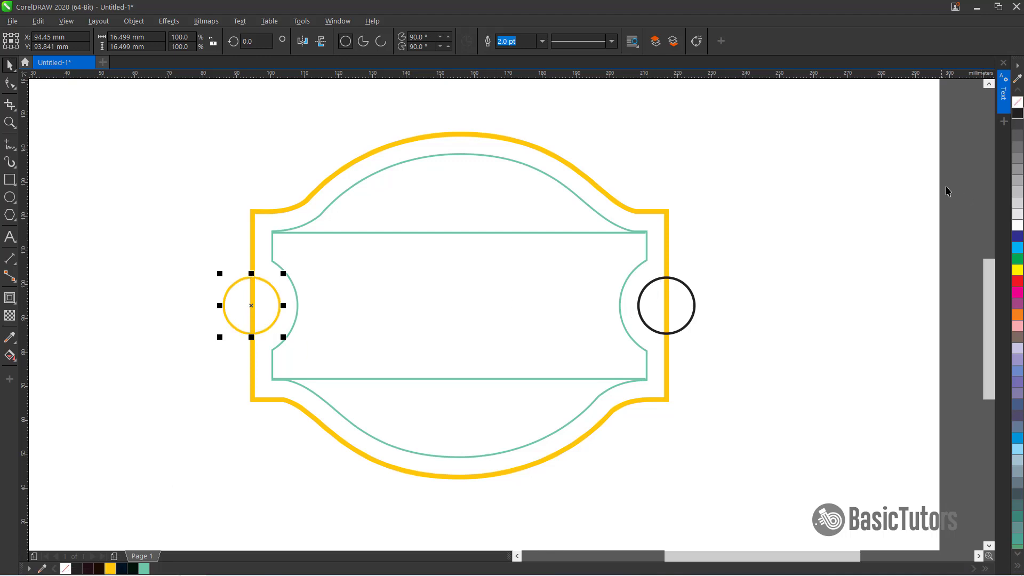
{"action": "left_click", "coordinate": [1018, 113]}
Give the right small circle a yellow outline and a black fill
{"action": "left_click", "coordinate": [688, 288]}
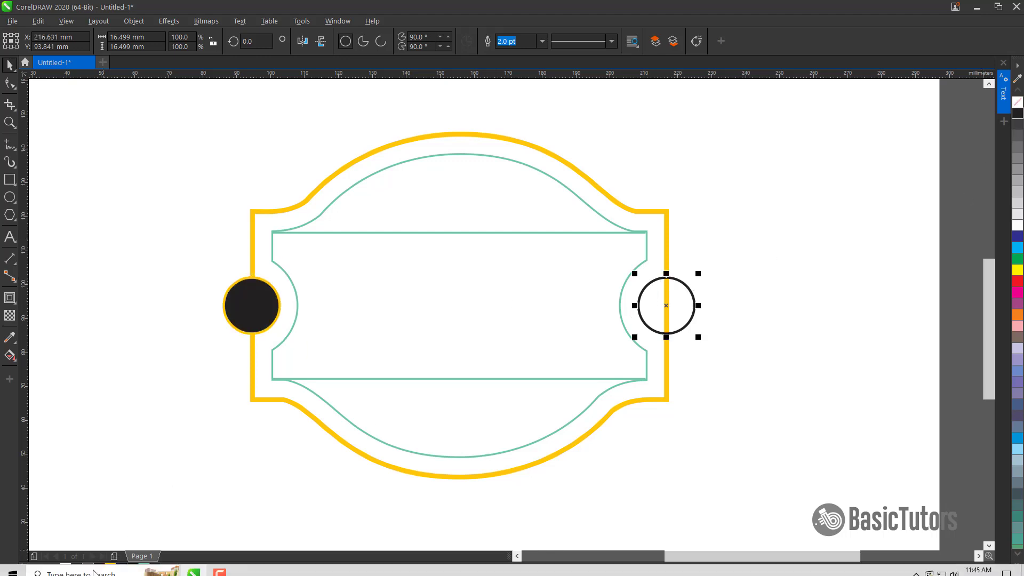
{"action": "right_click", "coordinate": [110, 569]}
{"action": "left_click", "coordinate": [1018, 113]}
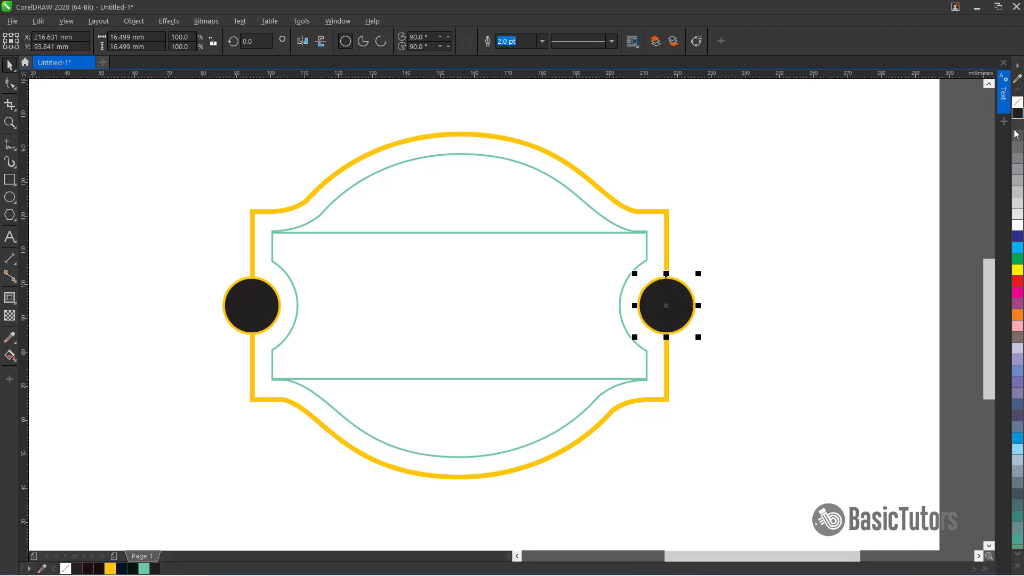
{"action": "left_click", "coordinate": [806, 255]}
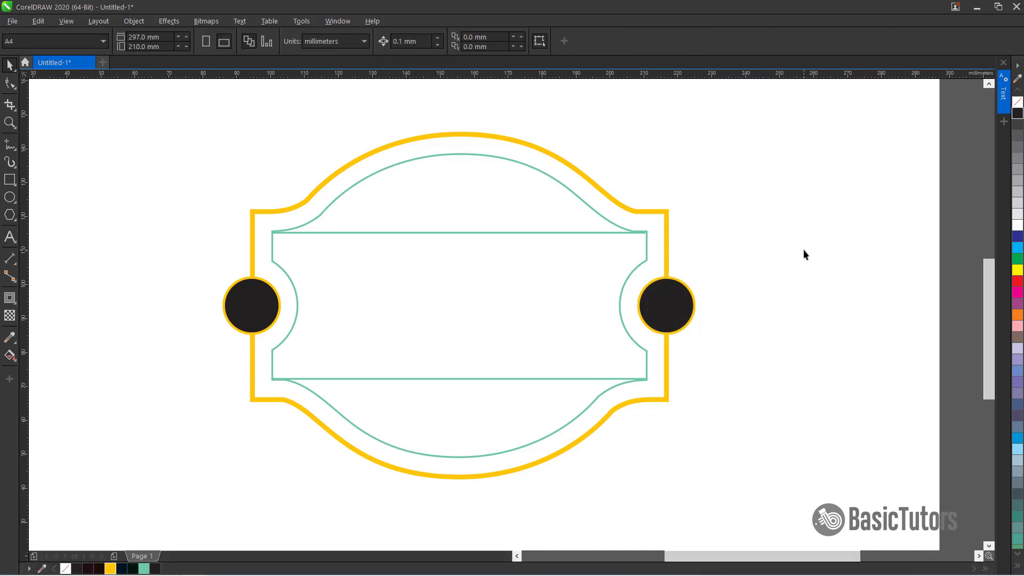
Draw a rectangle over the lower horizontal line and size it to 63 mm by 9 mm
{"action": "left_click", "coordinate": [10, 179]}
{"action": "left_click_drag", "start_coordinate": [348, 370], "coordinate": [586, 397]}
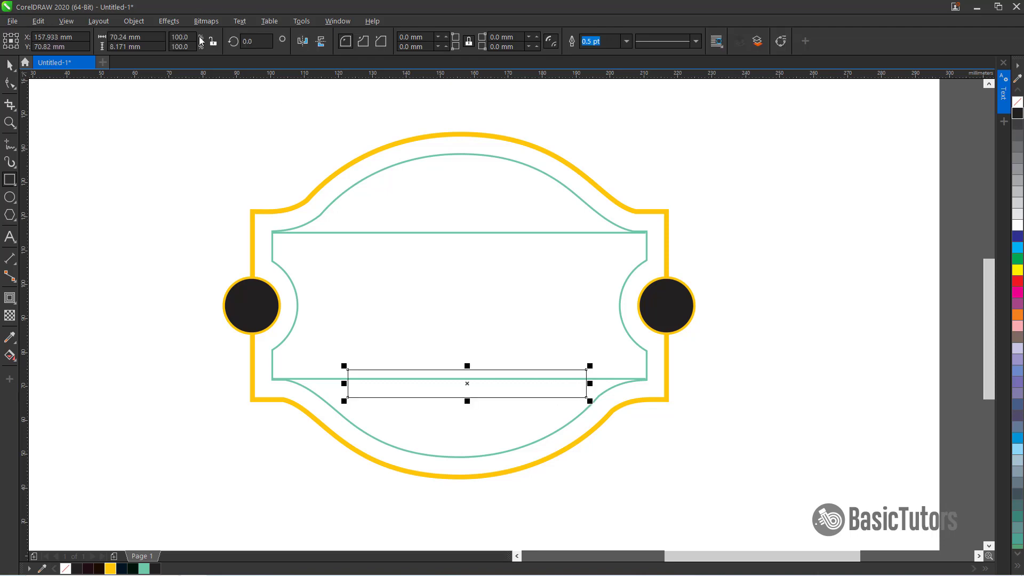
{"action": "left_click", "coordinate": [133, 37]}
{"action": "type", "text": "63"}
{"action": "key", "text": "Tab"}
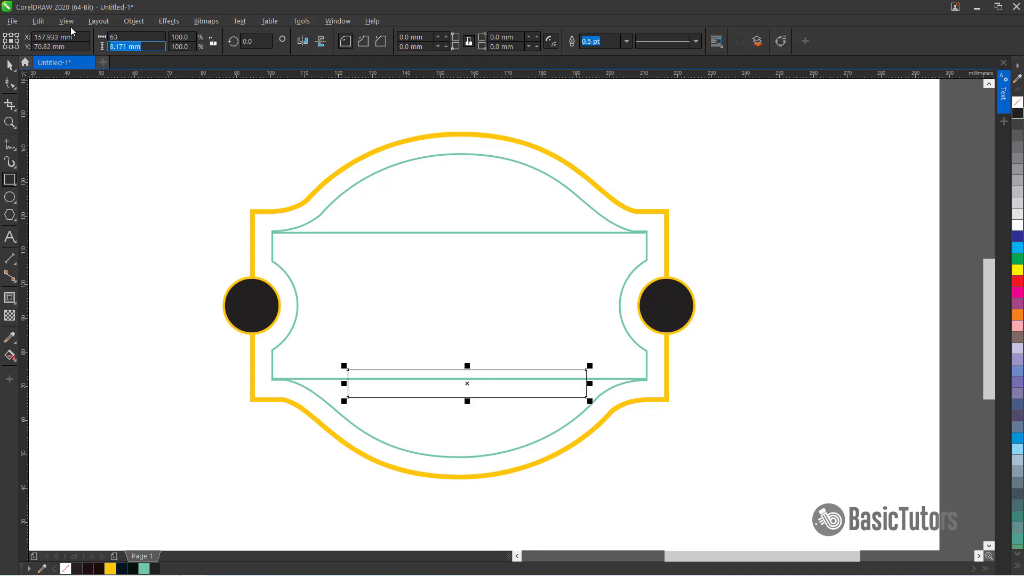
{"action": "type", "text": "9"}
{"action": "key", "text": "Return"}
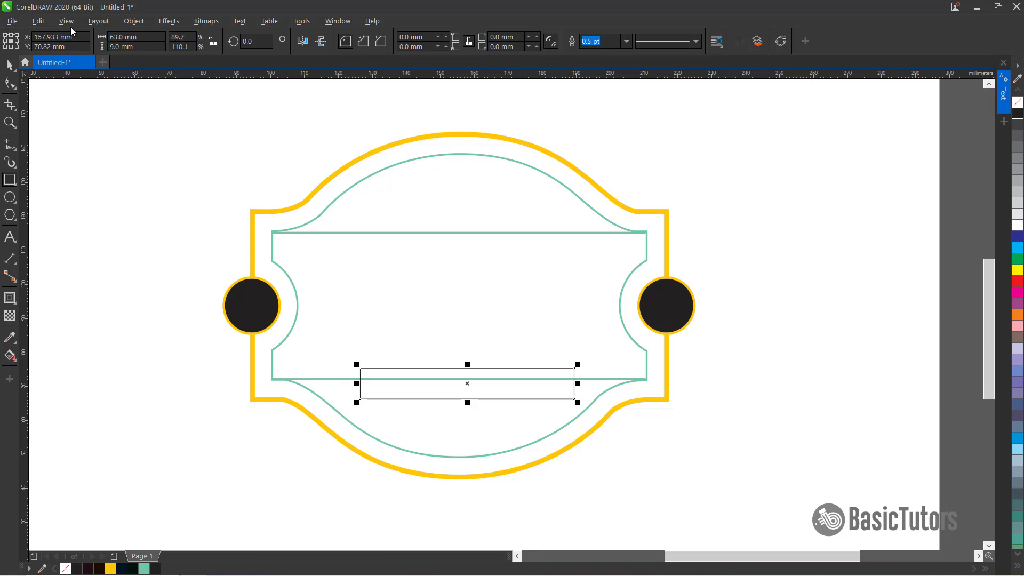
Round all the rectangle's corners with a 4.5 mm radius
{"action": "left_click", "coordinate": [432, 36]}
{"action": "type", "text": "4.5"}
{"action": "key", "text": "Return"}
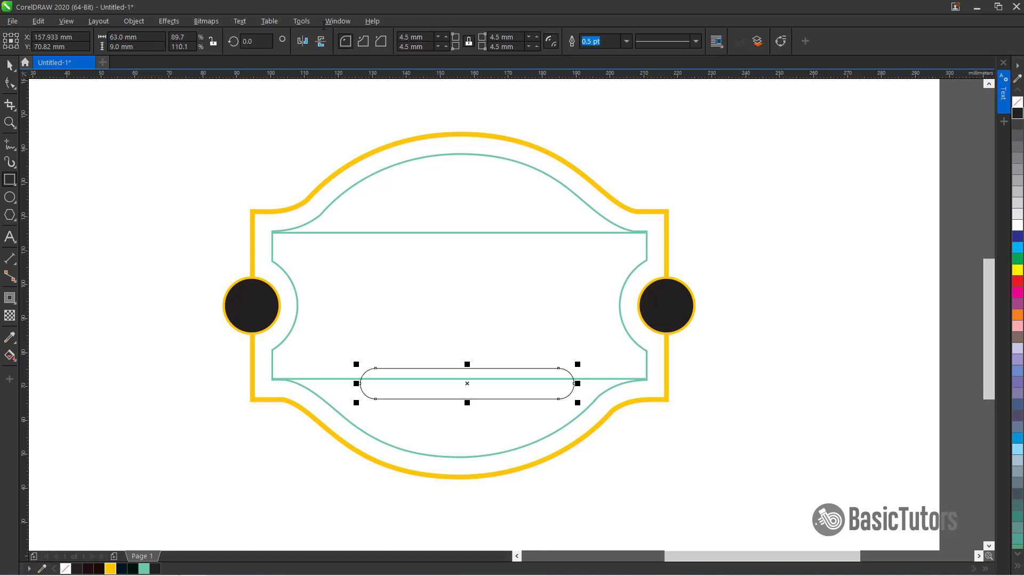
Center the rounded rectangle horizontally and vertically on the lower horizontal line
{"action": "left_click", "coordinate": [606, 383], "text": "shift"}
{"action": "key", "text": "c"}
{"action": "key", "text": "e"}
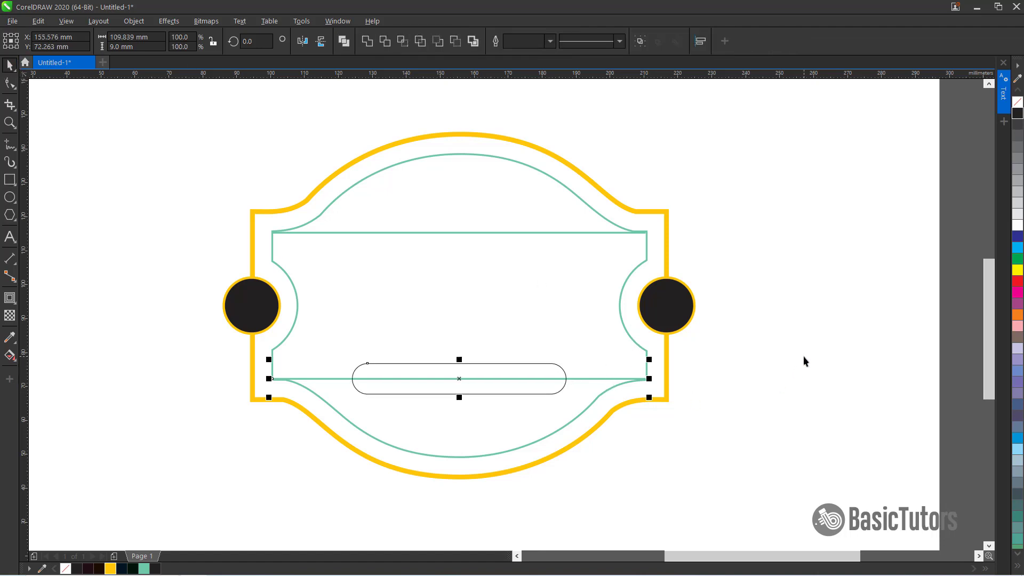
Give the rounded rectangle a teal outline 1.5 pt wide
{"action": "left_click", "coordinate": [803, 361]}
{"action": "left_click", "coordinate": [474, 365]}
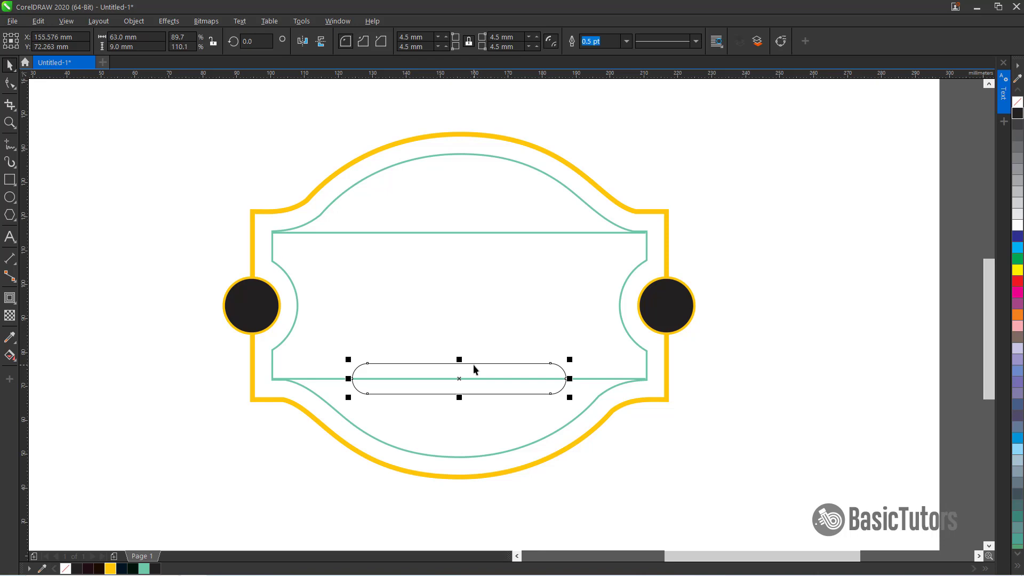
{"action": "right_click", "coordinate": [143, 569]}
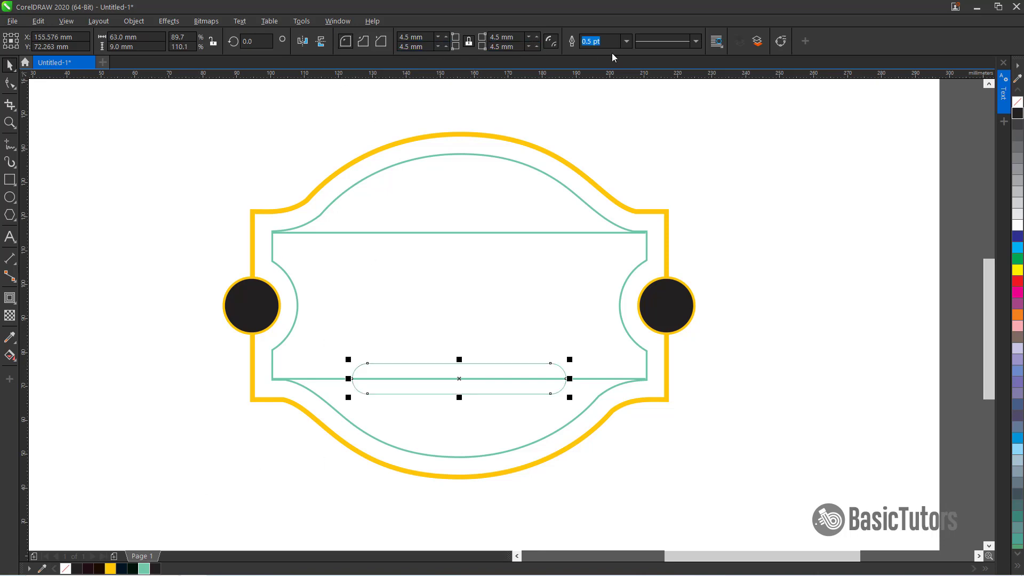
{"action": "type", "text": "1.5"}
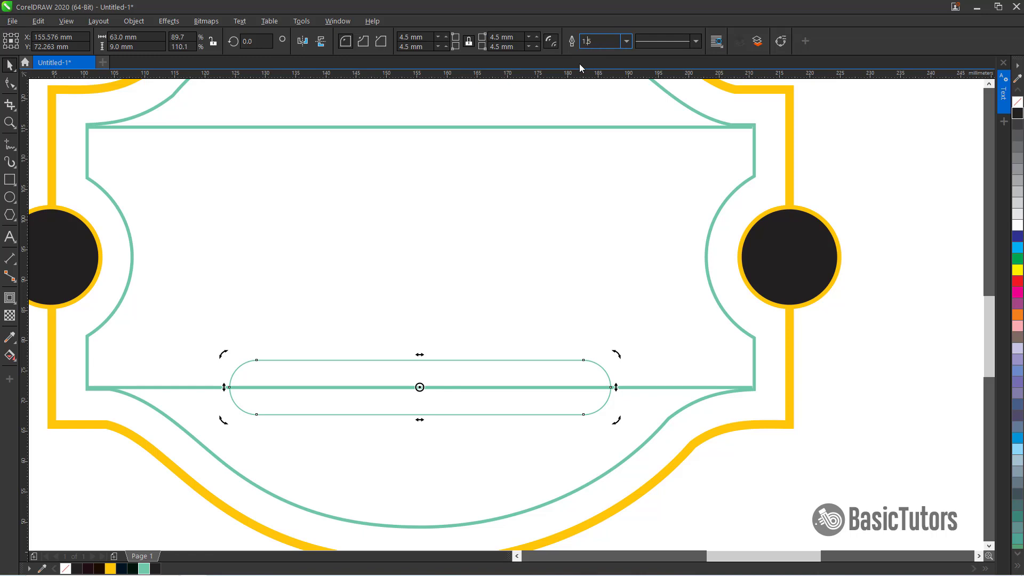
{"action": "key", "text": "Return"}
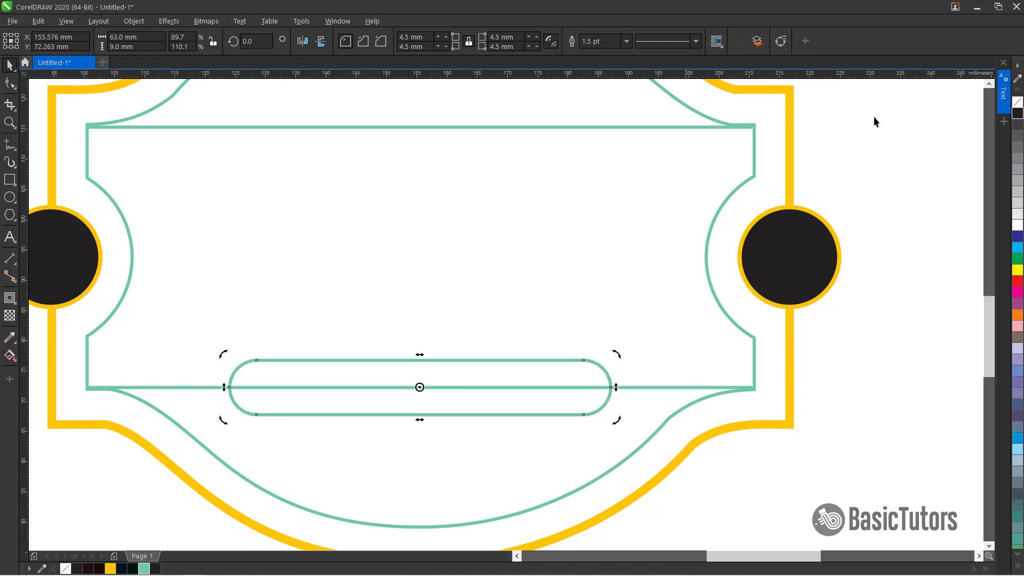
Fill the rounded rectangle on the lower line with black
{"action": "left_click", "coordinate": [1019, 114]}
{"action": "key", "text": "Escape"}
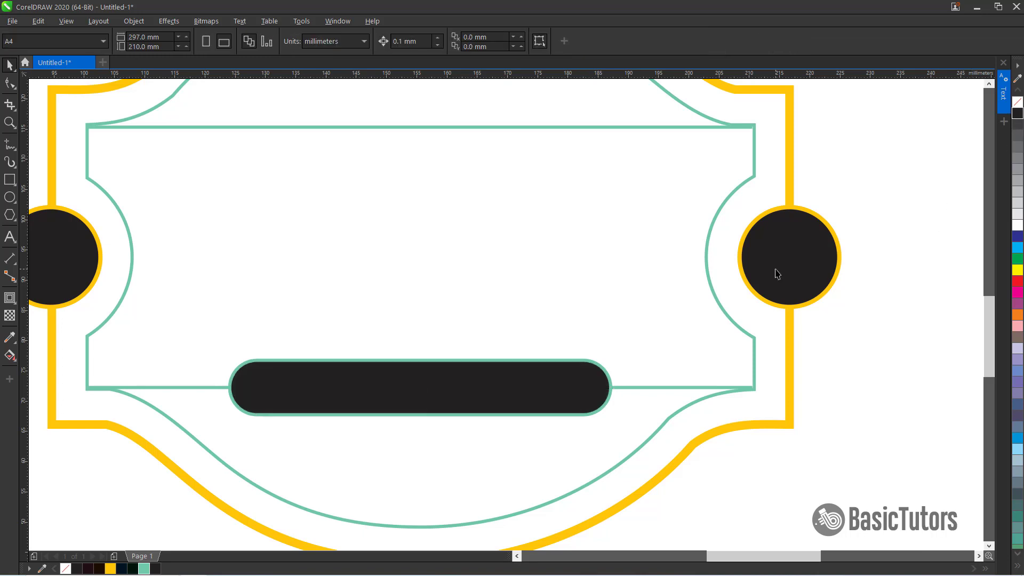
Add the text BISTRO on the page to the left of the frame
{"action": "scroll", "coordinate": [777, 274], "scroll_direction": "down", "scroll_amount": 3}
{"action": "key", "text": "F8"}
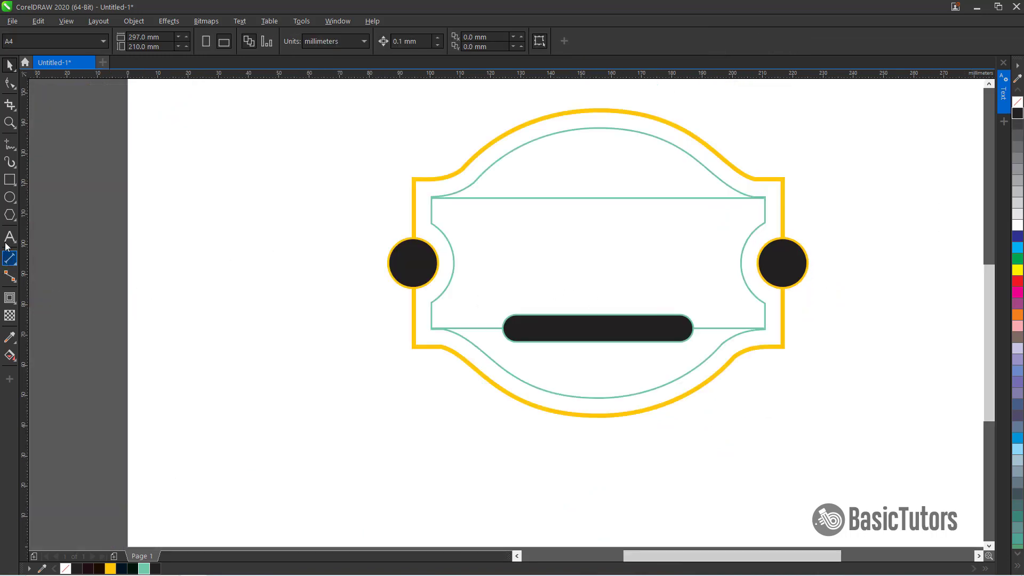
{"action": "left_click", "coordinate": [227, 237]}
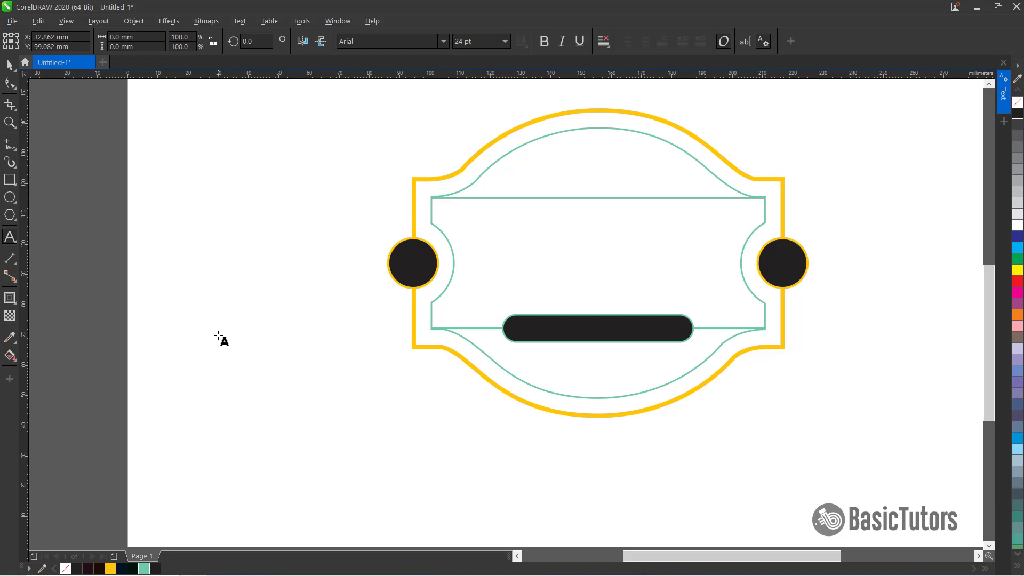
{"action": "type", "text": "BISTRO"}
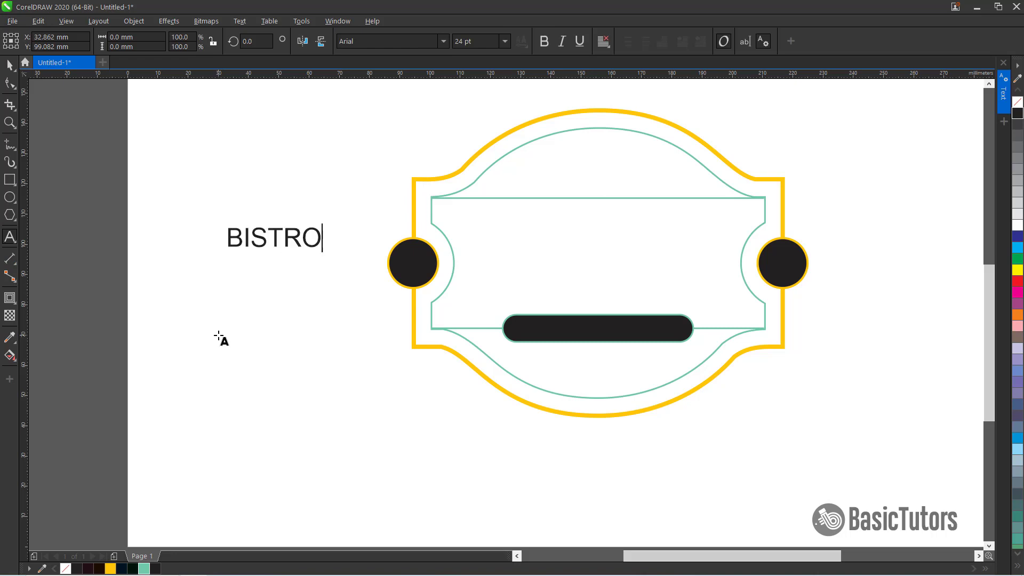
Set the BISTRO text's font to Bebas Neue at 110 pt
{"action": "key", "text": "ctrl+space"}
{"action": "left_click", "coordinate": [360, 41]}
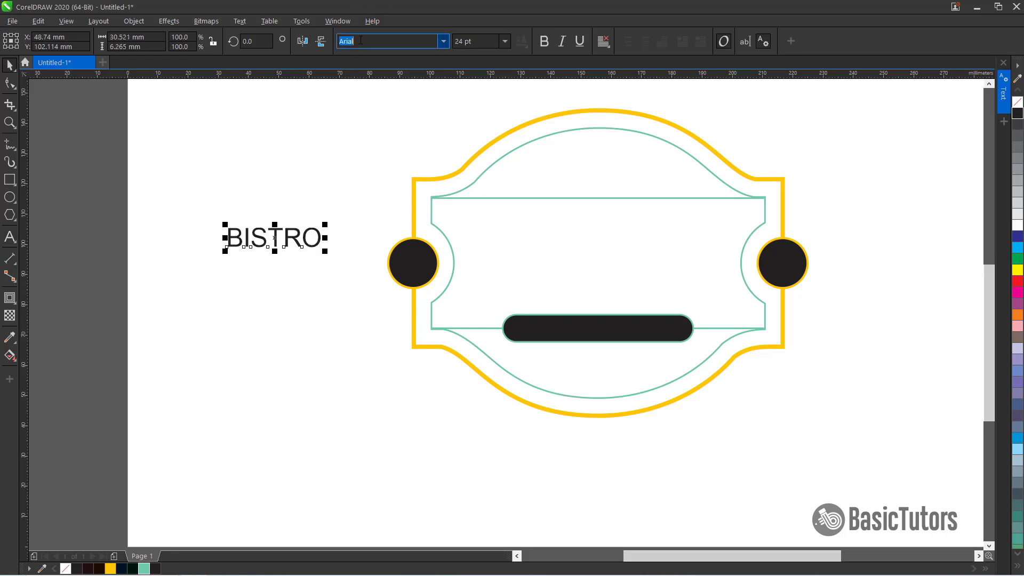
{"action": "type", "text": "Bebas Neue"}
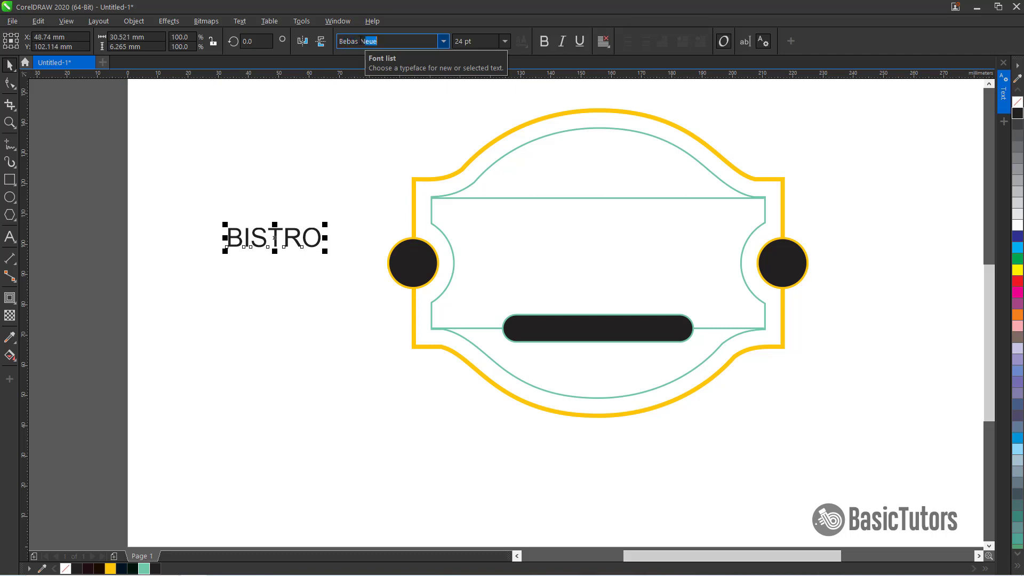
{"action": "key", "text": "Return"}
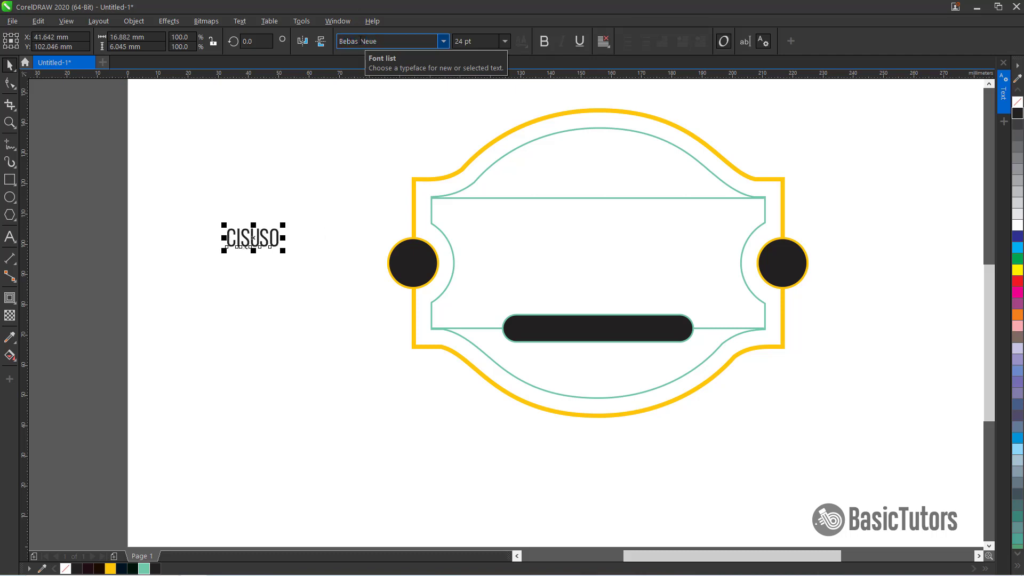
{"action": "left_click", "coordinate": [538, 47]}
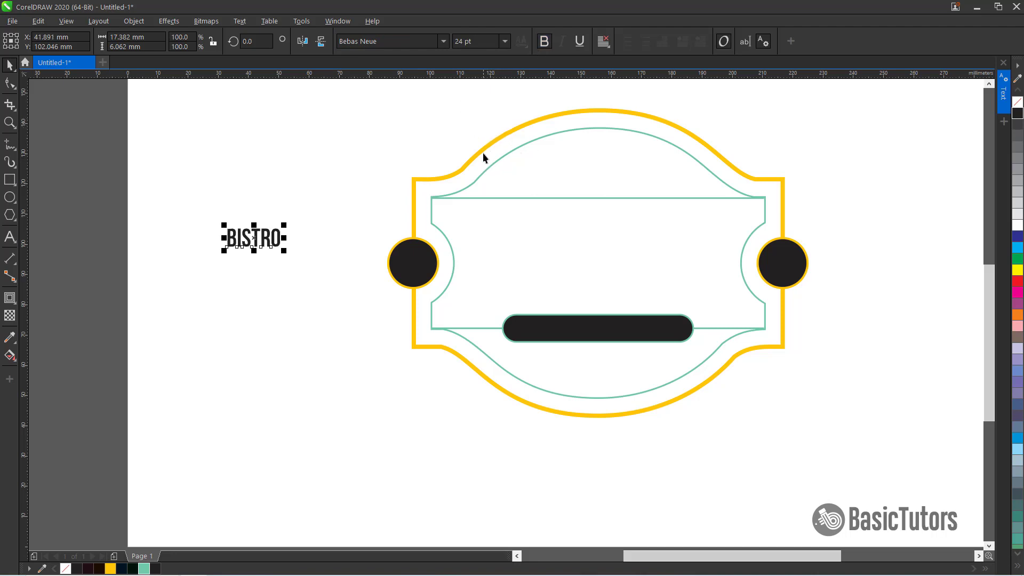
{"action": "left_click", "coordinate": [469, 41]}
{"action": "type", "text": "1"}
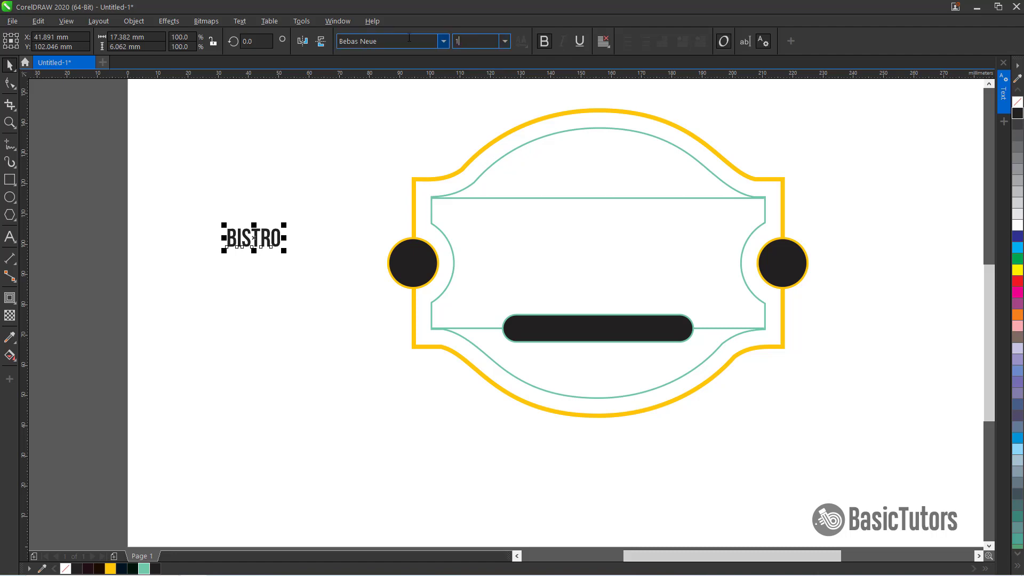
{"action": "type", "text": "10"}
{"action": "key", "text": "Return"}
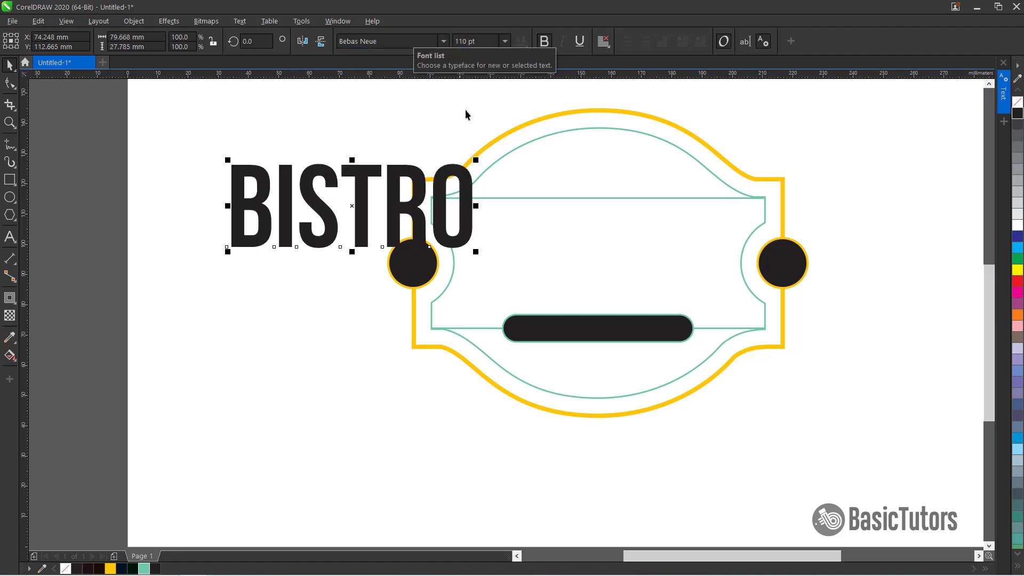
Center the BISTRO text horizontally and vertically on the frame
{"action": "left_click", "coordinate": [743, 255], "text": "shift"}
{"action": "key", "text": "e"}
{"action": "key", "text": "c"}
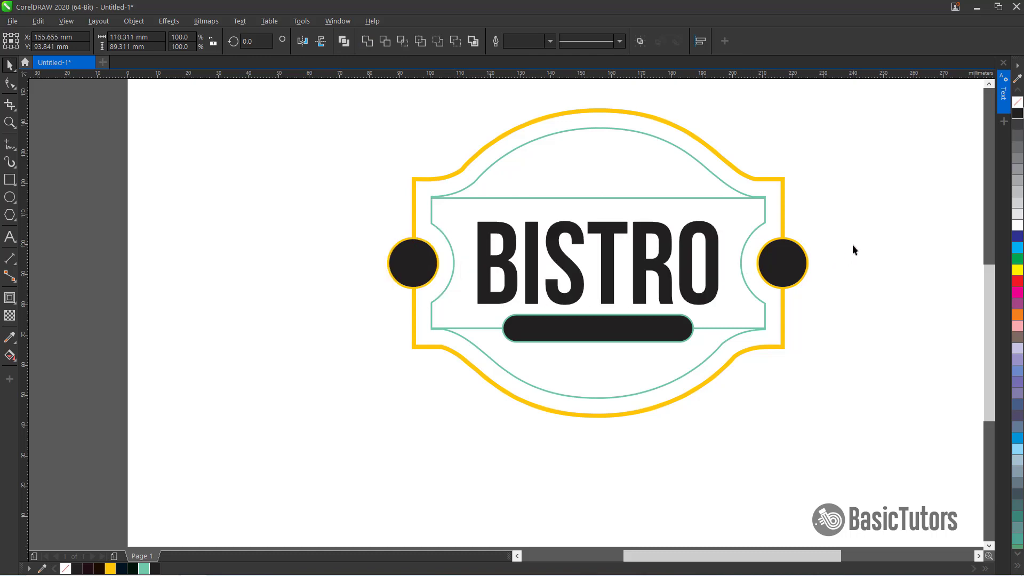
Apply an envelope to the BISTRO text, raising its top and bottom middle nodes to arch the lettering
{"action": "left_click", "coordinate": [852, 250]}
{"action": "left_click", "coordinate": [606, 276]}
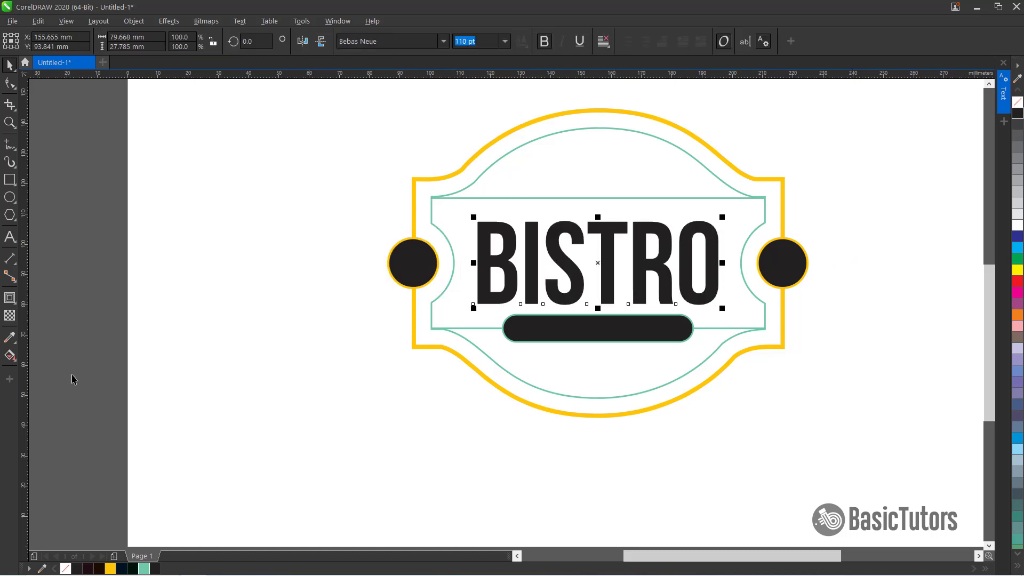
{"action": "left_click", "coordinate": [15, 303]}
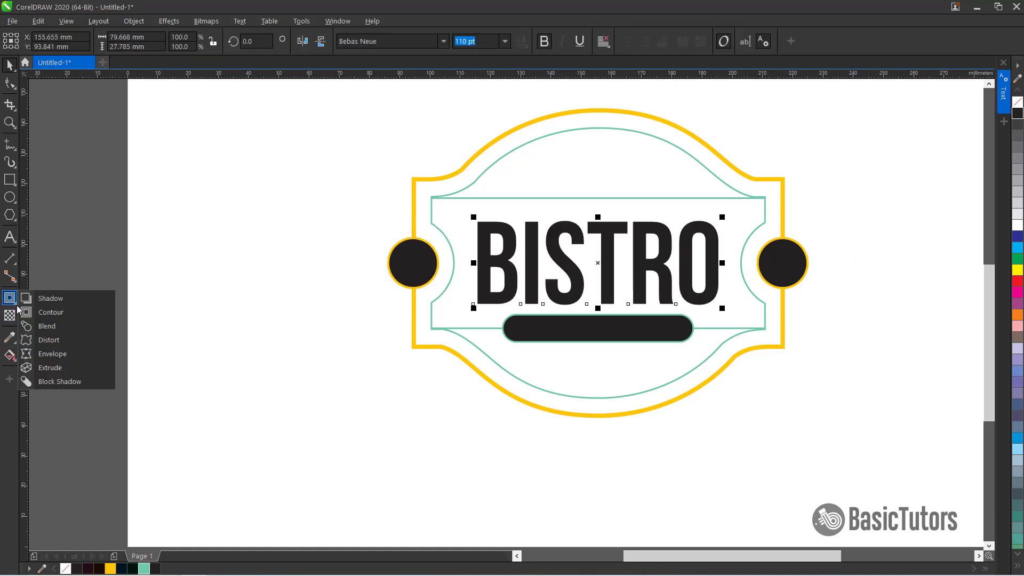
{"action": "left_click", "coordinate": [54, 354]}
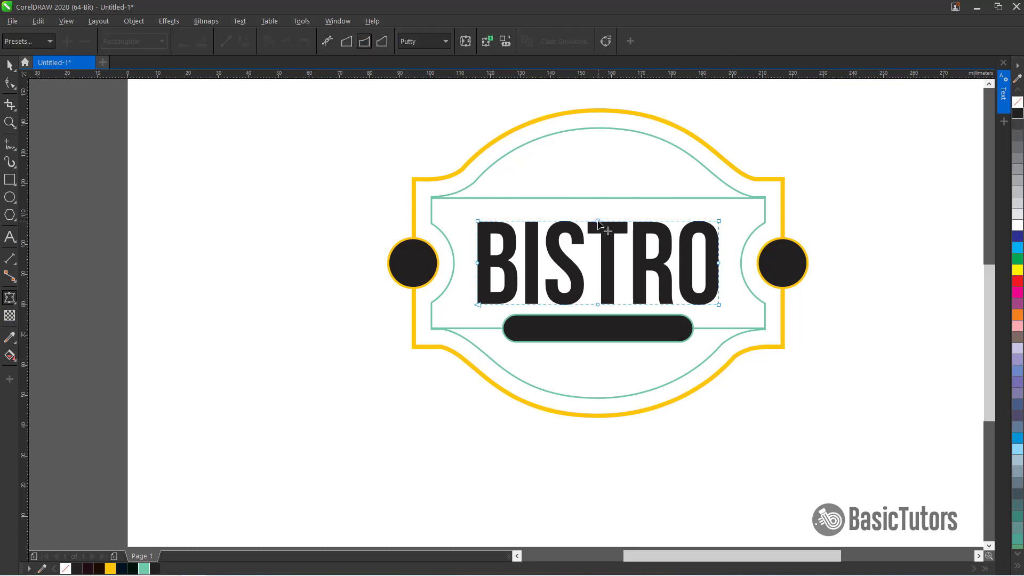
{"action": "left_click_drag", "start_coordinate": [598, 221], "coordinate": [598, 213]}
{"action": "left_click_drag", "start_coordinate": [599, 306], "coordinate": [597, 289]}
{"action": "key", "text": "space"}
{"action": "left_click", "coordinate": [869, 287]}
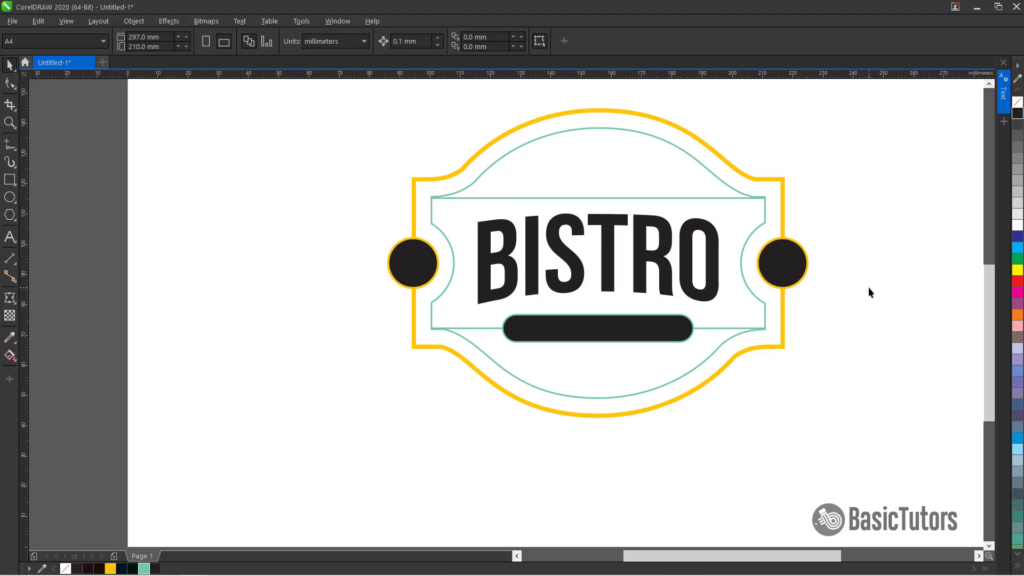
Draw an ellipse with a narrow rectangle beneath it, to the left of the frame, for a spoon
{"action": "left_click_drag", "start_coordinate": [803, 552], "coordinate": [823, 548]}
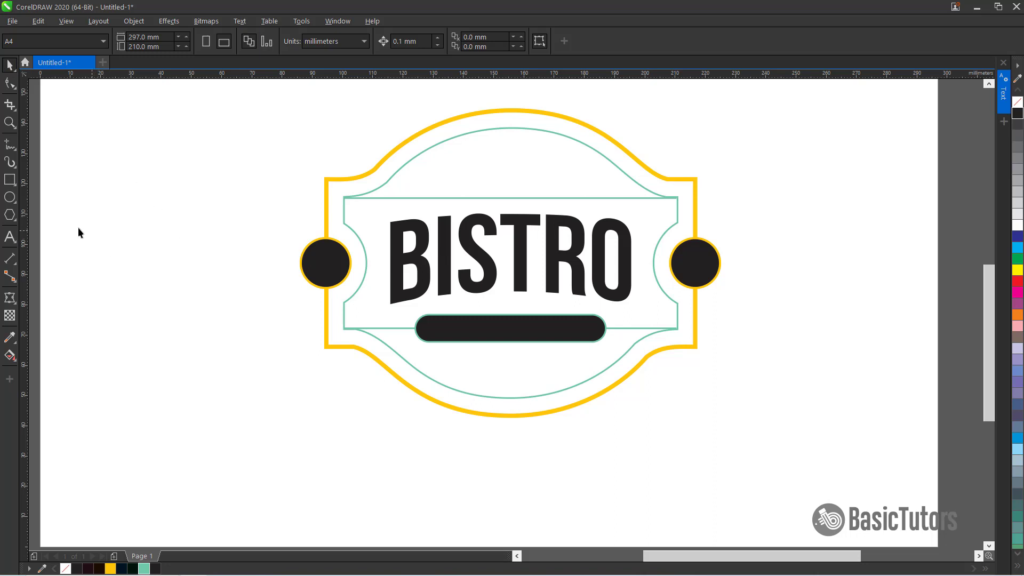
{"action": "key", "text": "F7"}
{"action": "left_click_drag", "start_coordinate": [236, 213], "coordinate": [267, 298]}
{"action": "left_click", "coordinate": [11, 65]}
{"action": "key", "text": "F6"}
{"action": "left_click", "coordinate": [10, 65]}
{"action": "left_click", "coordinate": [260, 216], "text": "shift"}
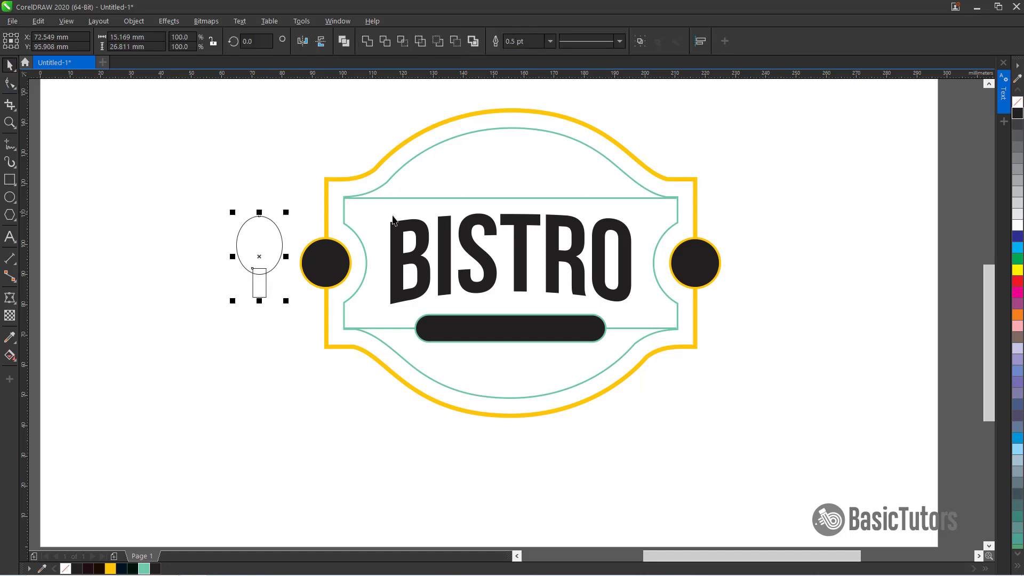
Convert the ellipse to curves and edit its nodes into a tapered spoon bowl
{"action": "left_click", "coordinate": [234, 220]}
{"action": "double_click", "coordinate": [256, 217]}
{"action": "key", "text": "ctrl+q"}
{"action": "key", "text": "F10"}
{"action": "left_click", "coordinate": [259, 216]}
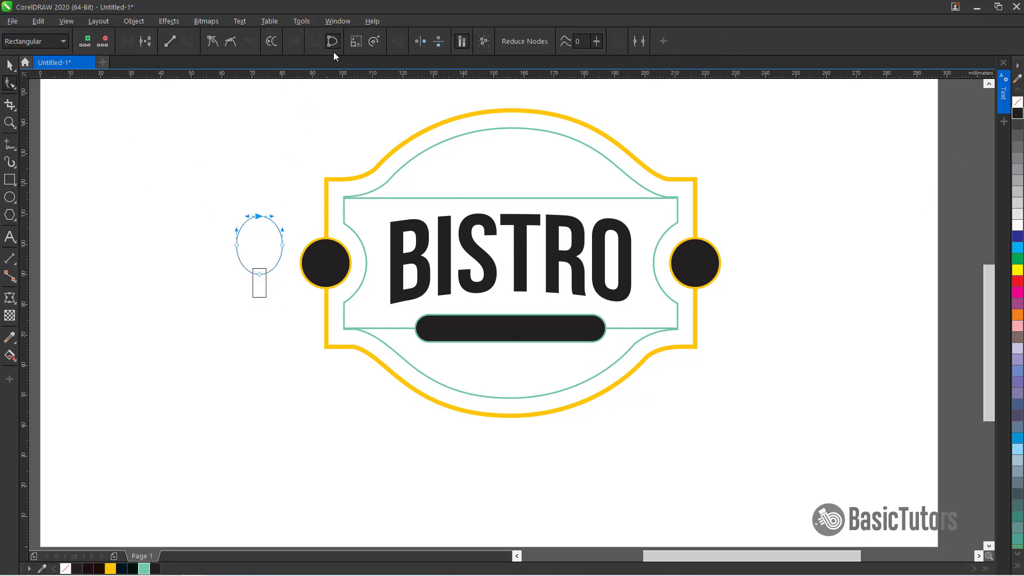
{"action": "left_click", "coordinate": [213, 41]}
{"action": "left_click_drag", "start_coordinate": [247, 216], "coordinate": [285, 245]}
{"action": "key", "text": "space"}
{"action": "double_click", "coordinate": [259, 217]}
{"action": "double_click", "coordinate": [260, 217]}
{"action": "left_click", "coordinate": [356, 41]}
{"action": "key", "text": "ctrl+z"}
{"action": "key", "text": "space"}
Weld the spoon bowl and the stem rectangle into one outline
{"action": "left_click", "coordinate": [266, 288], "text": "shift"}
{"action": "left_click", "coordinate": [366, 42]}
{"action": "left_click", "coordinate": [158, 251]}
Draw a thin fully rounded band about 7.8 mm by 1.8 mm across the spoon's stem and weld it on
{"action": "left_click", "coordinate": [10, 180]}
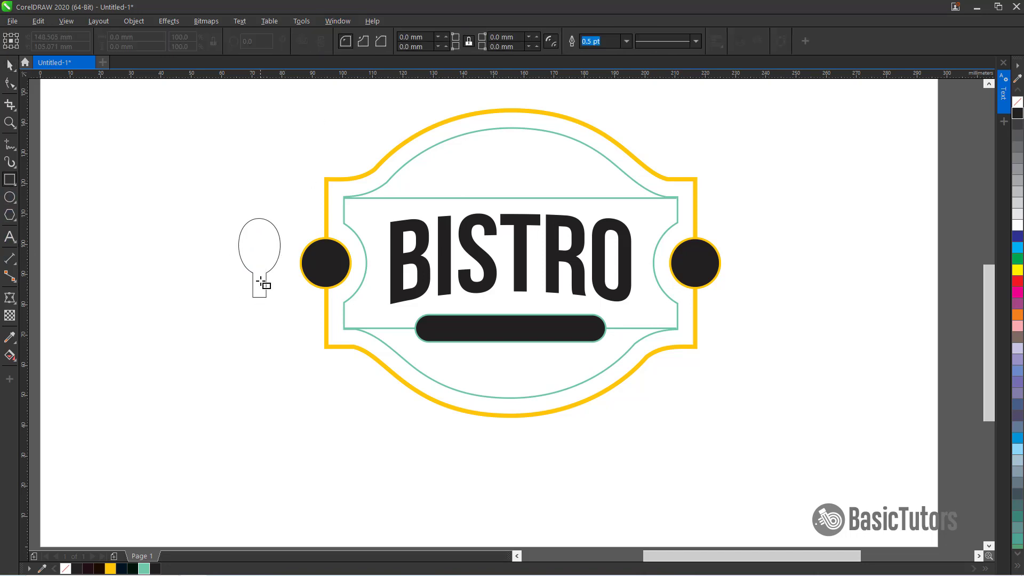
{"action": "left_click_drag", "start_coordinate": [247, 277], "coordinate": [271, 282]}
{"action": "scroll", "coordinate": [200, 242], "scroll_direction": "up", "scroll_amount": 4}
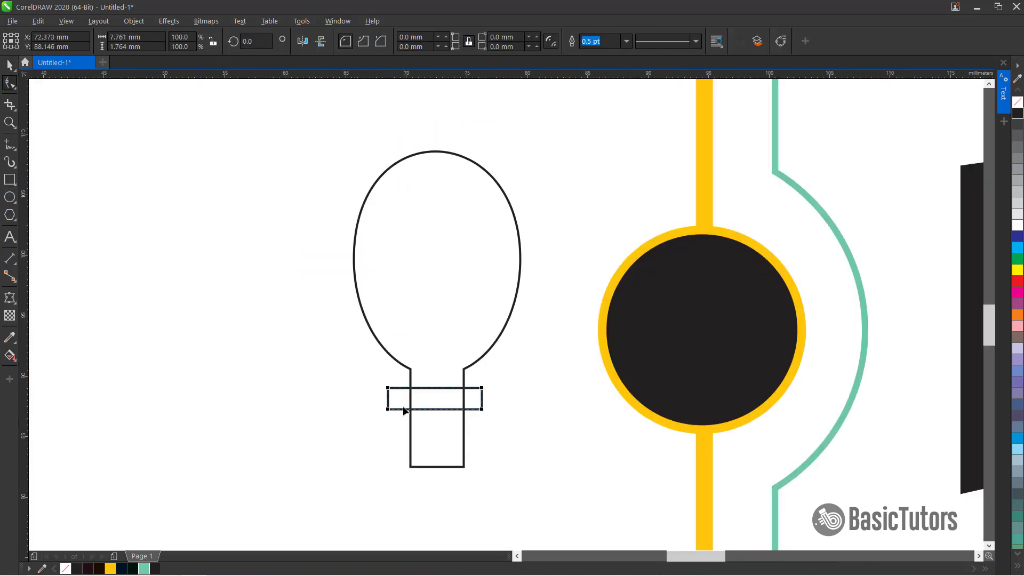
{"action": "left_click_drag", "start_coordinate": [388, 389], "coordinate": [437, 395]}
{"action": "key", "text": "space"}
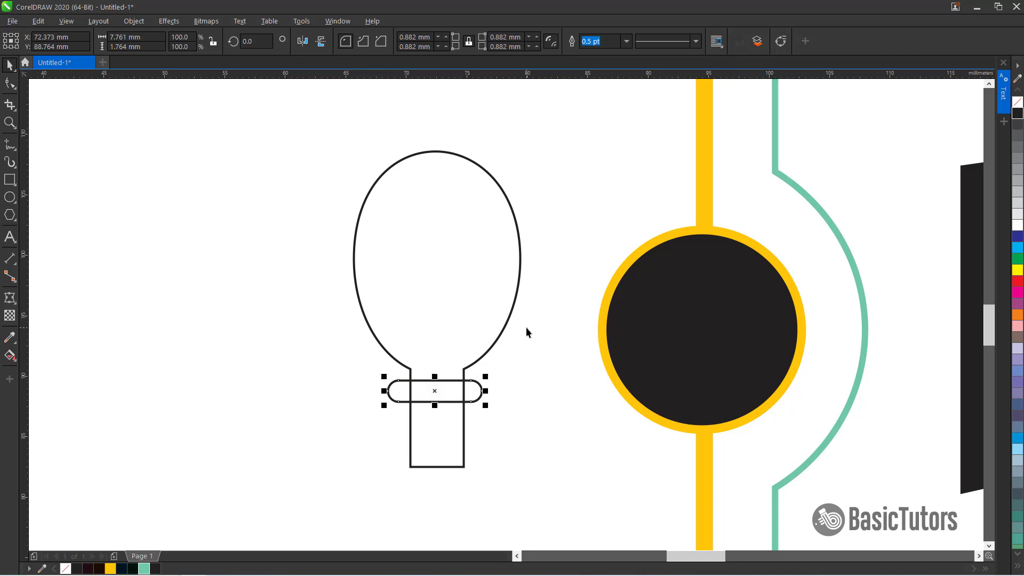
{"action": "left_click", "coordinate": [508, 325], "text": "shift"}
{"action": "left_click", "coordinate": [368, 41]}
Scale the spoon down to about 44% and move it onto the right black circle
{"action": "scroll", "coordinate": [441, 280], "scroll_direction": "down", "scroll_amount": 2}
{"action": "left_click_drag", "start_coordinate": [466, 245], "coordinate": [458, 258]}
{"action": "left_click_drag", "start_coordinate": [443, 289], "coordinate": [891, 271]}
Give the spoon a white fill with no outline and center it on the right black circle
{"action": "left_click", "coordinate": [1018, 225]}
{"action": "right_click", "coordinate": [1018, 102]}
{"action": "left_click", "coordinate": [894, 296], "text": "shift"}
{"action": "key", "text": "c"}
{"action": "key", "text": "e"}
{"action": "left_click", "coordinate": [920, 284]}
{"action": "left_click", "coordinate": [879, 291]}
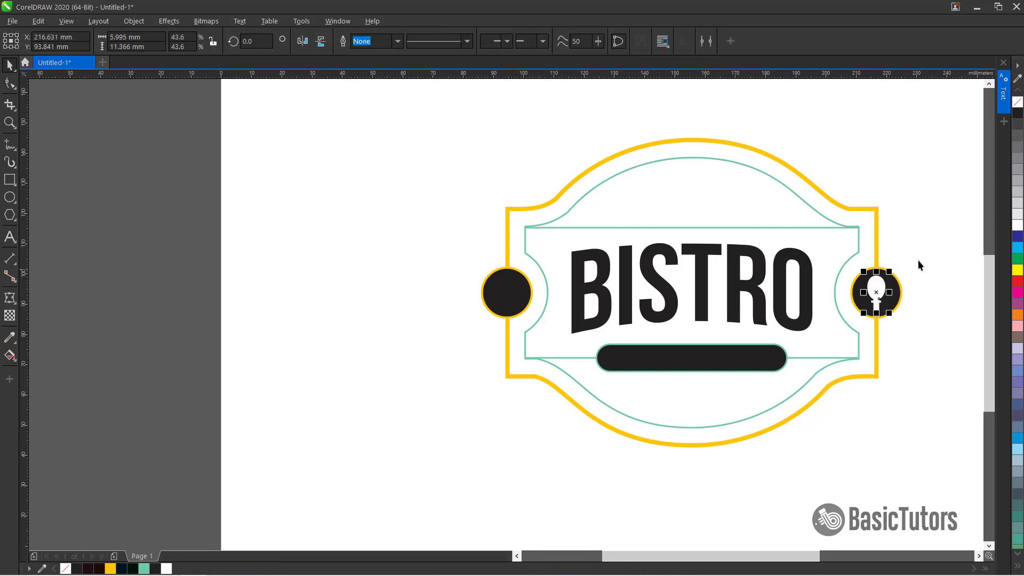
{"action": "left_click", "coordinate": [918, 260]}
Draw a rectangle about 12.7 mm by 24.2 mm to the left of the frame
{"action": "left_click_drag", "start_coordinate": [783, 558], "coordinate": [799, 558]}
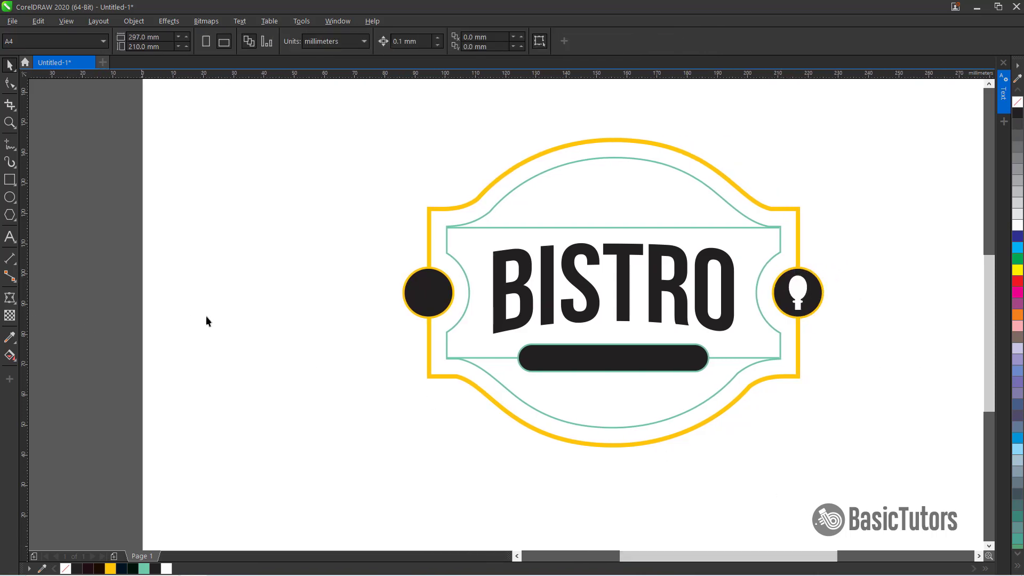
{"action": "left_click", "coordinate": [10, 180]}
{"action": "left_click_drag", "start_coordinate": [255, 235], "coordinate": [292, 309]}
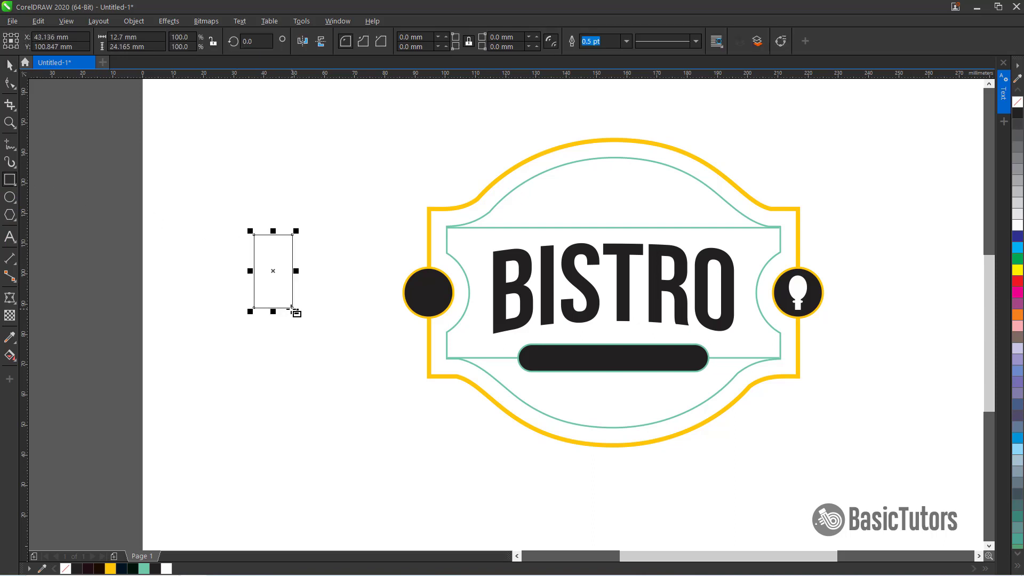
Round only the rectangle's two bottom corners with a 4.5 mm radius
{"action": "left_click", "coordinate": [467, 45]}
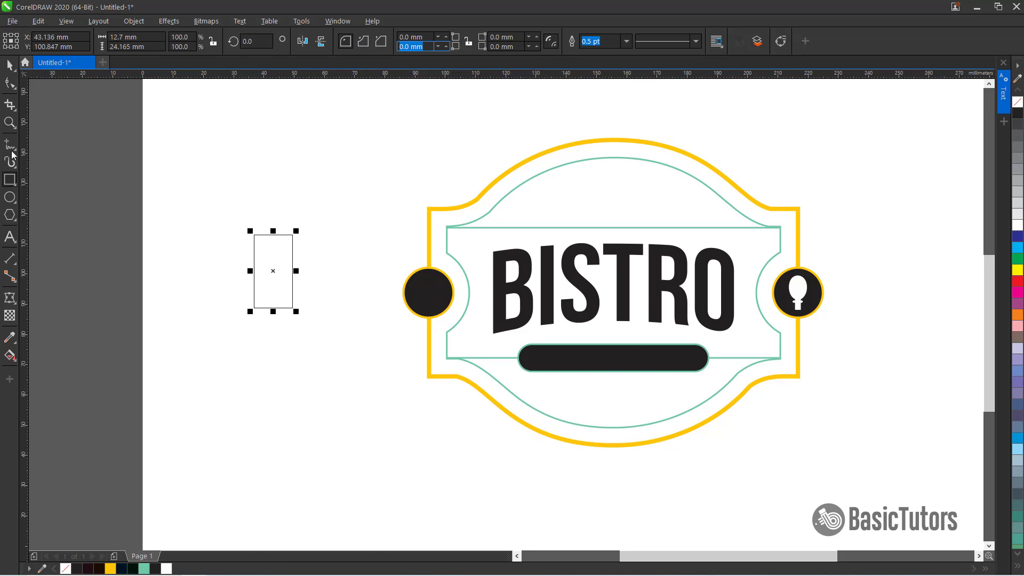
{"action": "type", "text": "3"}
{"action": "key", "text": "Return"}
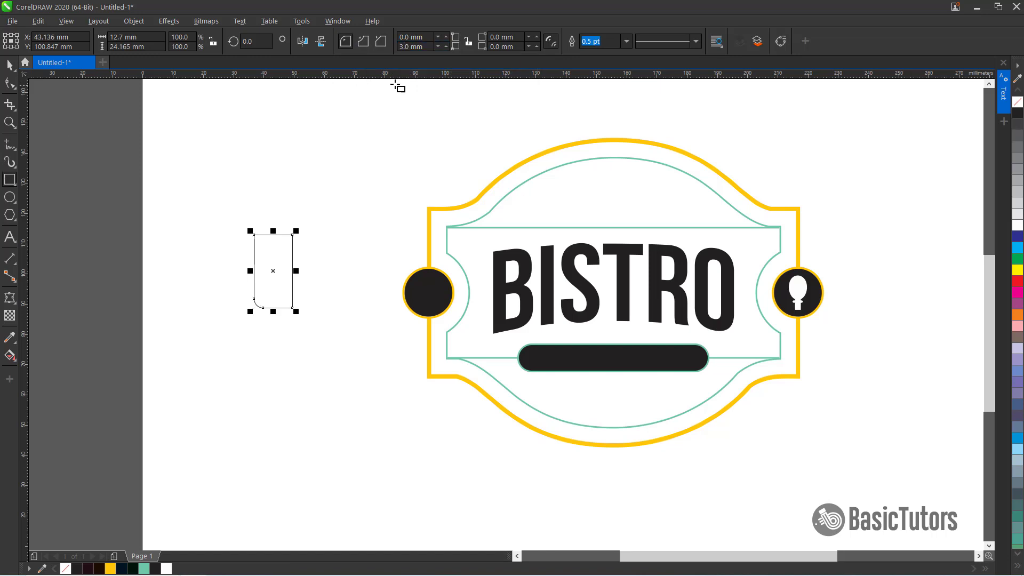
{"action": "left_click", "coordinate": [419, 46]}
{"action": "type", "text": "4.5"}
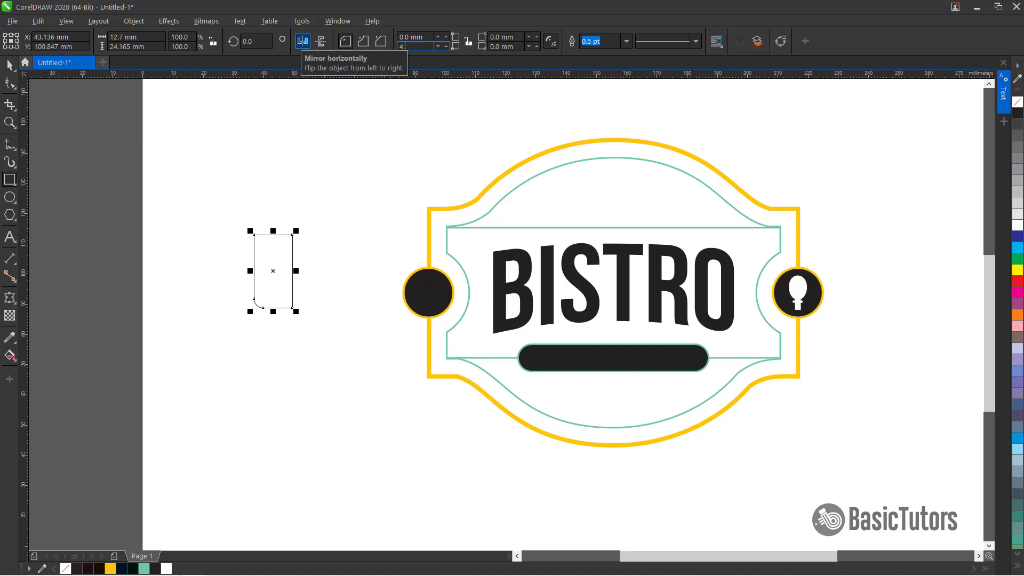
{"action": "key", "text": "Return"}
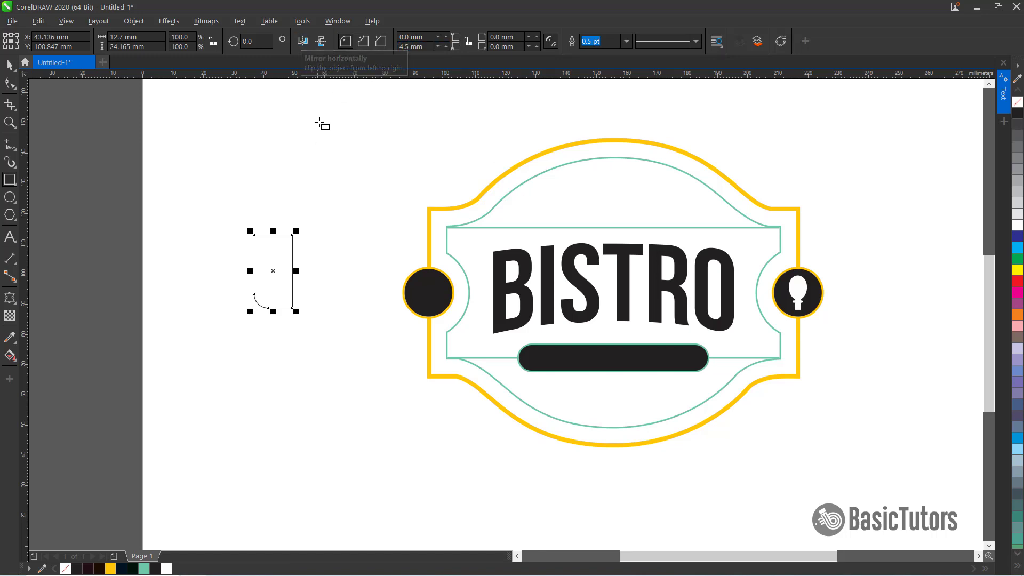
{"action": "left_click", "coordinate": [513, 47]}
{"action": "type", "text": "4.5"}
{"action": "key", "text": "Return"}
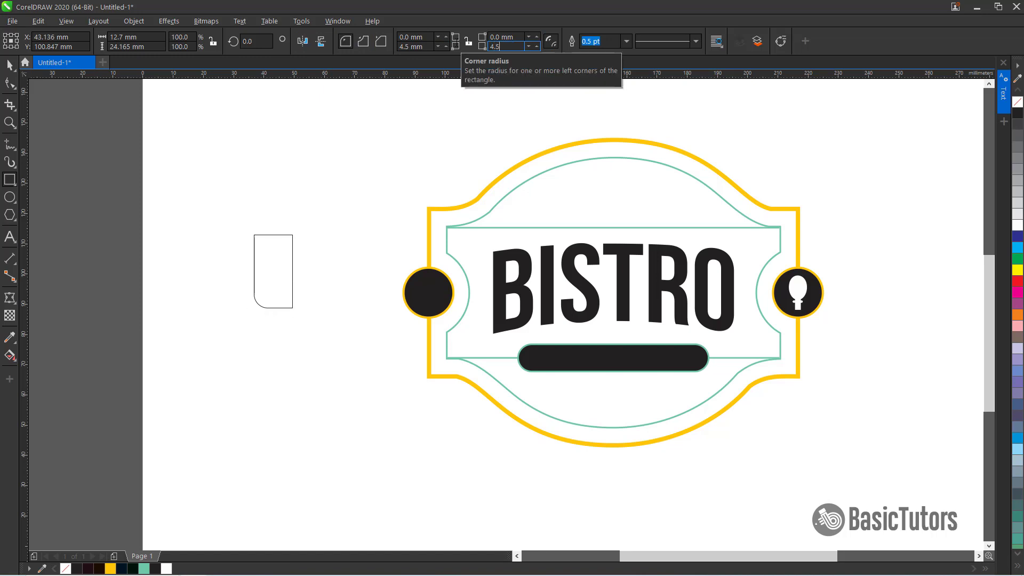
Draw a thin vertical tine rectangle about 1.4 mm by 19 mm across the rectangle's top
{"action": "mouse_move", "coordinate": [262, 222]}
{"action": "left_mouse_down"}
{"action": "mouse_move", "coordinate": [266, 282]}
{"action": "mouse_move", "coordinate": [271, 252]}
{"action": "left_mouse_up"}
{"action": "key", "text": "space"}
{"action": "right_click", "coordinate": [271, 253]}
{"action": "key", "text": "ctrl+r"}
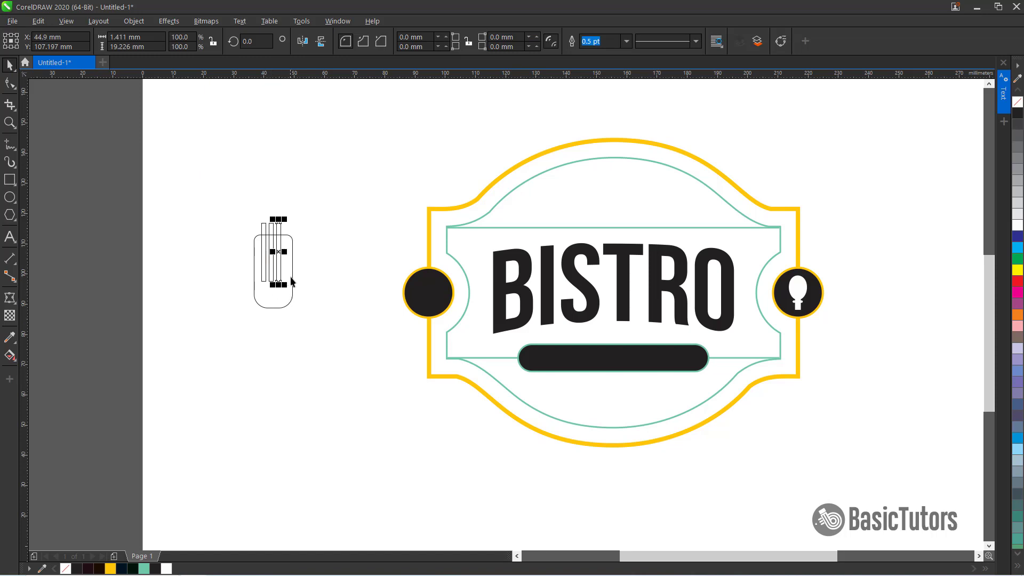
{"action": "key", "text": "ctrl+z"}
{"action": "key", "text": "ctrl+z"}
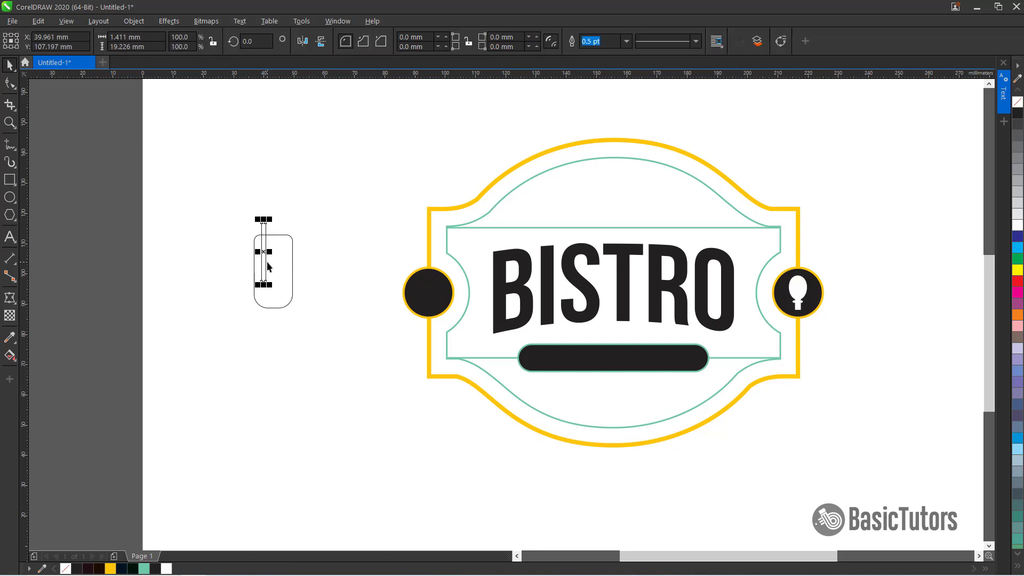
Duplicate the tine to the right and repeat the copy twice to make four evenly spaced tines
{"action": "left_click_drag", "start_coordinate": [266, 254], "coordinate": [274, 254]}
{"action": "right_click", "coordinate": [274, 254]}
{"action": "key", "text": "ctrl+r"}
{"action": "key", "text": "ctrl+r"}
Group the four tines and center them horizontally on the rounded rectangle
{"action": "left_click_drag", "start_coordinate": [269, 209], "coordinate": [299, 292]}
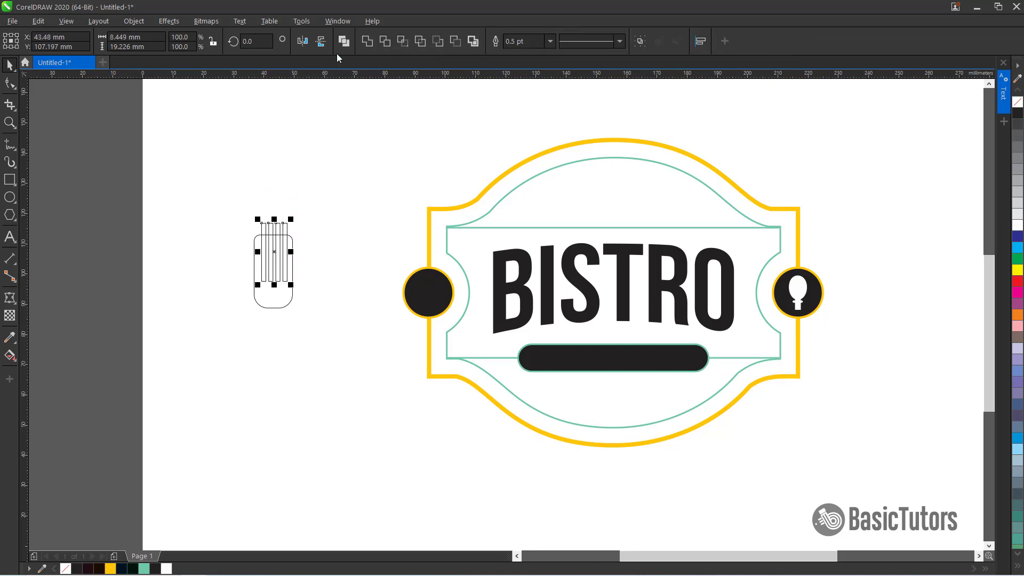
{"action": "left_click", "coordinate": [343, 42]}
{"action": "left_click", "coordinate": [277, 308], "text": "shift"}
{"action": "key", "text": "c"}
Trim the tines out of the rounded rectangle's top and delete the tine shapes to form a fork head
{"action": "left_click", "coordinate": [294, 216]}
{"action": "left_click", "coordinate": [286, 229]}
{"action": "left_click", "coordinate": [284, 307], "text": "shift"}
{"action": "left_click", "coordinate": [360, 42]}
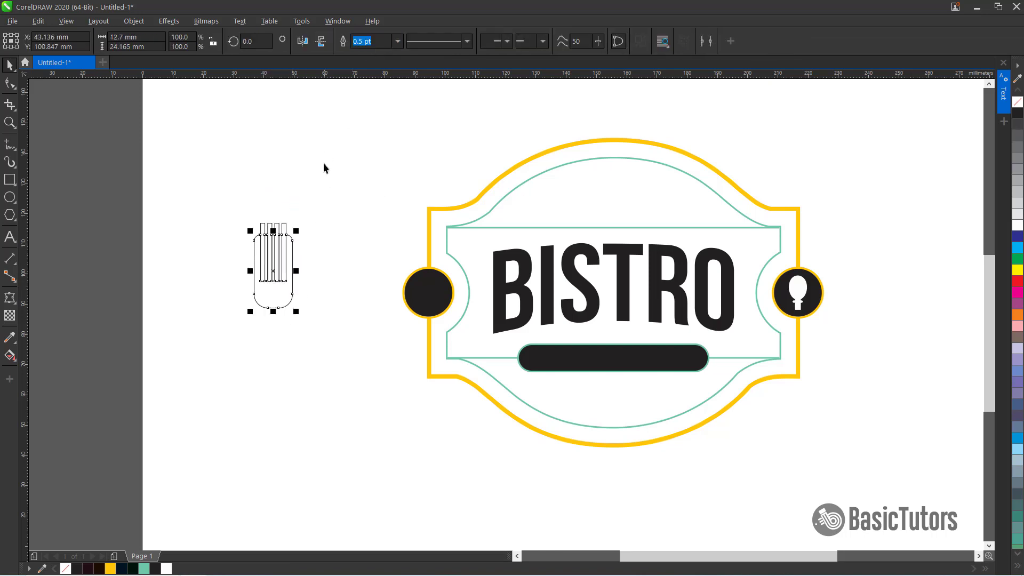
{"action": "left_click", "coordinate": [315, 181]}
{"action": "left_click", "coordinate": [286, 228]}
{"action": "key", "text": "Delete"}
Draw a small rectangle about 2.8 mm by 3.4 mm below the fork head
{"action": "left_click", "coordinate": [9, 180]}
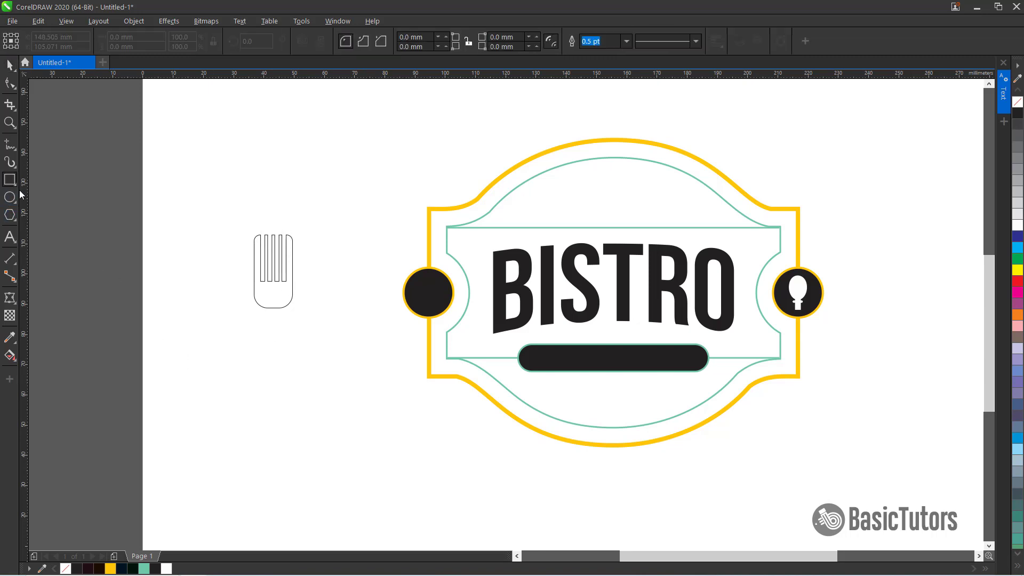
{"action": "left_click_drag", "start_coordinate": [269, 308], "coordinate": [278, 316]}
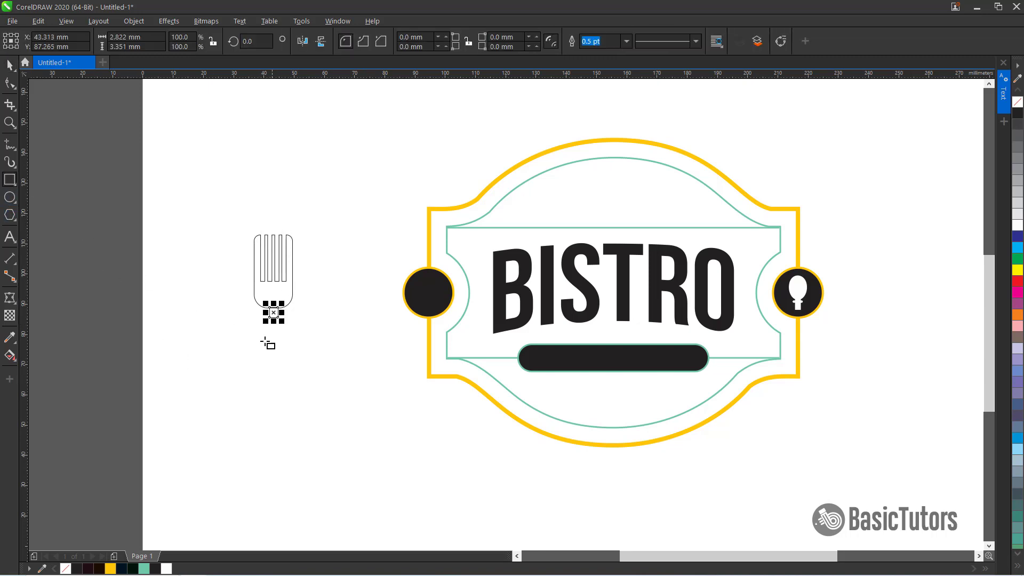
Draw a long handle rectangle below the fork neck and round the rectangle corners to 2 mm
{"action": "mouse_move", "coordinate": [283, 352]}
{"action": "left_mouse_down"}
{"action": "mouse_move", "coordinate": [265, 318]}
{"action": "mouse_move", "coordinate": [288, 323]}
{"action": "left_mouse_up"}
{"action": "key", "text": "Escape"}
{"action": "type", "text": "2"}
{"action": "key", "text": "Return"}
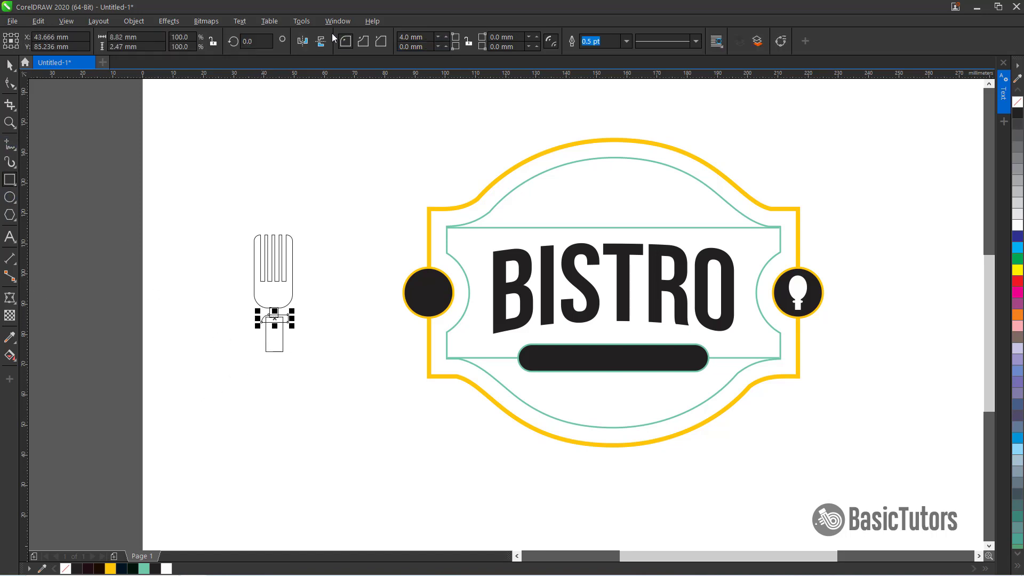
{"action": "left_click_drag", "start_coordinate": [423, 38], "coordinate": [393, 33]}
{"action": "key", "text": "Return"}
{"action": "left_click_drag", "start_coordinate": [514, 36], "coordinate": [460, 33]}
{"action": "type", "text": "2"}
{"action": "key", "text": "Return"}
Center the neck and handle rectangles under the fork head and weld the handle pieces together
{"action": "left_click", "coordinate": [9, 64]}
{"action": "left_click", "coordinate": [276, 348], "text": "shift"}
{"action": "left_click_drag", "start_coordinate": [319, 371], "coordinate": [253, 295]}
{"action": "key", "text": "c"}
{"action": "left_click", "coordinate": [371, 283]}
{"action": "left_click", "coordinate": [262, 319], "text": "shift"}
{"action": "left_click", "coordinate": [367, 41]}
{"action": "left_click", "coordinate": [302, 327]}
{"action": "left_click", "coordinate": [284, 320]}
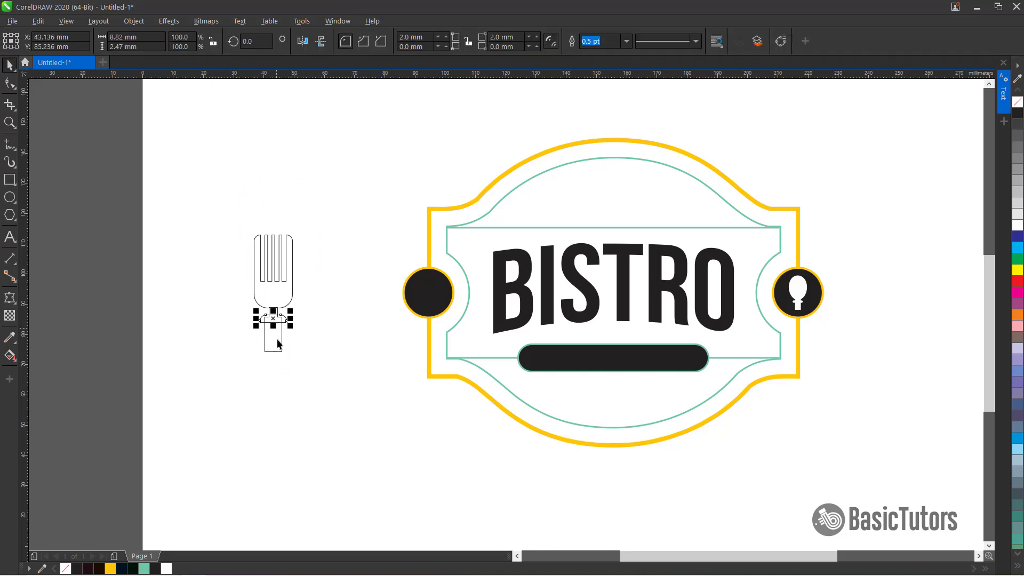
{"action": "left_click", "coordinate": [276, 343], "text": "shift"}
{"action": "left_click", "coordinate": [367, 41]}
Weld the whole fork into a single shape and fill it black
{"action": "left_click", "coordinate": [289, 282], "text": "shift"}
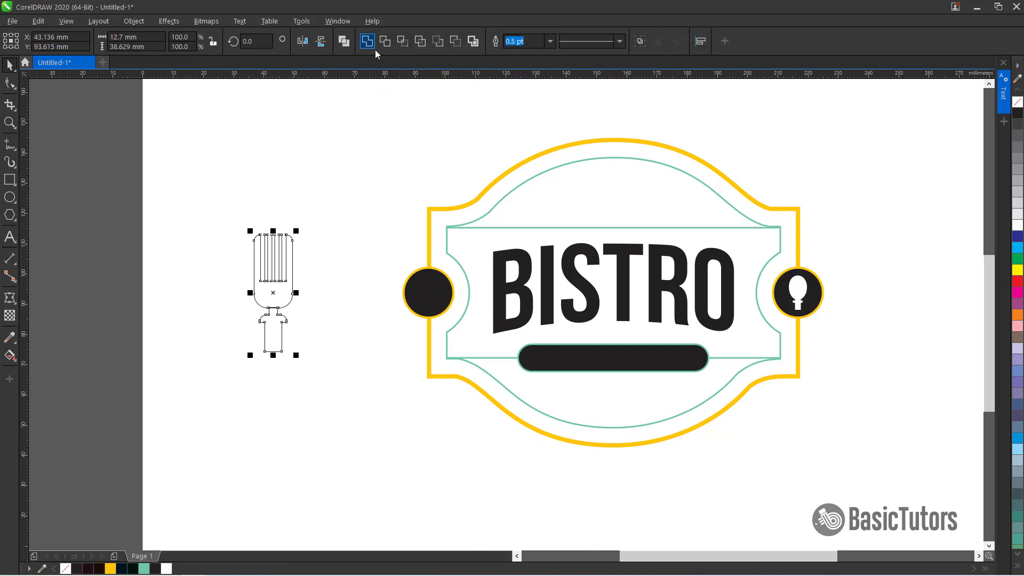
{"action": "left_click", "coordinate": [369, 42]}
{"action": "left_click", "coordinate": [1018, 113]}
{"action": "left_click", "coordinate": [318, 302]}
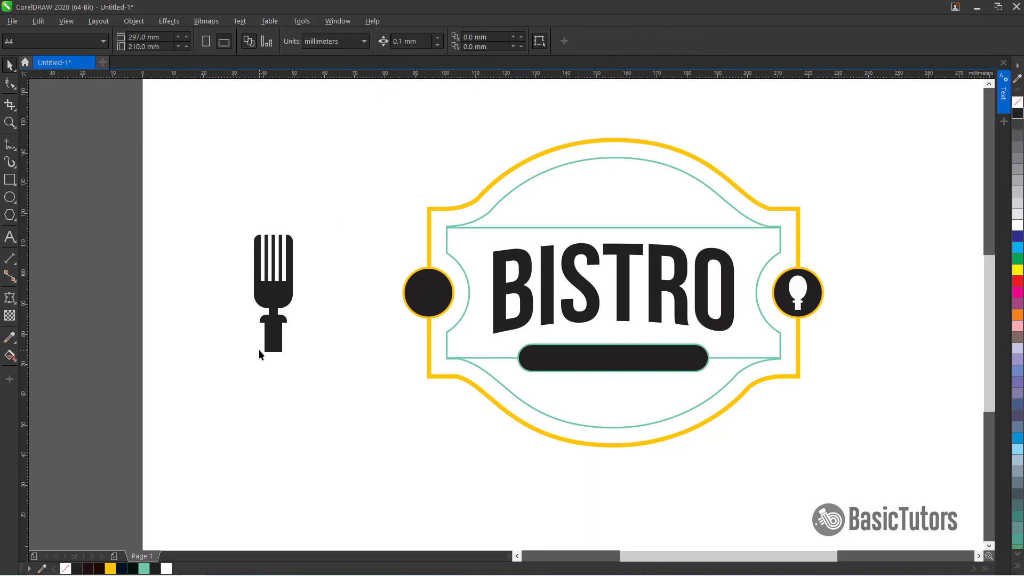
Move the fork into the left notch circle and fill it white
{"action": "left_click", "coordinate": [274, 310]}
{"action": "key", "text": "F10"}
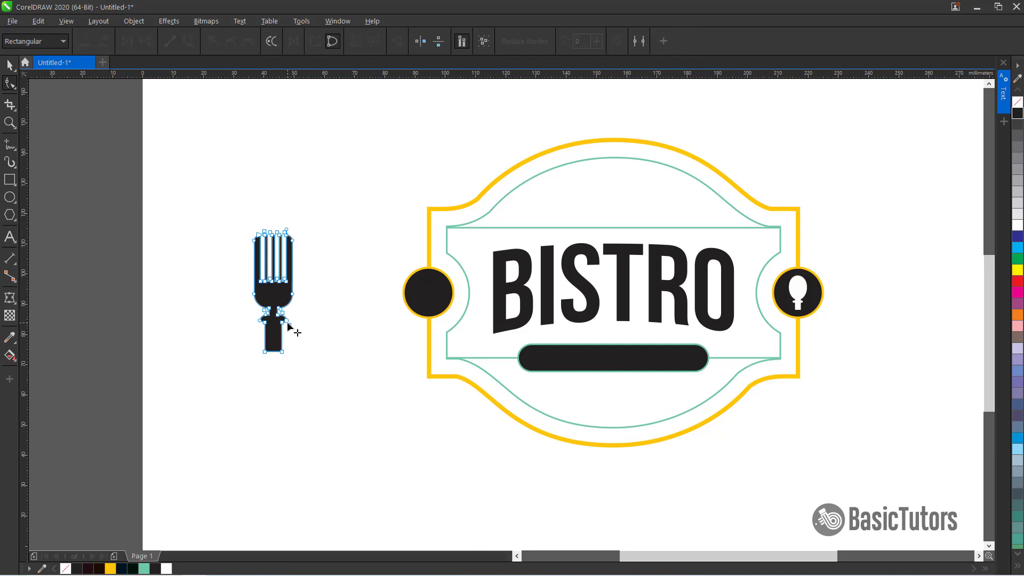
{"action": "key", "text": "space"}
{"action": "left_click", "coordinate": [339, 319]}
{"action": "left_click", "coordinate": [289, 291]}
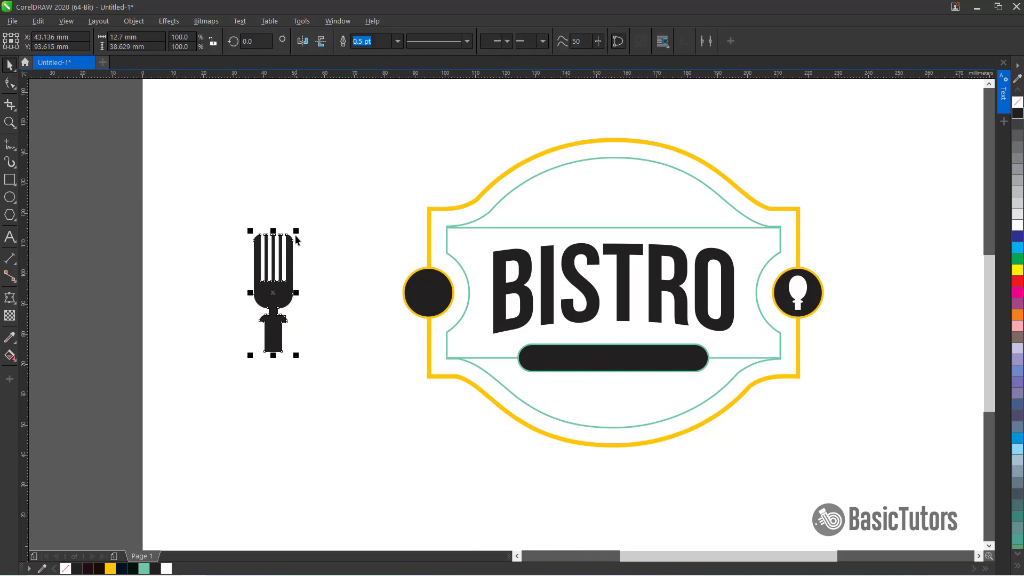
{"action": "left_click_drag", "start_coordinate": [296, 232], "coordinate": [441, 293]}
{"action": "left_click", "coordinate": [949, 282]}
{"action": "left_click", "coordinate": [429, 294]}
{"action": "left_click", "coordinate": [581, 491]}
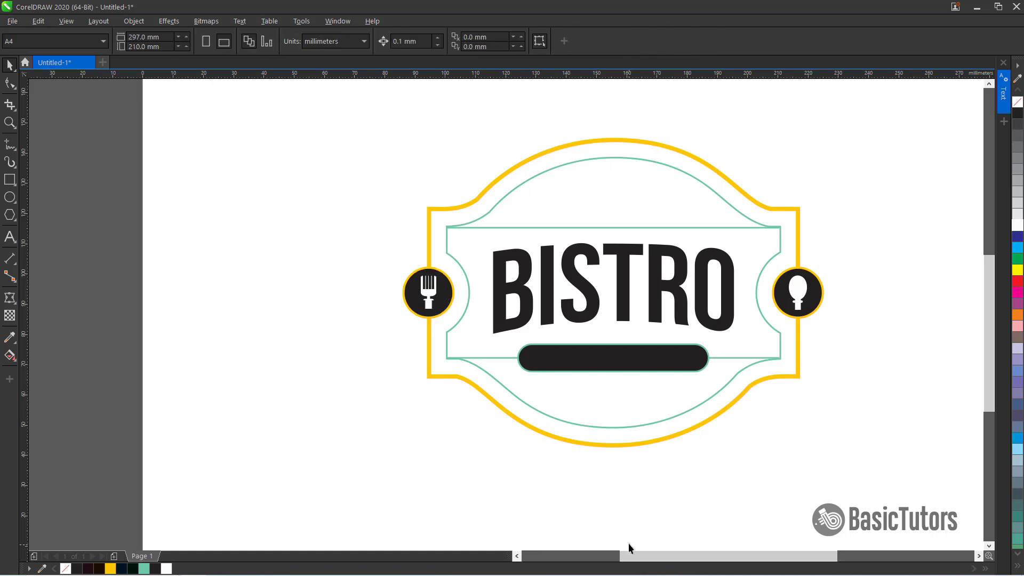
Add the text RESTAURANT beside the logo
{"action": "left_click_drag", "start_coordinate": [631, 554], "coordinate": [649, 551]}
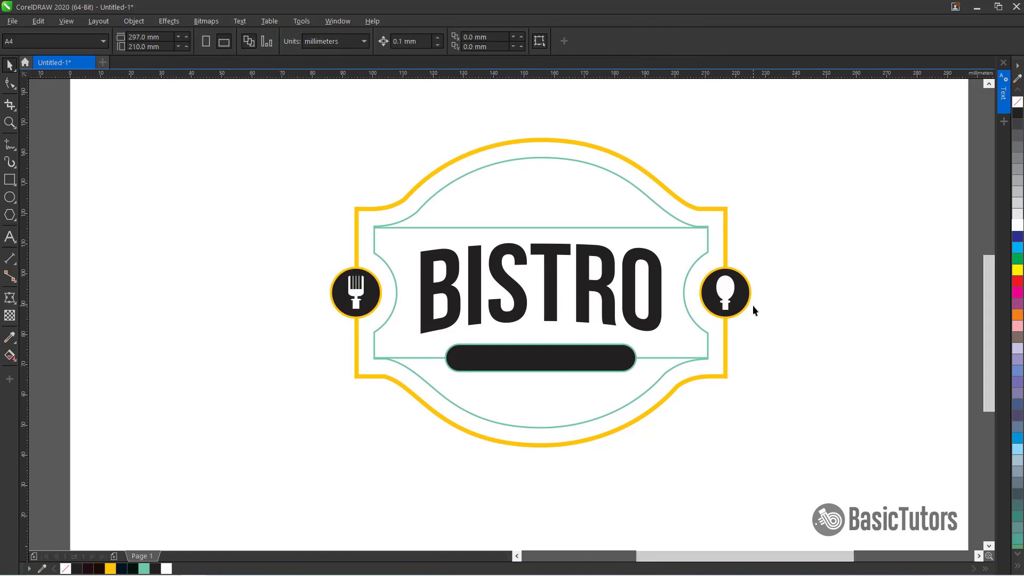
{"action": "left_click", "coordinate": [9, 241]}
{"action": "left_click", "coordinate": [153, 208]}
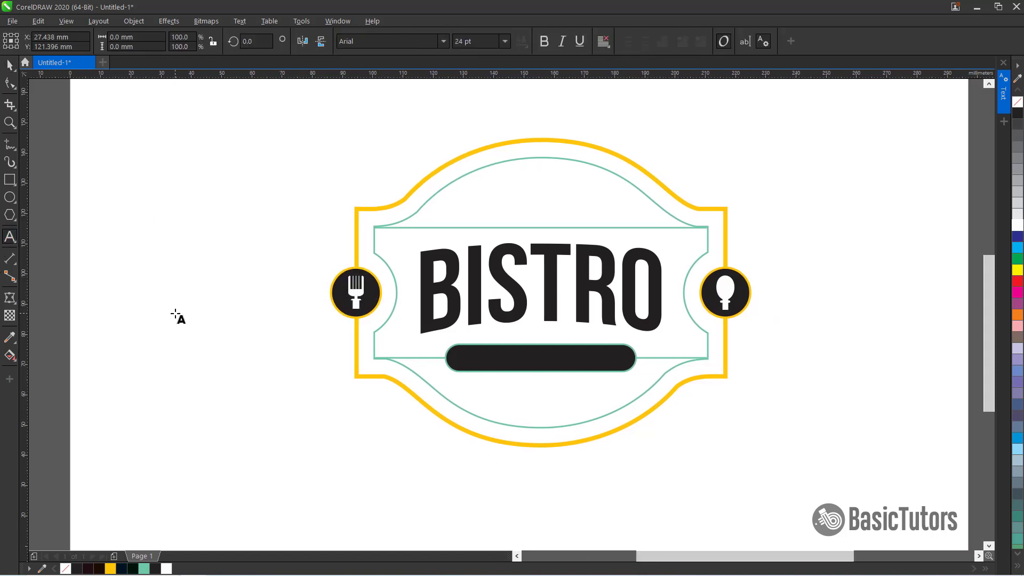
{"action": "type", "text": "REST"}
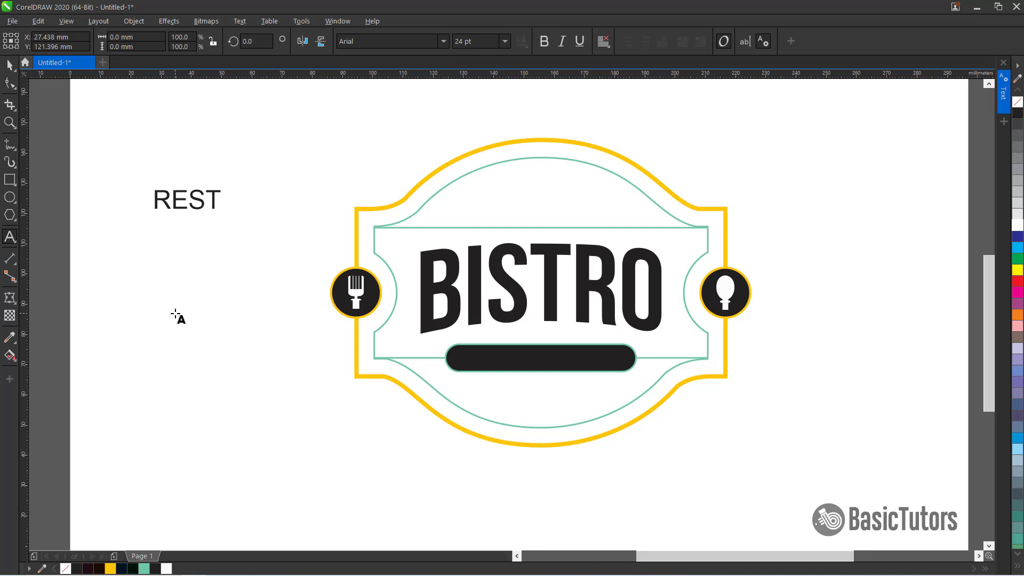
{"action": "type", "text": "AURANT"}
{"action": "key", "text": "ctrl+space"}
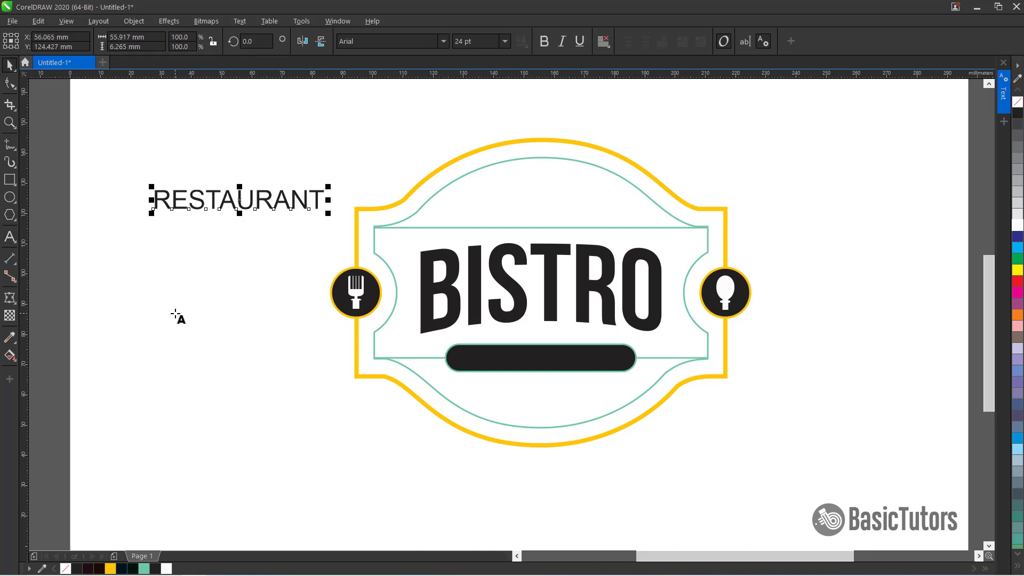
Set the RESTAURANT text to Roboto at 17.7 pt
{"action": "type", "text": "Ro"}
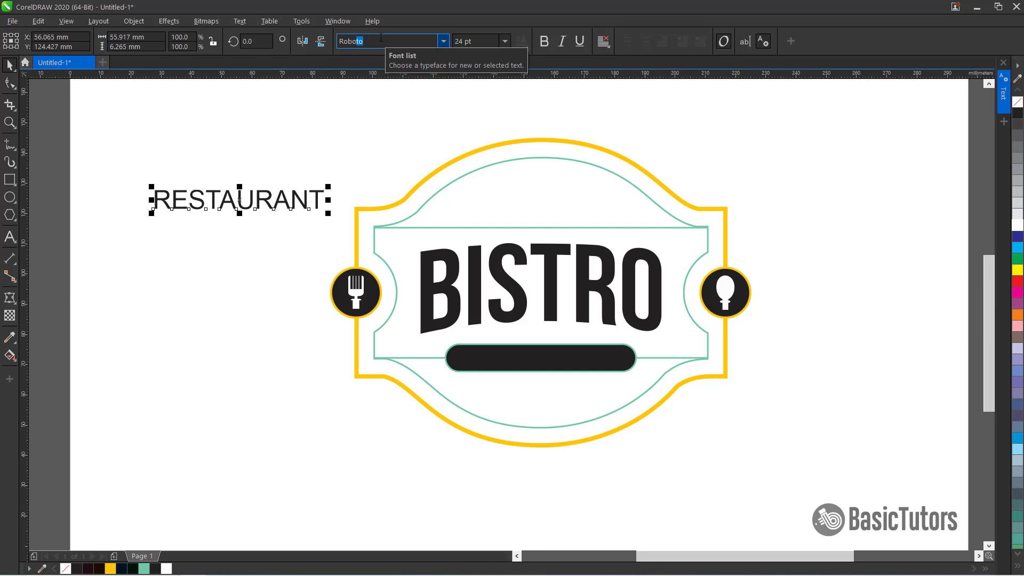
{"action": "type", "text": "bo"}
{"action": "key", "text": "Return"}
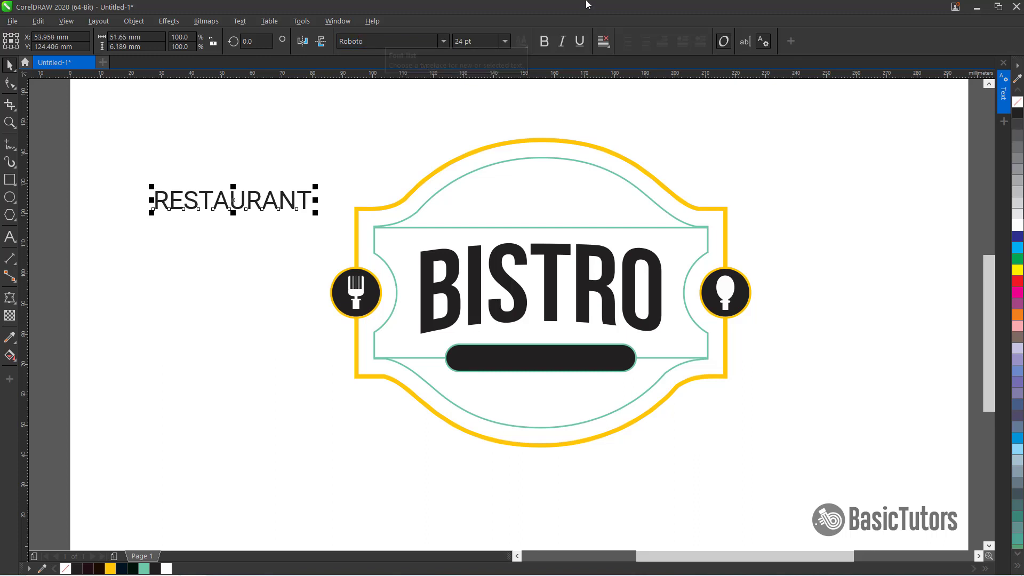
{"action": "key", "text": "Tab"}
{"action": "type", "text": "1"}
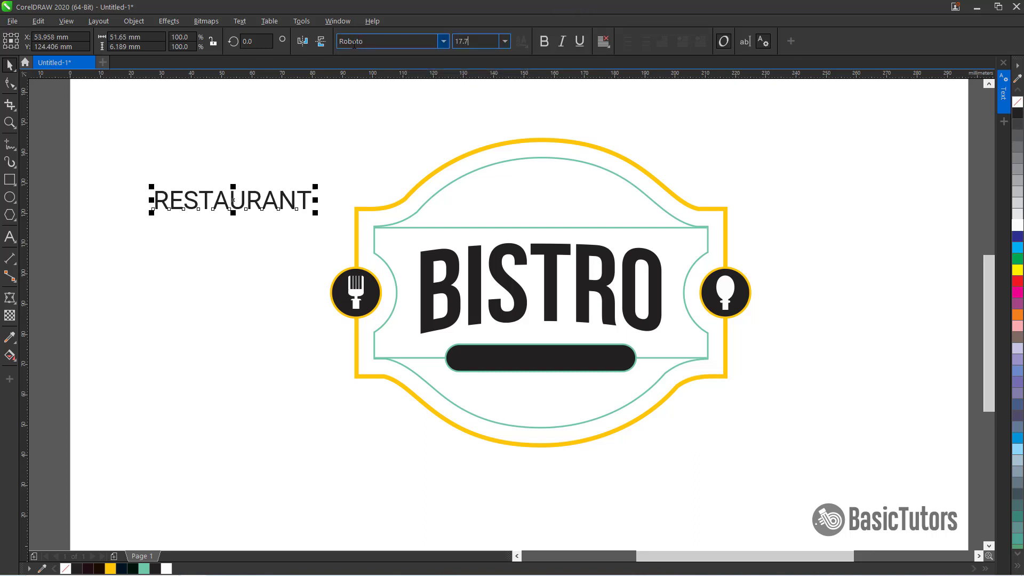
{"action": "type", "text": "7.7"}
{"action": "key", "text": "Return"}
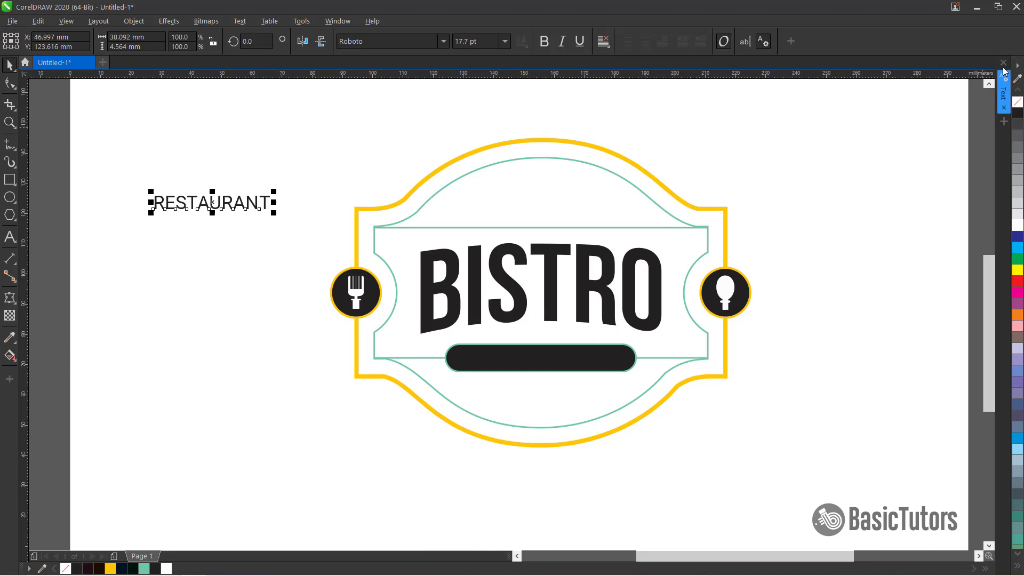
Set the RESTAURANT text's character spacing to 55%
{"action": "left_click", "coordinate": [1003, 90]}
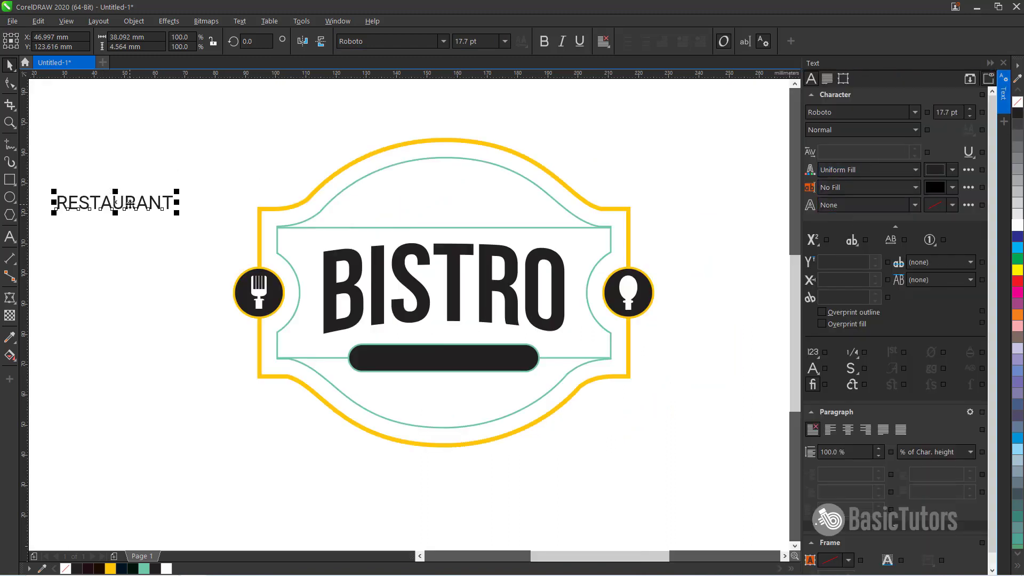
{"action": "double_click", "coordinate": [130, 205]}
{"action": "key", "text": "ctrl+a"}
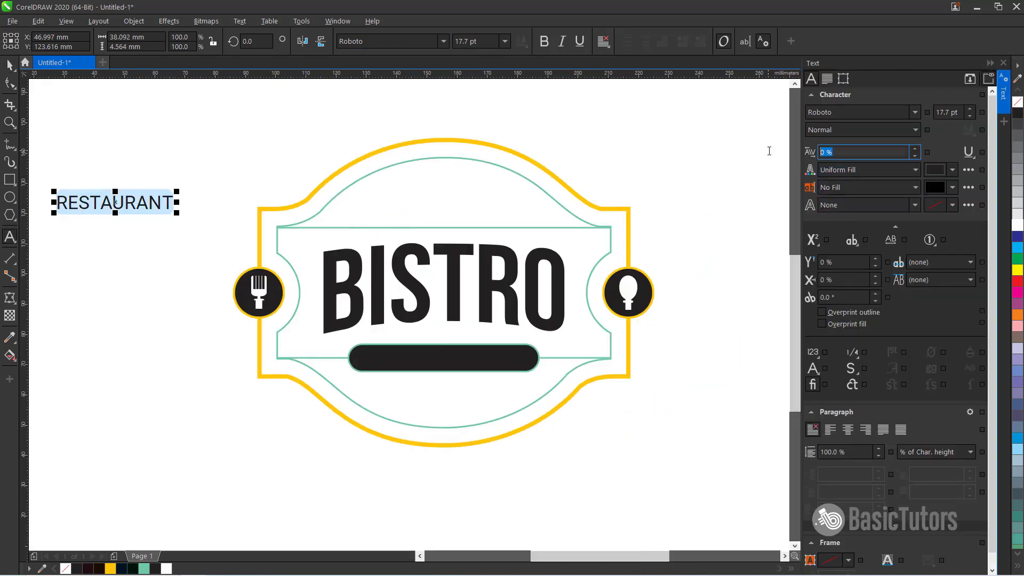
{"action": "type", "text": "55"}
{"action": "key", "text": "Return"}
{"action": "left_click", "coordinate": [990, 63]}
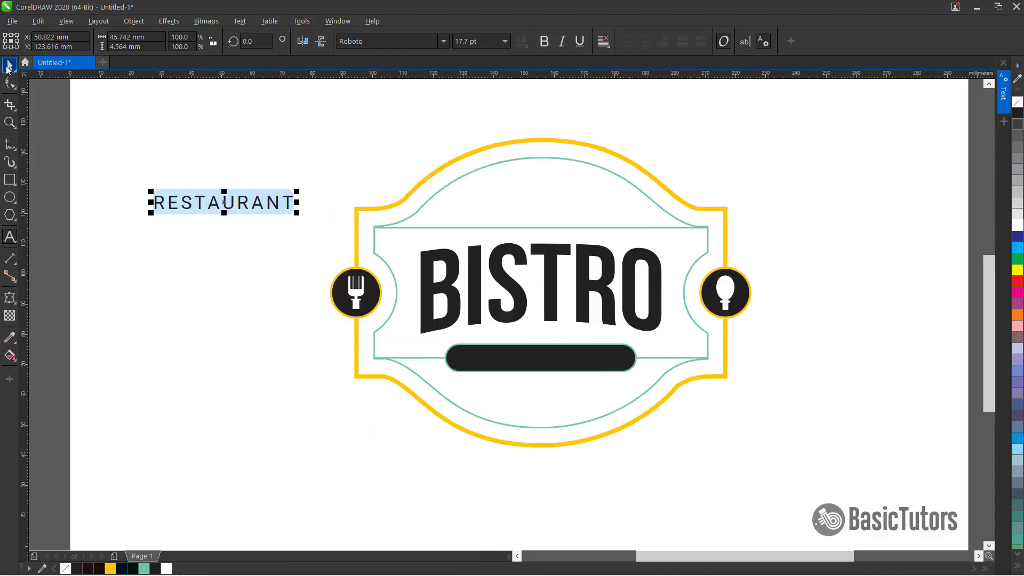
Make the RESTAURANT text bold
{"action": "left_click", "coordinate": [7, 67]}
{"action": "key", "text": "ctrl+b"}
{"action": "key", "text": "Escape"}
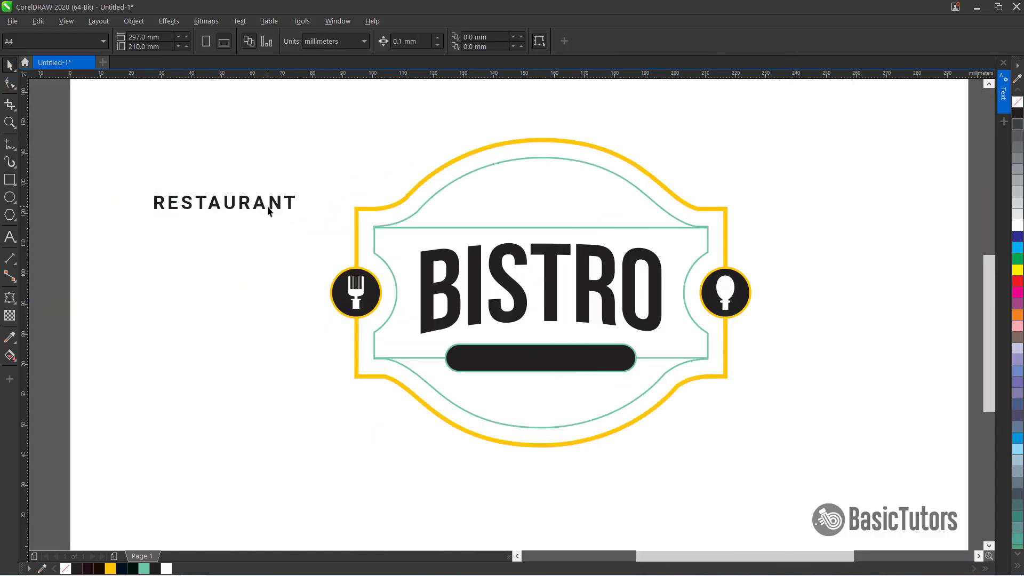
Move the RESTAURANT text onto the dark rounded bar and color it yellow
{"action": "left_click_drag", "start_coordinate": [273, 208], "coordinate": [588, 364]}
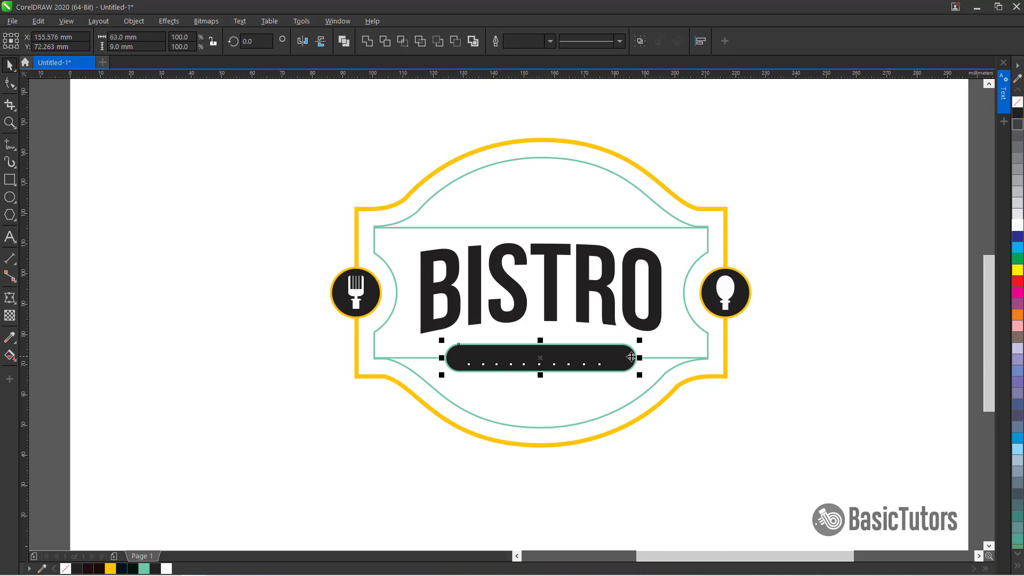
{"action": "left_click", "coordinate": [527, 365]}
{"action": "left_click", "coordinate": [111, 569]}
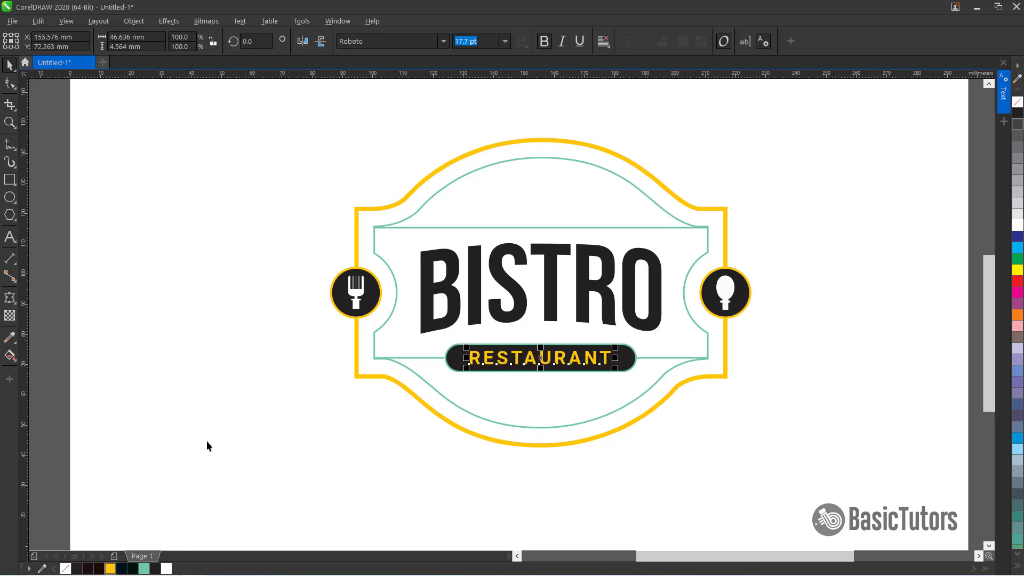
{"action": "left_click", "coordinate": [200, 366]}
Draw a small yellow circle with no outline at the left end of the rounded bar
{"action": "scroll", "coordinate": [315, 354], "scroll_direction": "down", "scroll_amount": 3}
{"action": "scroll", "coordinate": [316, 353], "scroll_direction": "up", "scroll_amount": 5}
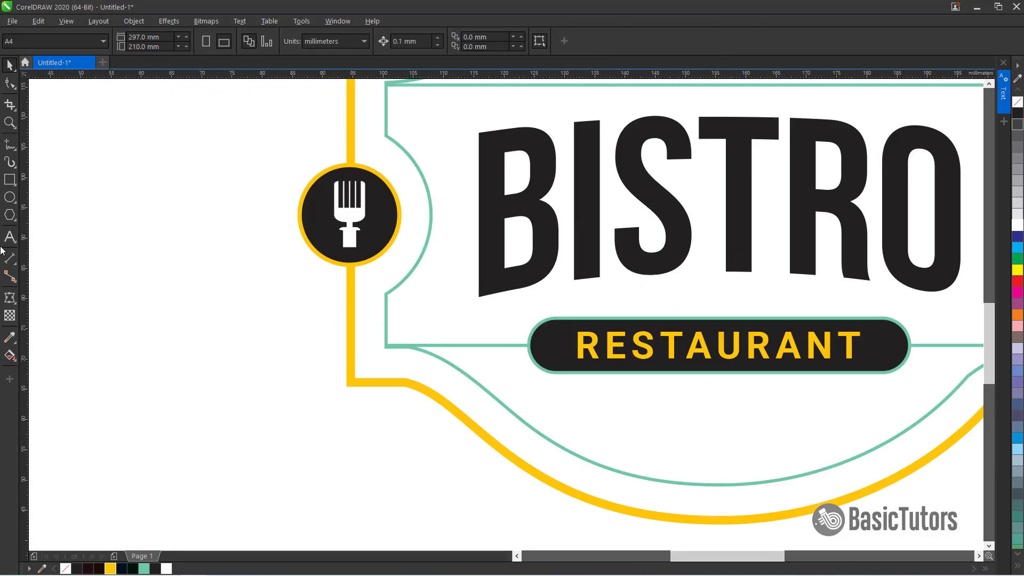
{"action": "left_click", "coordinate": [10, 197]}
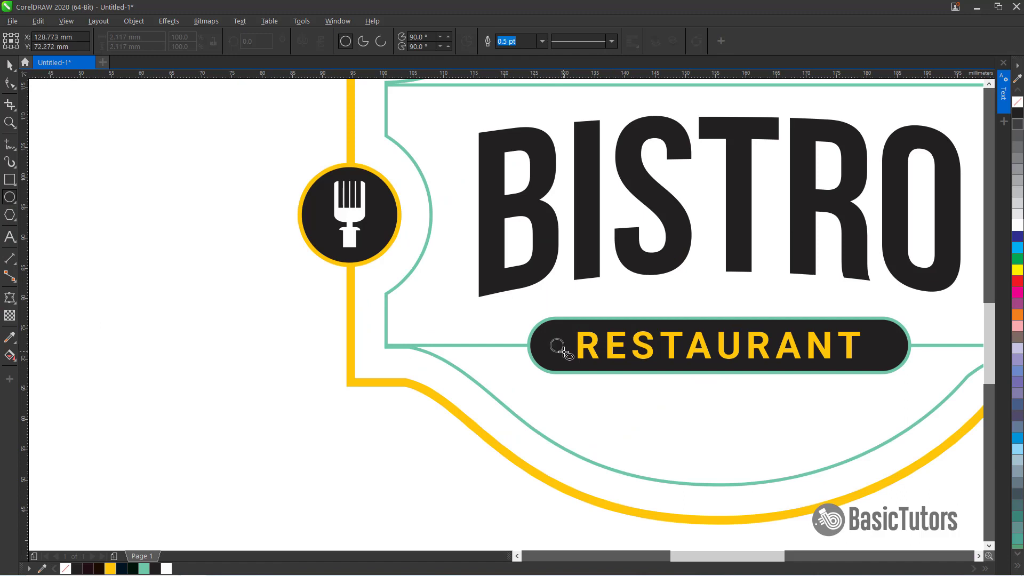
{"action": "left_click_drag", "start_coordinate": [564, 352], "coordinate": [567, 355]}
{"action": "left_click", "coordinate": [111, 569]}
{"action": "right_click", "coordinate": [1018, 102]}
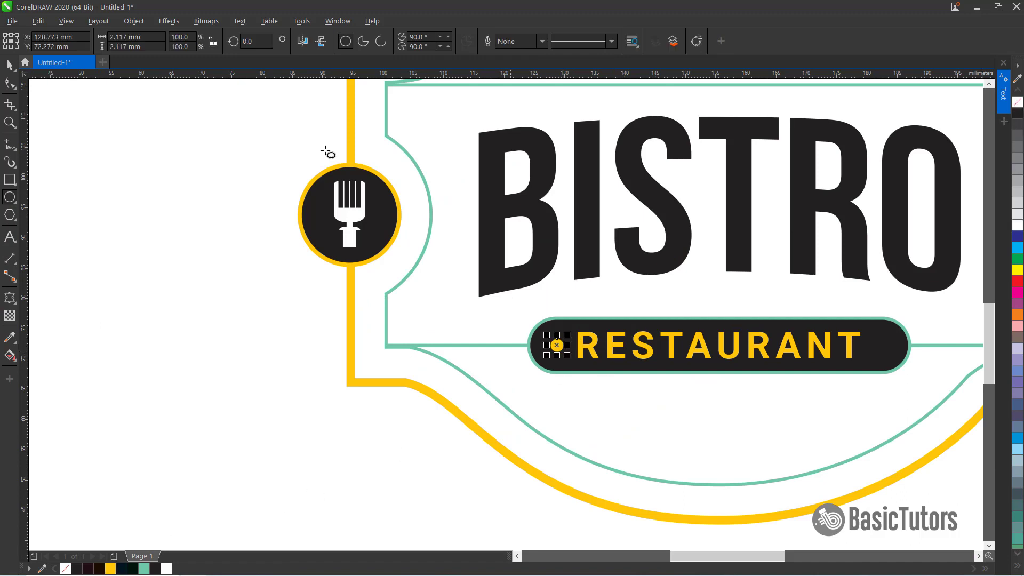
Duplicate the yellow dot to the right end of the rounded bar after the text
{"action": "key", "text": "space"}
{"action": "left_click", "coordinate": [552, 325], "text": "shift"}
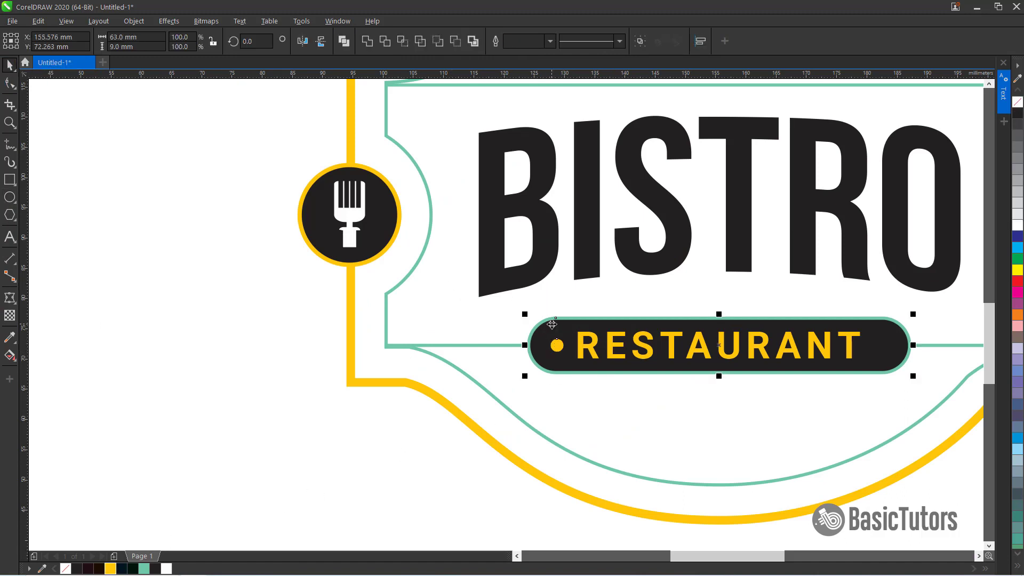
{"action": "key", "text": "e"}
{"action": "left_click", "coordinate": [317, 364]}
{"action": "left_click", "coordinate": [558, 350]}
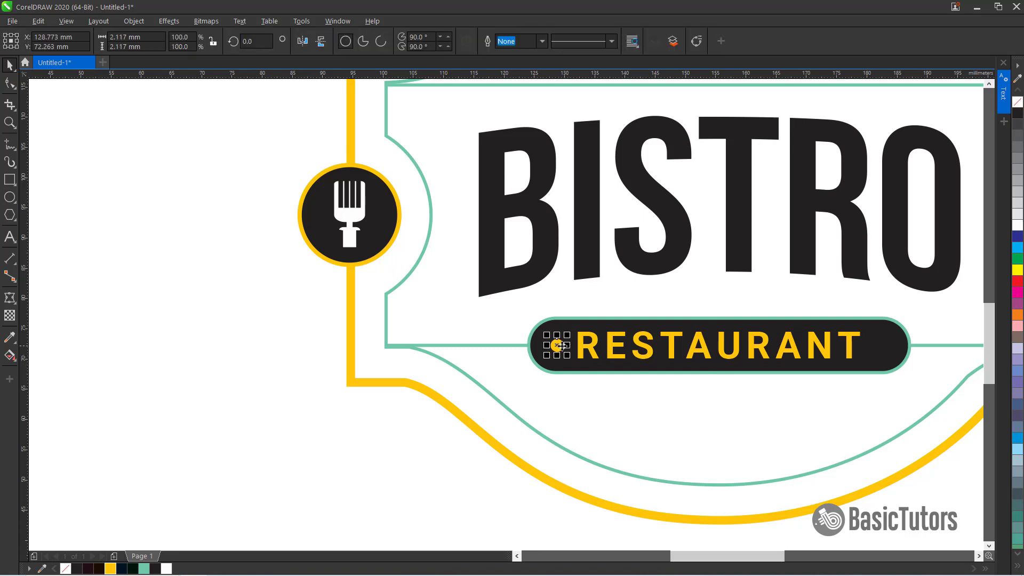
{"action": "left_click_drag", "start_coordinate": [561, 346], "coordinate": [875, 359]}
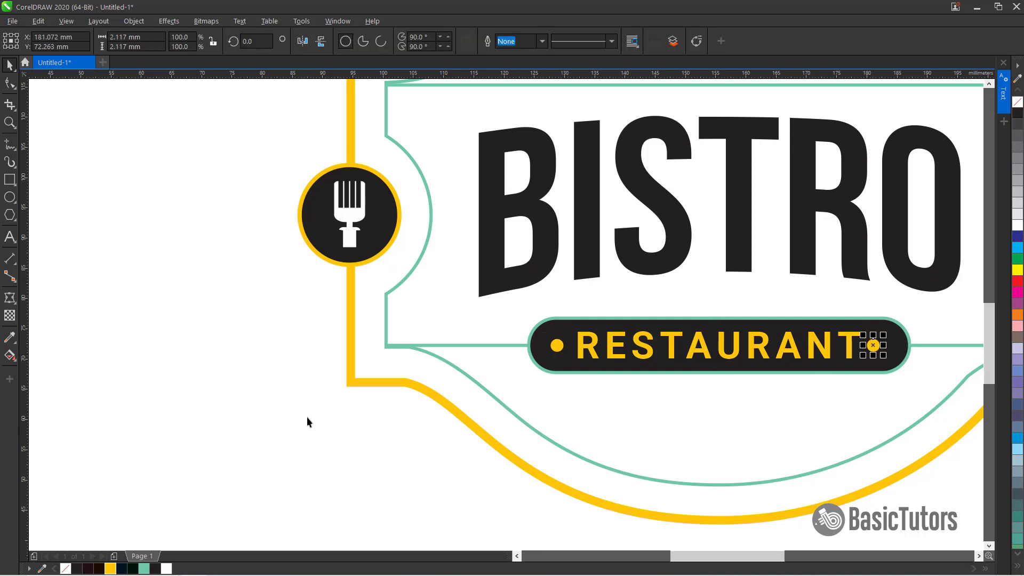
{"action": "left_click", "coordinate": [321, 435]}
Draw a vertical line down the centre of the logo
{"action": "left_click_drag", "start_coordinate": [752, 558], "coordinate": [771, 558]}
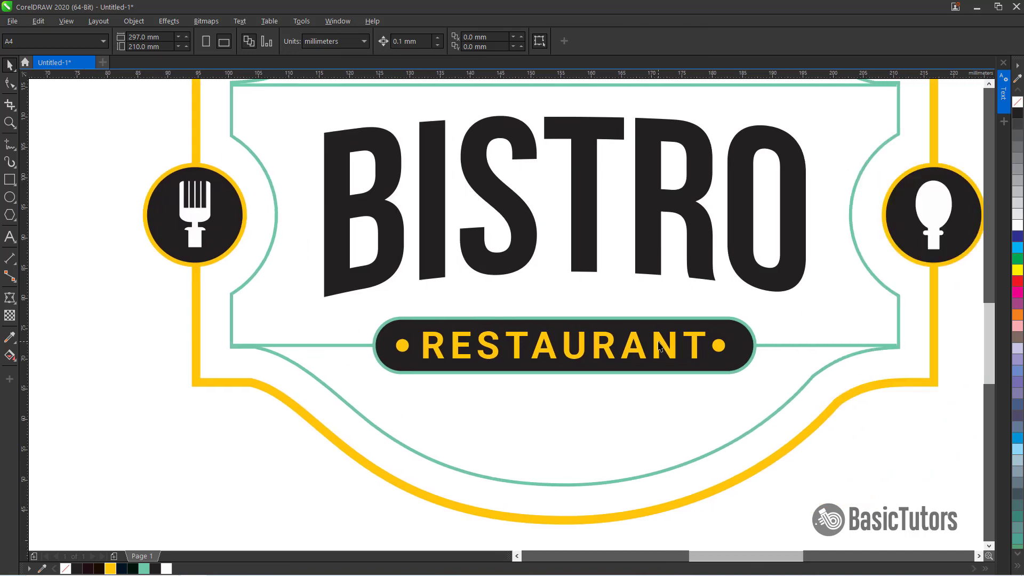
{"action": "scroll", "coordinate": [659, 342], "scroll_direction": "down", "scroll_amount": 1}
{"action": "left_click", "coordinate": [7, 150]}
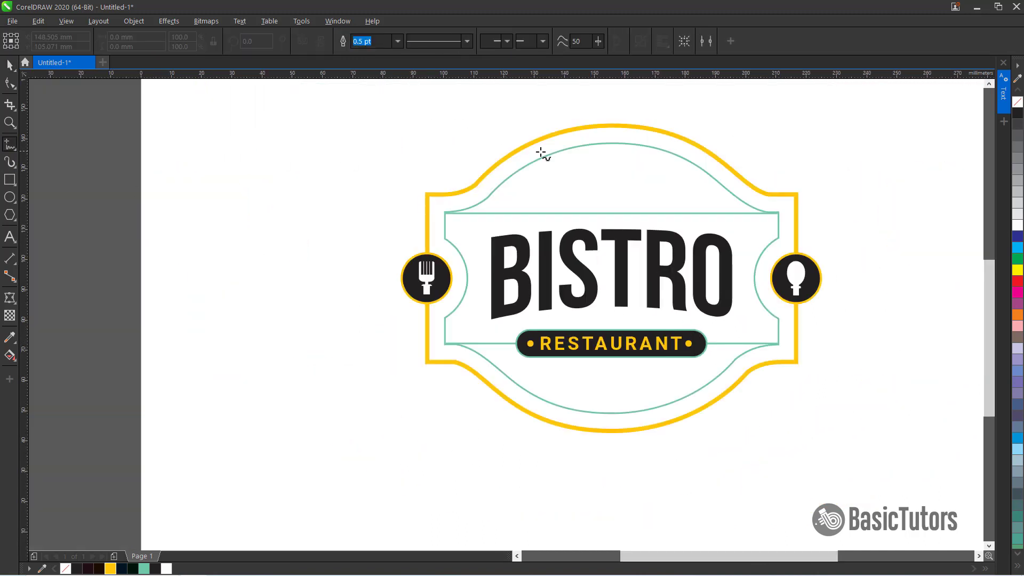
{"action": "left_click", "coordinate": [614, 143]}
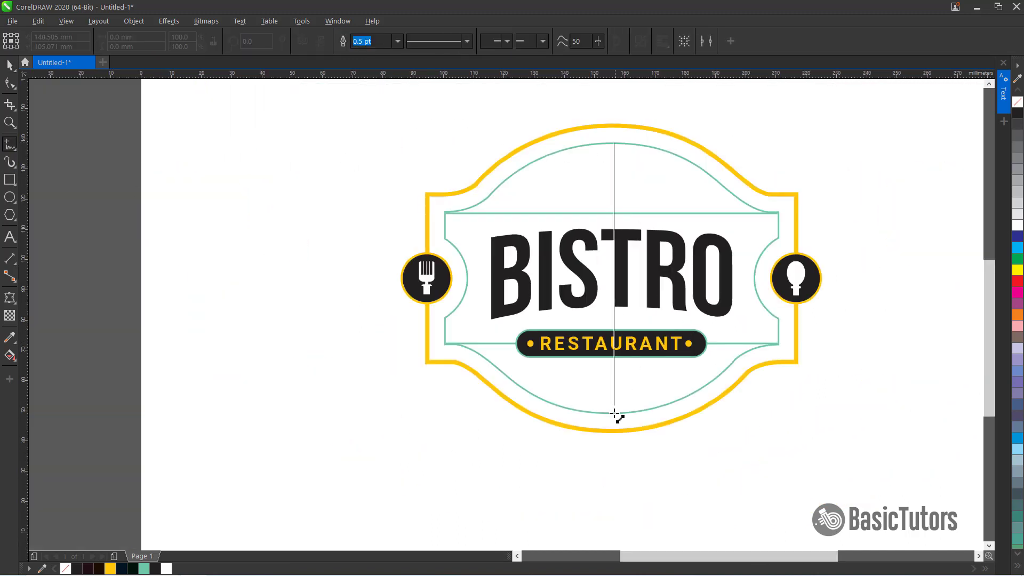
{"action": "left_click", "coordinate": [615, 413]}
Copy the vertical line toward the right side and shorten it to the inner frame's height
{"action": "left_click", "coordinate": [10, 65]}
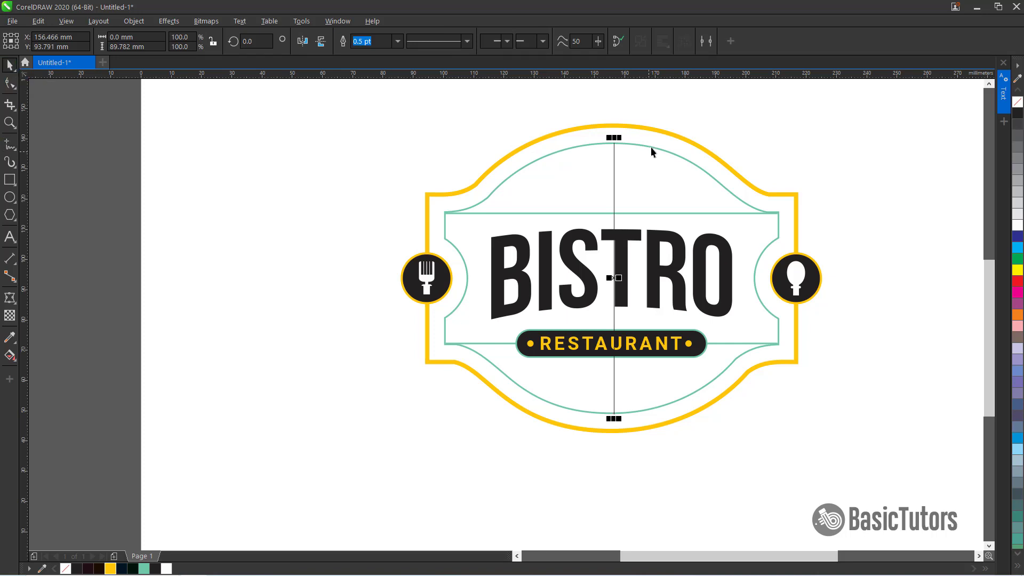
{"action": "left_click", "coordinate": [651, 147], "text": "shift"}
{"action": "left_click", "coordinate": [712, 104]}
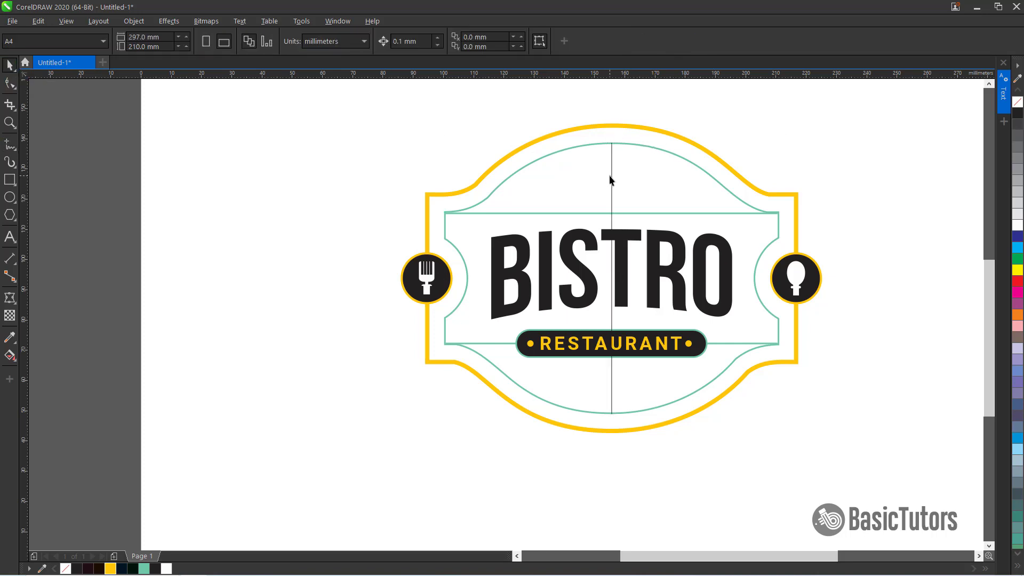
{"action": "left_click", "coordinate": [613, 175]}
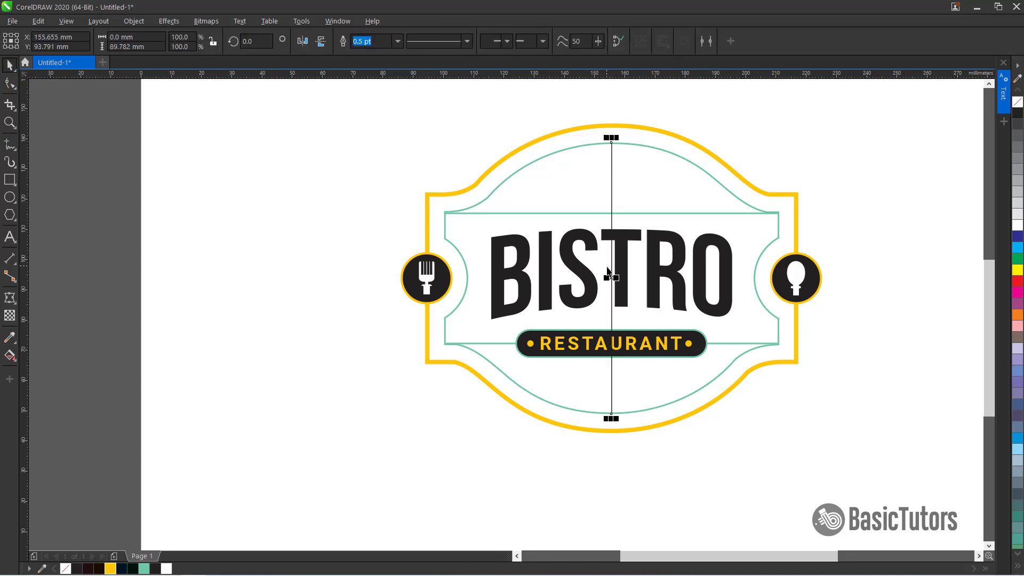
{"action": "left_click_drag", "start_coordinate": [612, 278], "coordinate": [750, 283]}
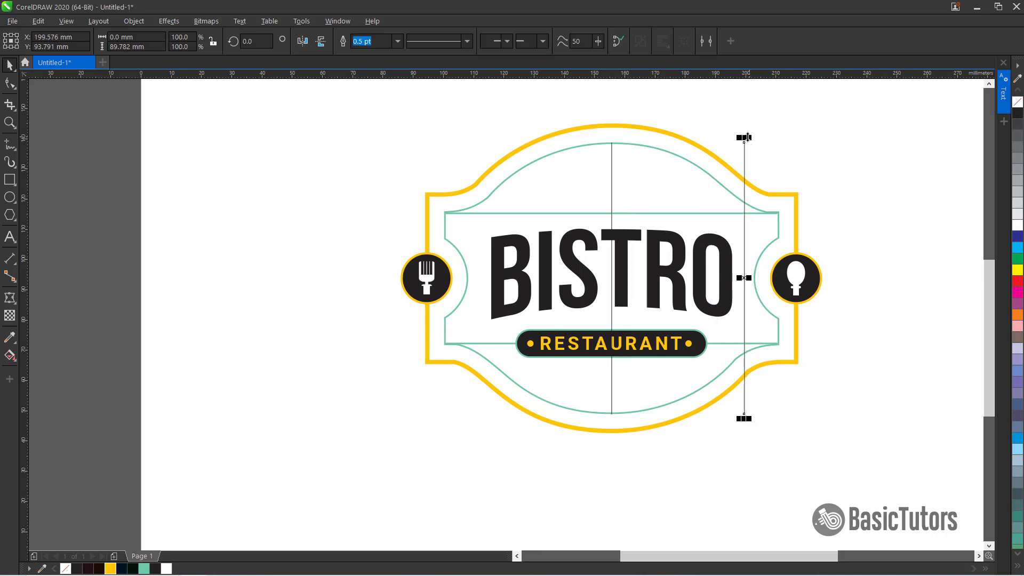
{"action": "left_click_drag", "start_coordinate": [747, 137], "coordinate": [742, 201]}
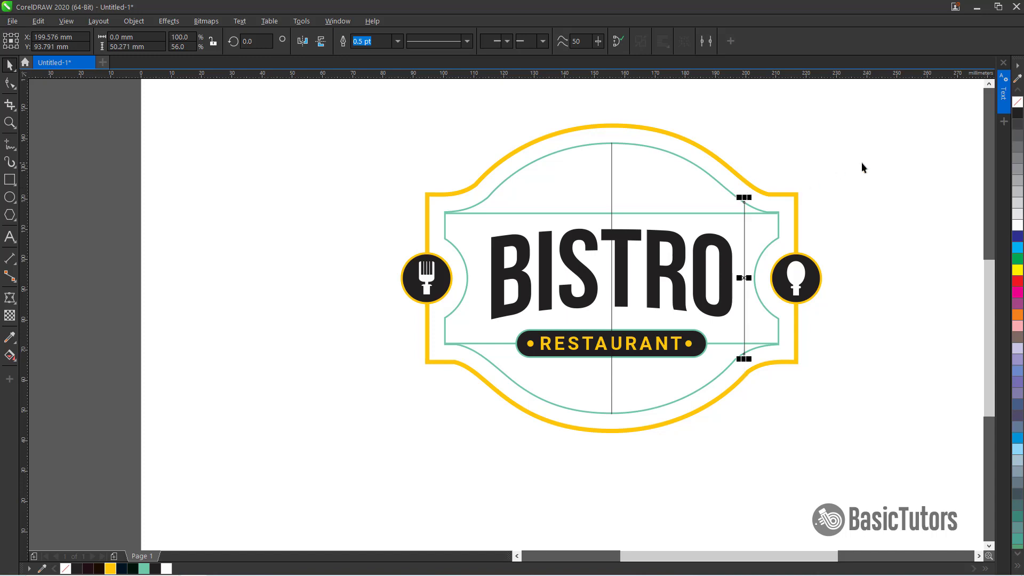
Set both vertical lines' outline width to 1 pt and colour them teal
{"action": "left_click", "coordinate": [863, 165]}
{"action": "left_click", "coordinate": [745, 228]}
{"action": "left_click", "coordinate": [613, 180], "text": "shift"}
{"action": "double_click", "coordinate": [515, 41]}
{"action": "type", "text": "1"}
{"action": "key", "text": "Return"}
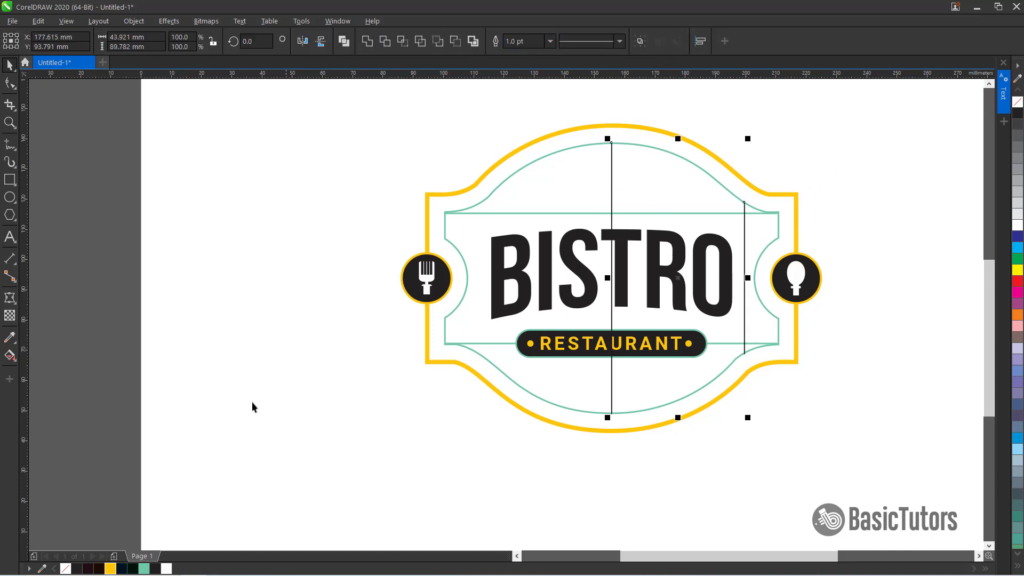
{"action": "right_click", "coordinate": [144, 569]}
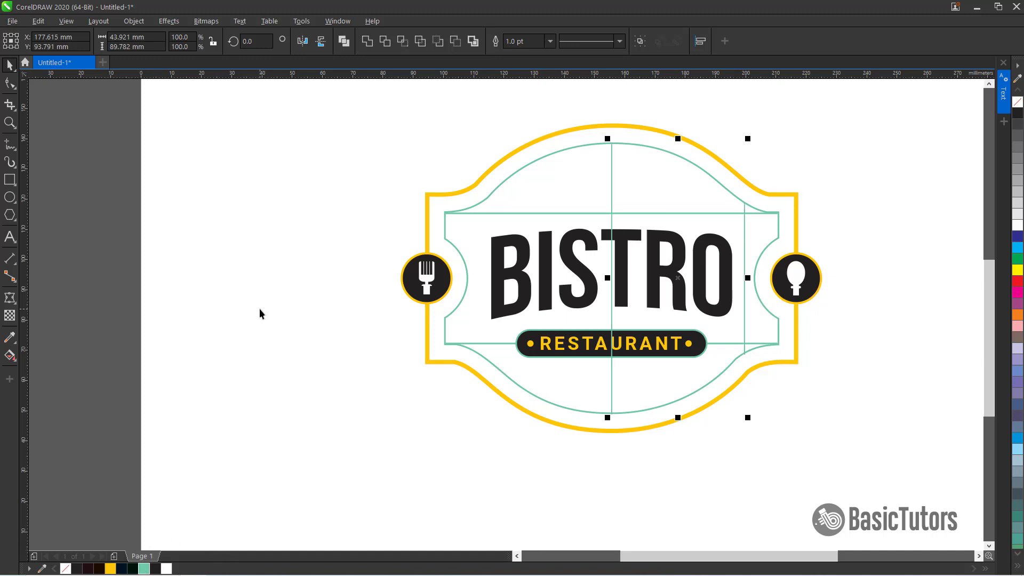
Blend the centre vertical line to the right line with 8 steps
{"action": "left_click", "coordinate": [262, 313]}
{"action": "left_click", "coordinate": [613, 174]}
{"action": "left_click", "coordinate": [610, 155]}
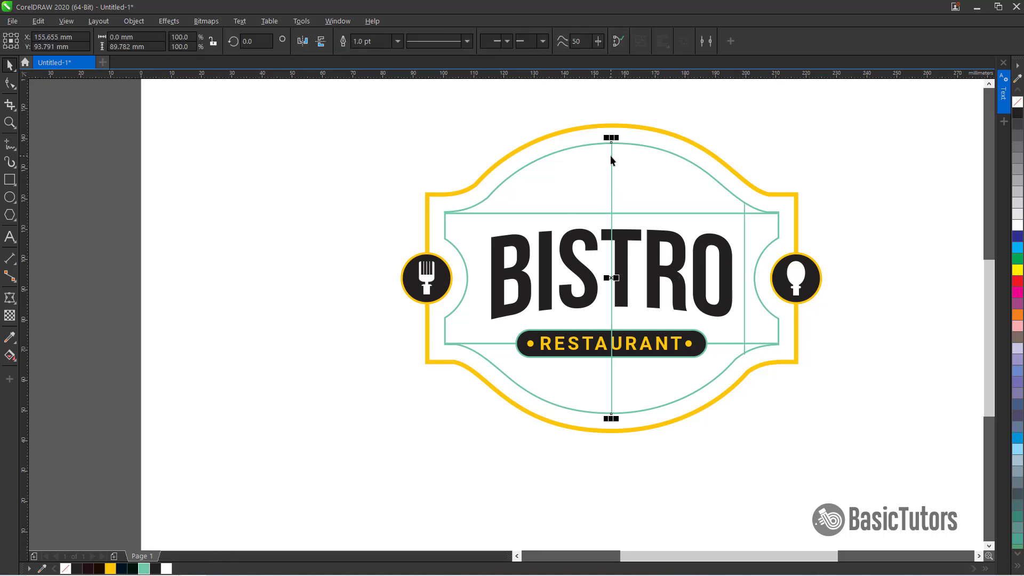
{"action": "left_click", "coordinate": [744, 208], "text": "shift"}
{"action": "left_click", "coordinate": [602, 167]}
{"action": "left_click", "coordinate": [612, 171]}
{"action": "left_click", "coordinate": [14, 302]}
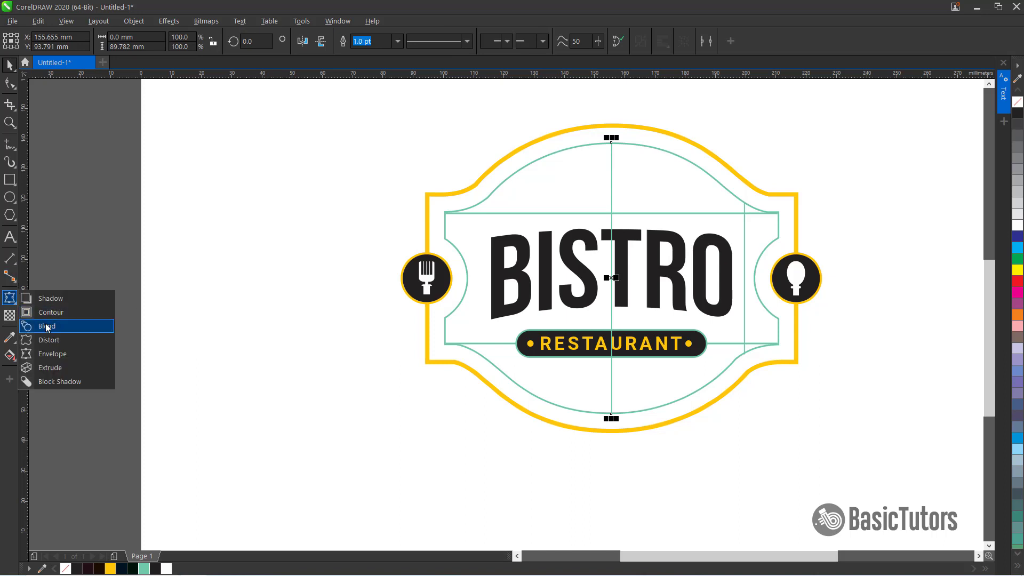
{"action": "left_click", "coordinate": [53, 332]}
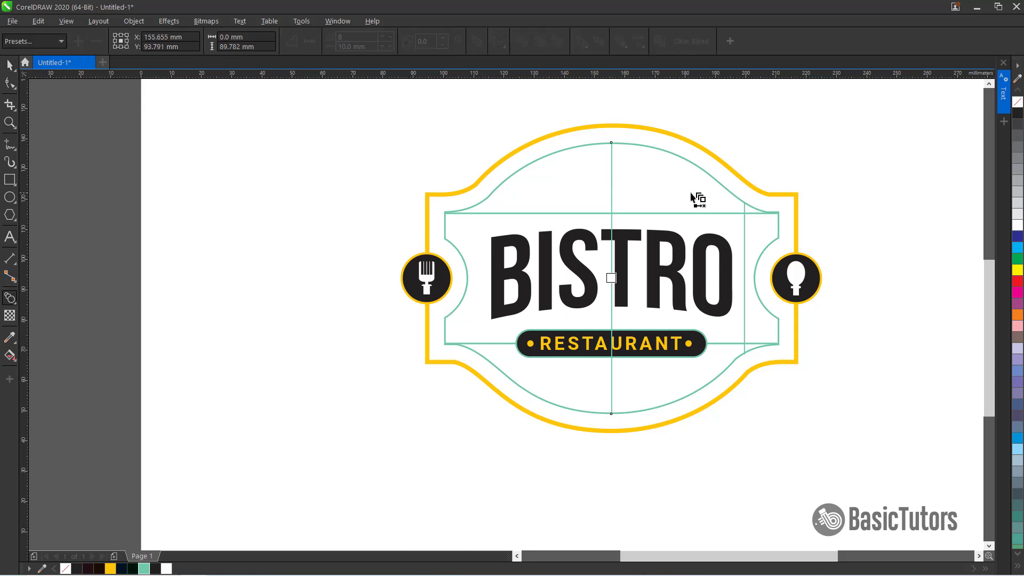
{"action": "left_click_drag", "start_coordinate": [742, 215], "coordinate": [747, 224]}
{"action": "double_click", "coordinate": [347, 37]}
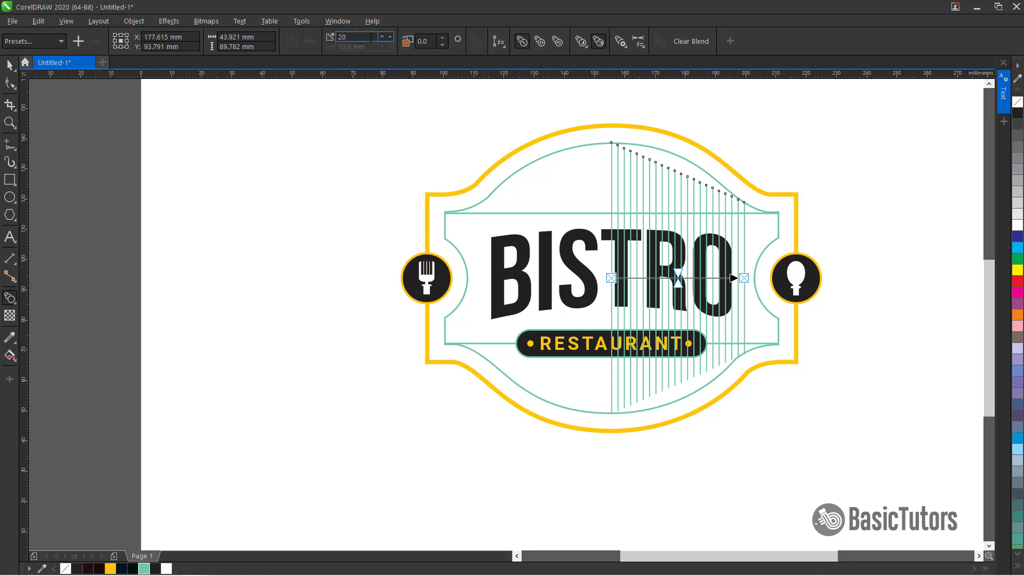
{"action": "type", "text": "8"}
{"action": "key", "text": "Return"}
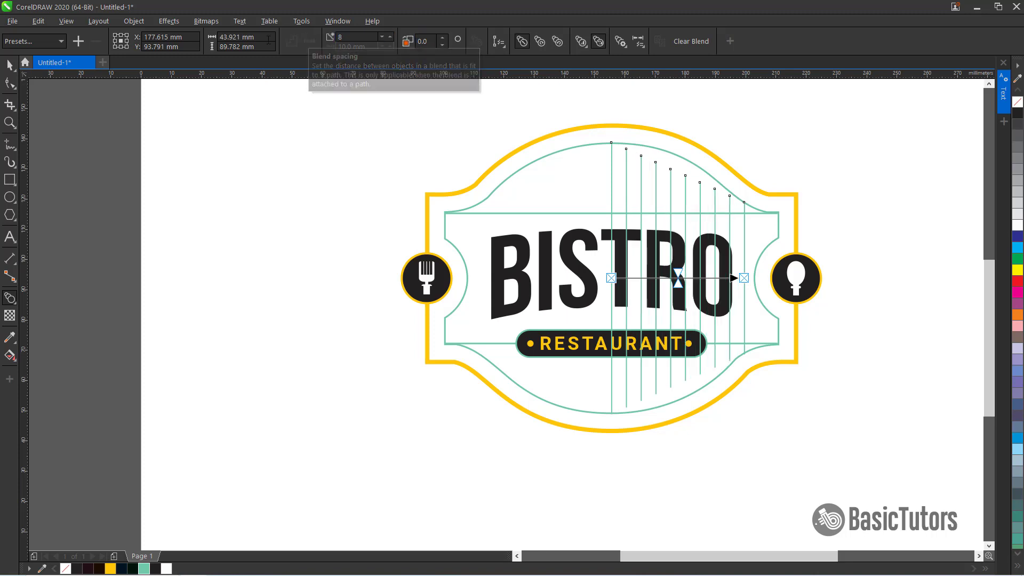
Stretch the blended lines taller and break the blend apart into separate, ungrouped lines
{"action": "left_click", "coordinate": [9, 65]}
{"action": "left_click_drag", "start_coordinate": [678, 139], "coordinate": [678, 117]}
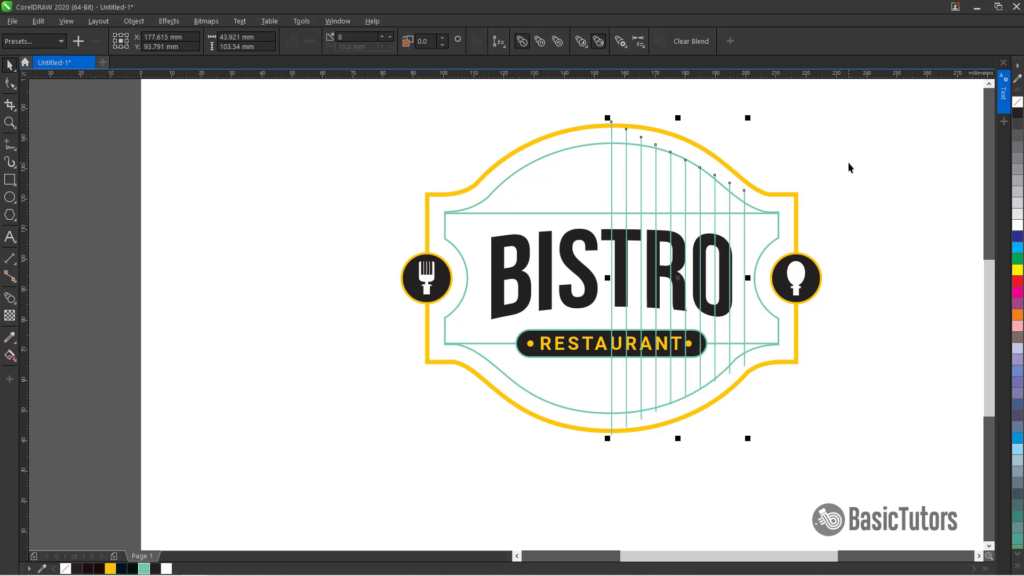
{"action": "left_click", "coordinate": [131, 21]}
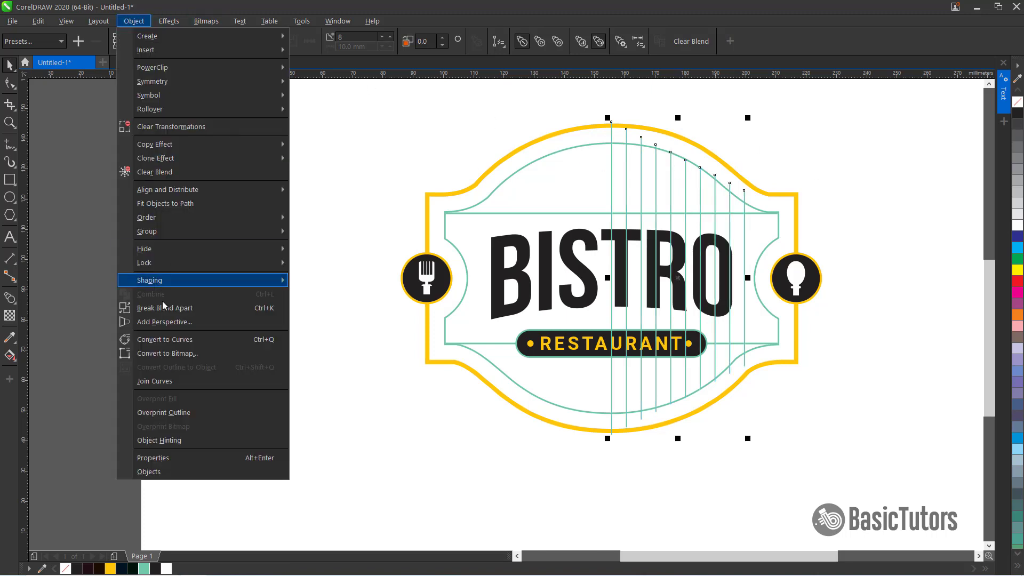
{"action": "left_click", "coordinate": [155, 308]}
{"action": "left_click", "coordinate": [140, 23]}
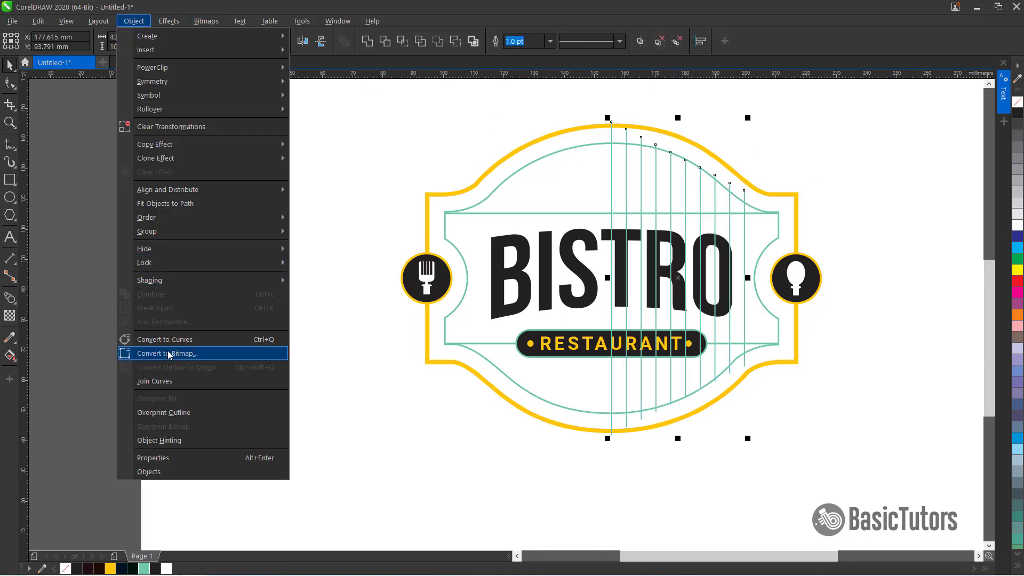
{"action": "left_click", "coordinate": [676, 44]}
{"action": "left_click", "coordinate": [676, 44]}
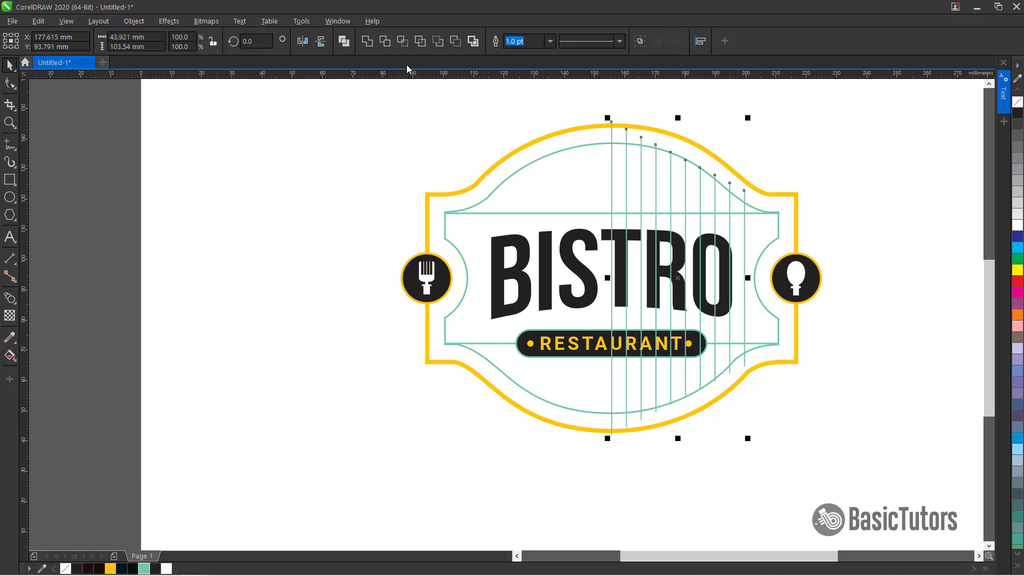
{"action": "left_click", "coordinate": [344, 42]}
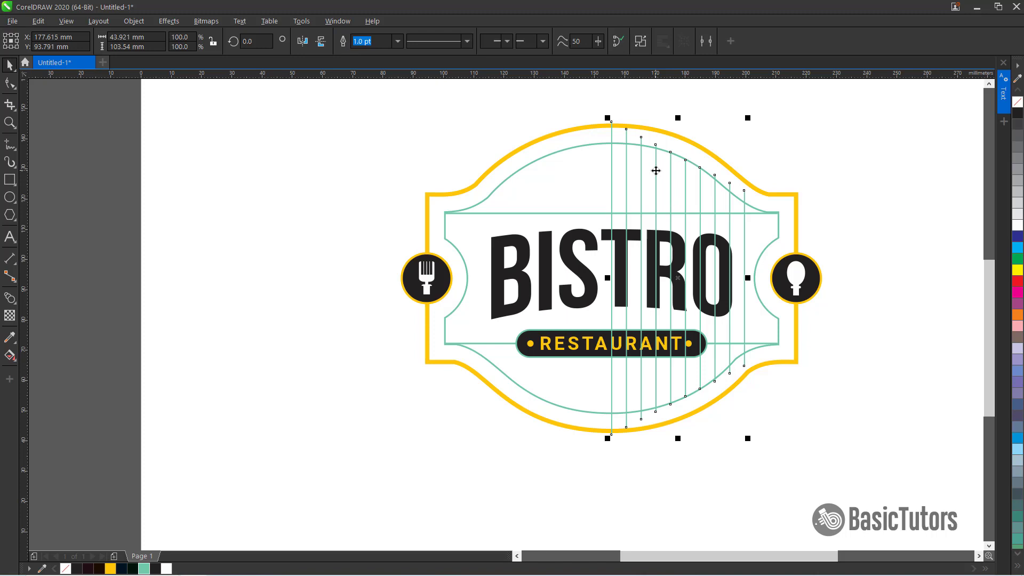
Trim the vertical lines to the inner frame's shape with Intersect
{"action": "left_click", "coordinate": [603, 143]}
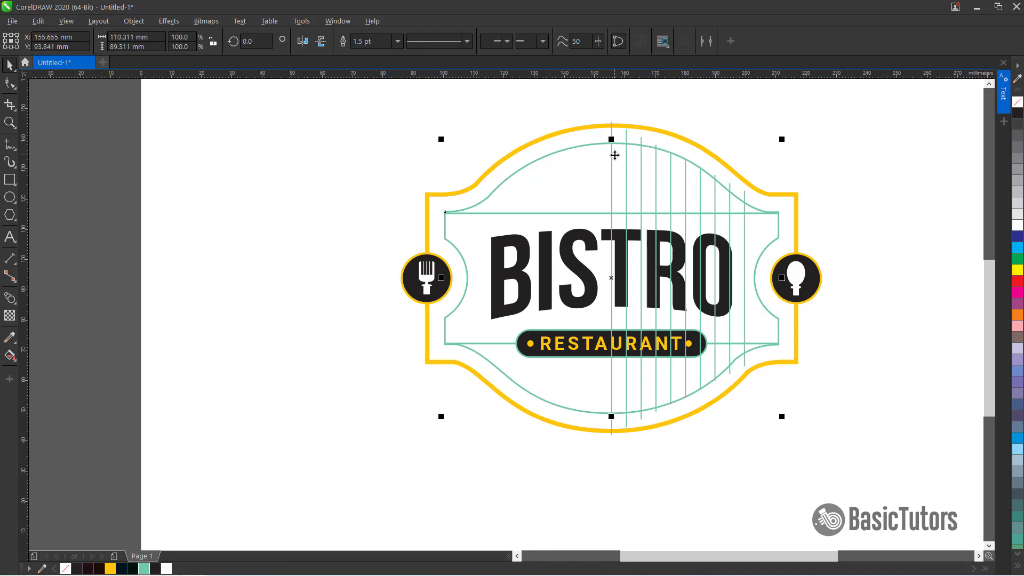
{"action": "left_click", "coordinate": [612, 144], "text": "shift"}
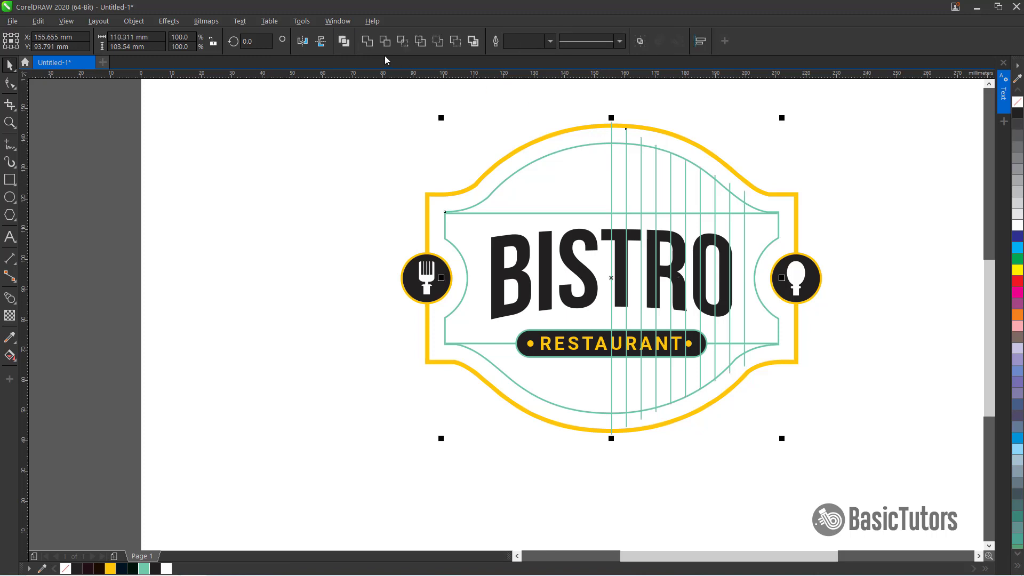
{"action": "left_click", "coordinate": [402, 46]}
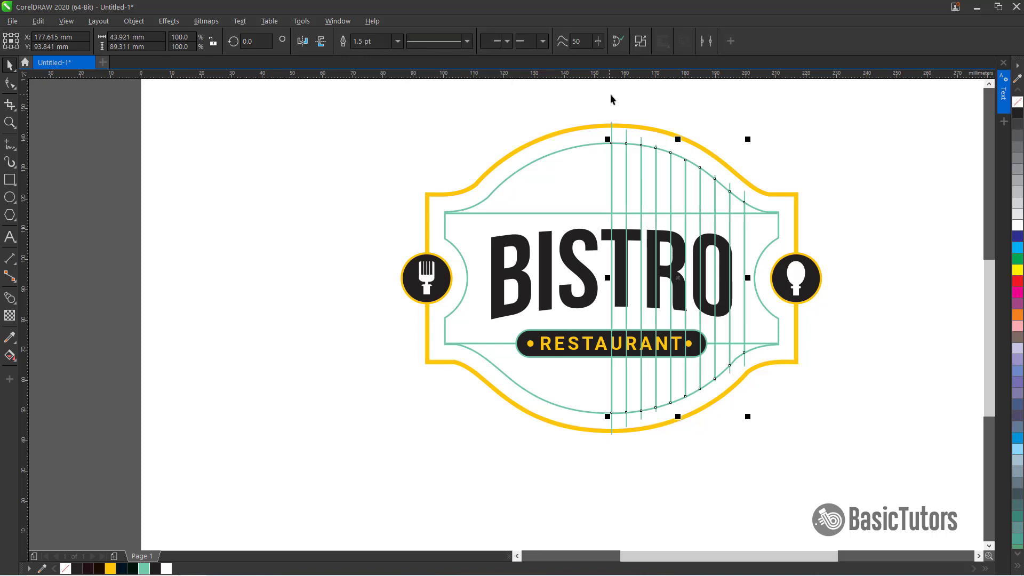
{"action": "key", "text": "Escape"}
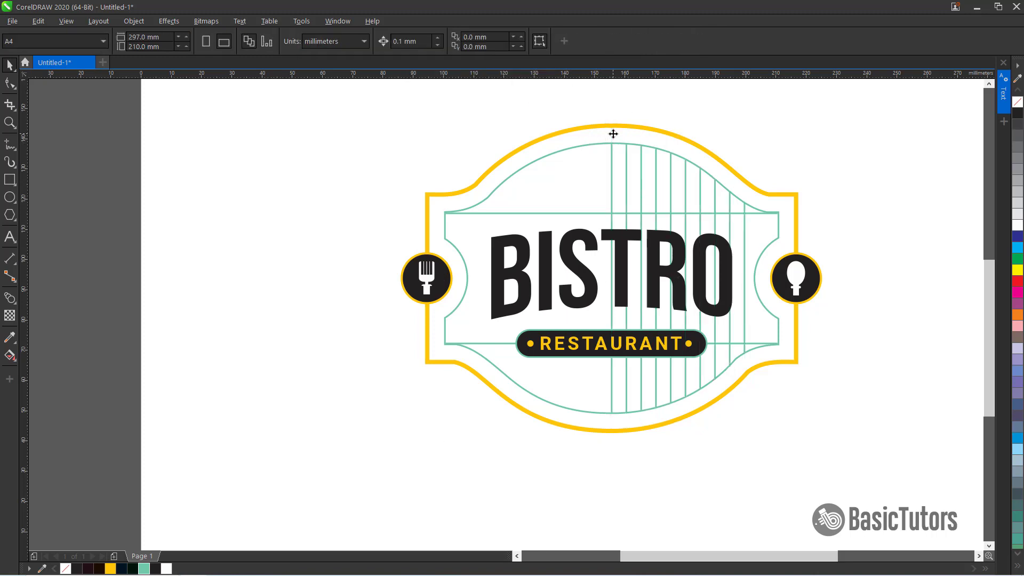
Mirror a copy of the trimmed lines onto the left half of the inner frame
{"action": "left_click", "coordinate": [612, 161]}
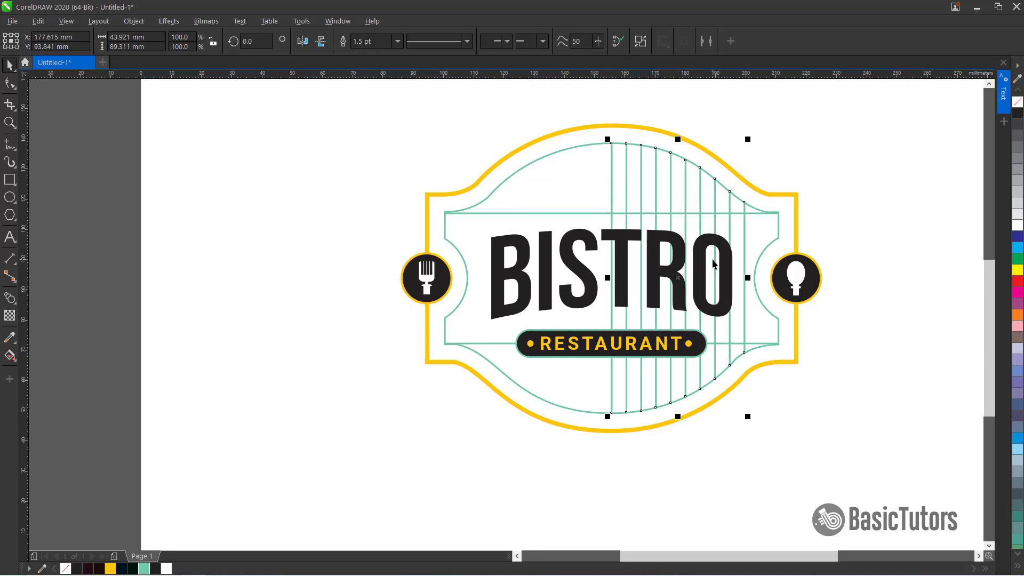
{"action": "left_click_drag", "start_coordinate": [747, 277], "coordinate": [539, 282]}
{"action": "key", "text": "Escape"}
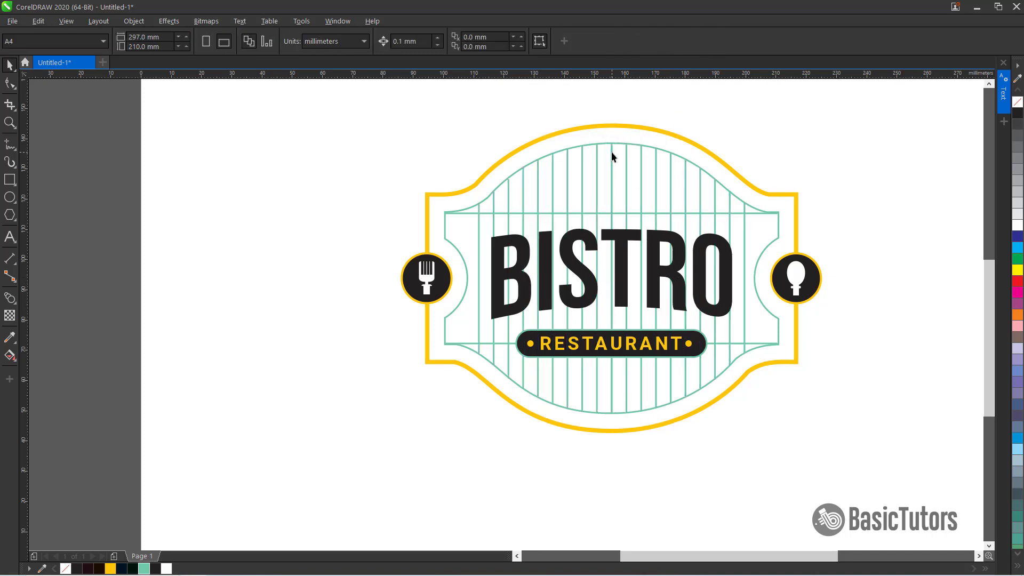
Review the line pattern, the BISTRO title and the finished logo up close
{"action": "left_click", "coordinate": [596, 152]}
{"action": "key", "text": "F10"}
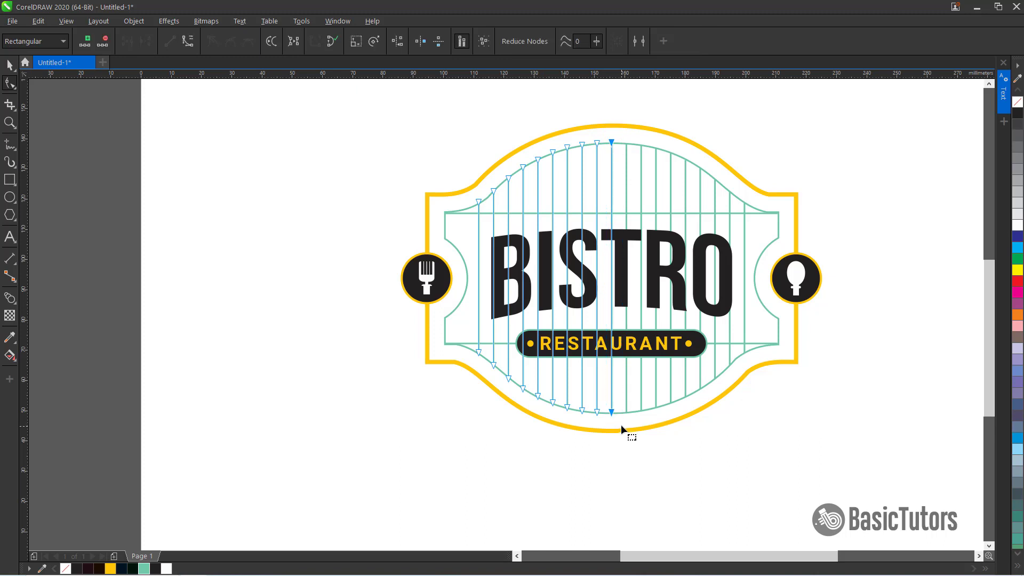
{"action": "key", "text": "space"}
{"action": "left_click", "coordinate": [907, 247]}
{"action": "left_click", "coordinate": [726, 261]}
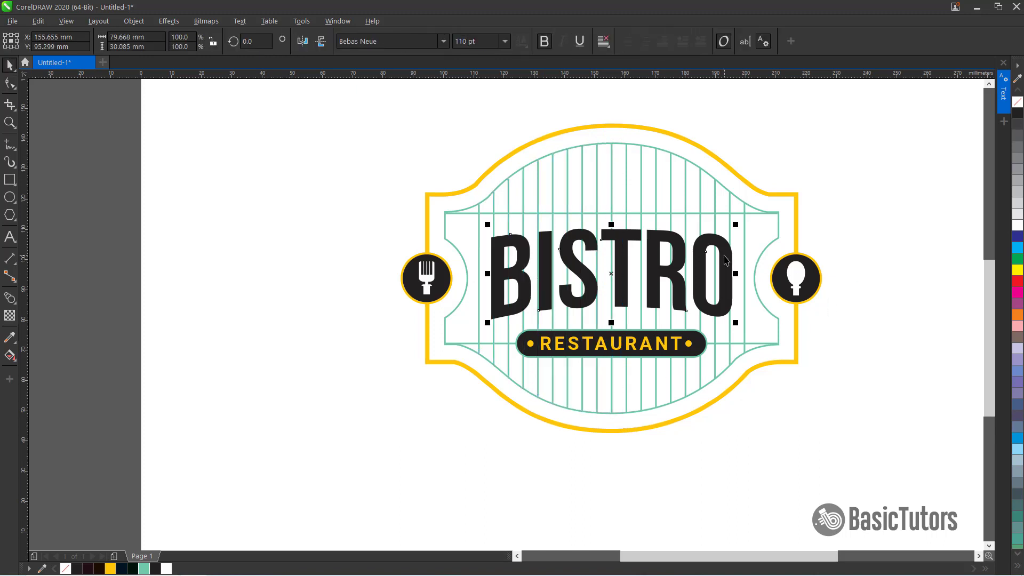
{"action": "left_click", "coordinate": [807, 447]}
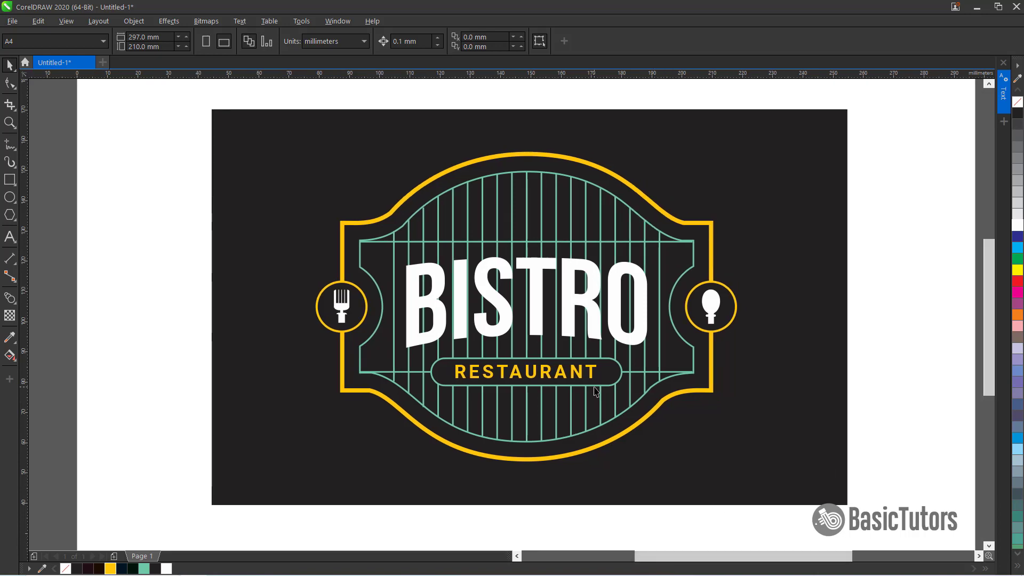
{"action": "scroll", "coordinate": [596, 392], "scroll_direction": "up", "scroll_amount": 2}
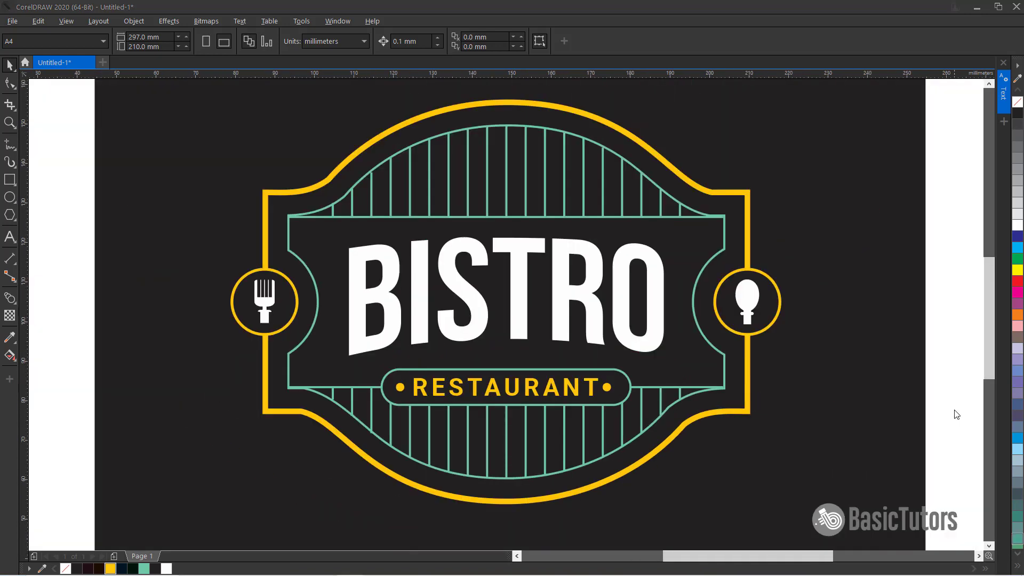